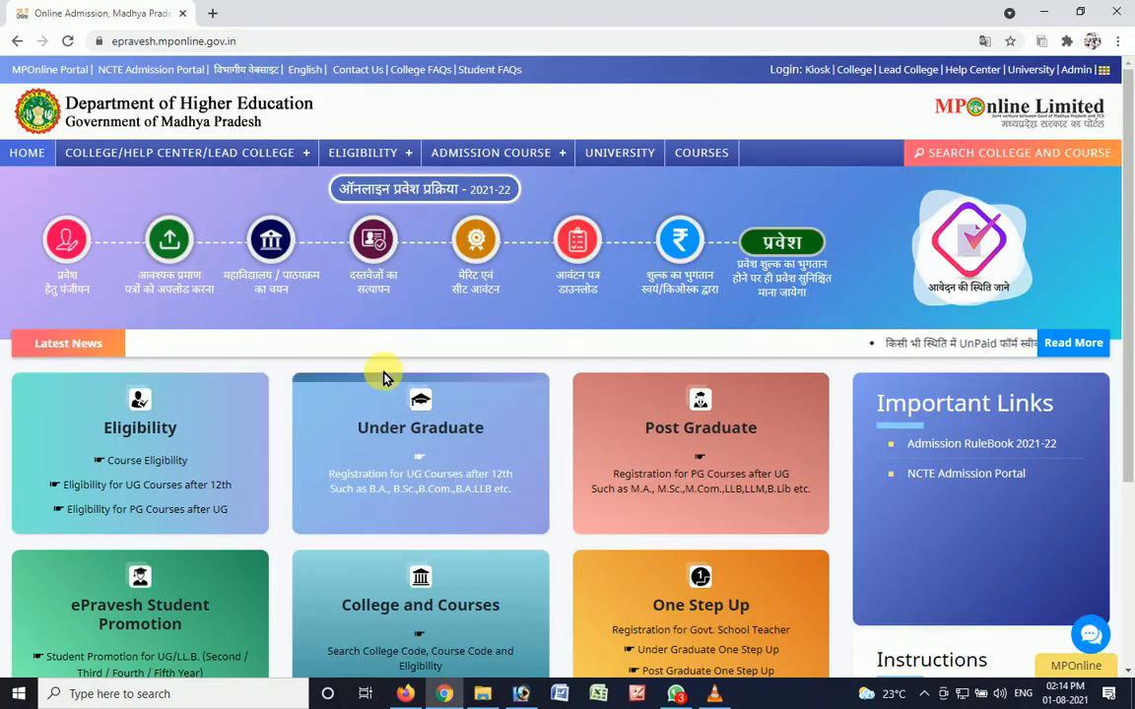
# - Switch to Firefox to look over the YouTube channel's uploaded videos, and return to the ePravesh portal in Chrome
pyautogui.hotkey('alt', 'Tab')
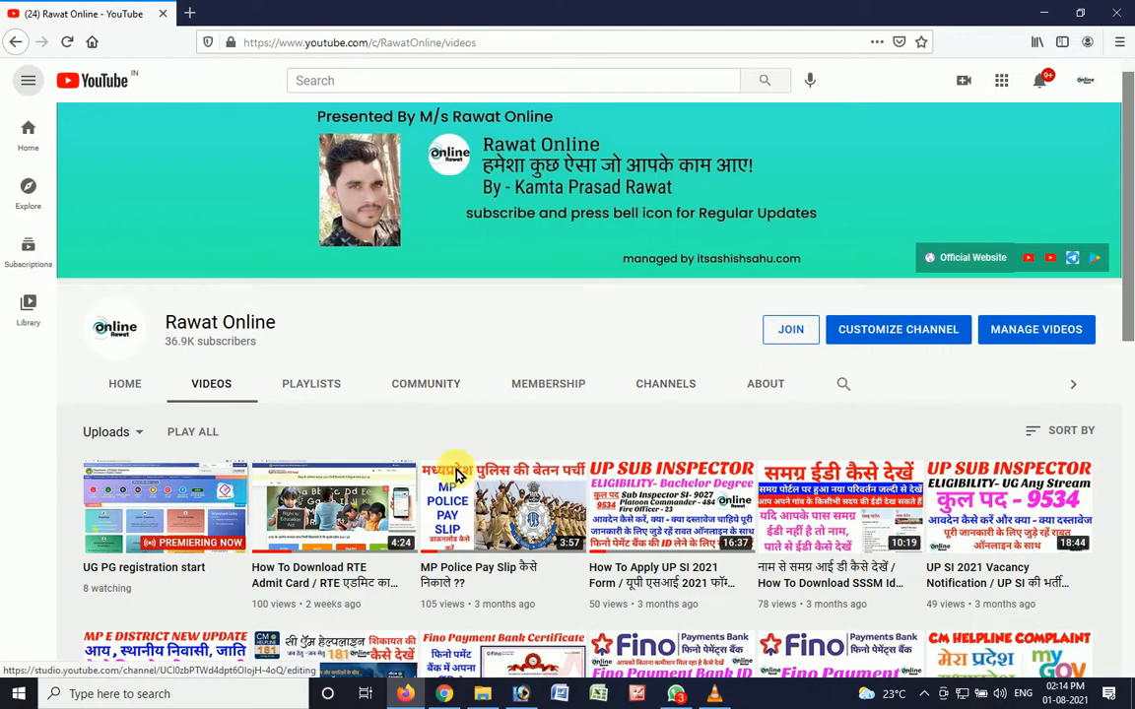
pyautogui.moveTo(1128, 222); pyautogui.dragTo(1128, 290)
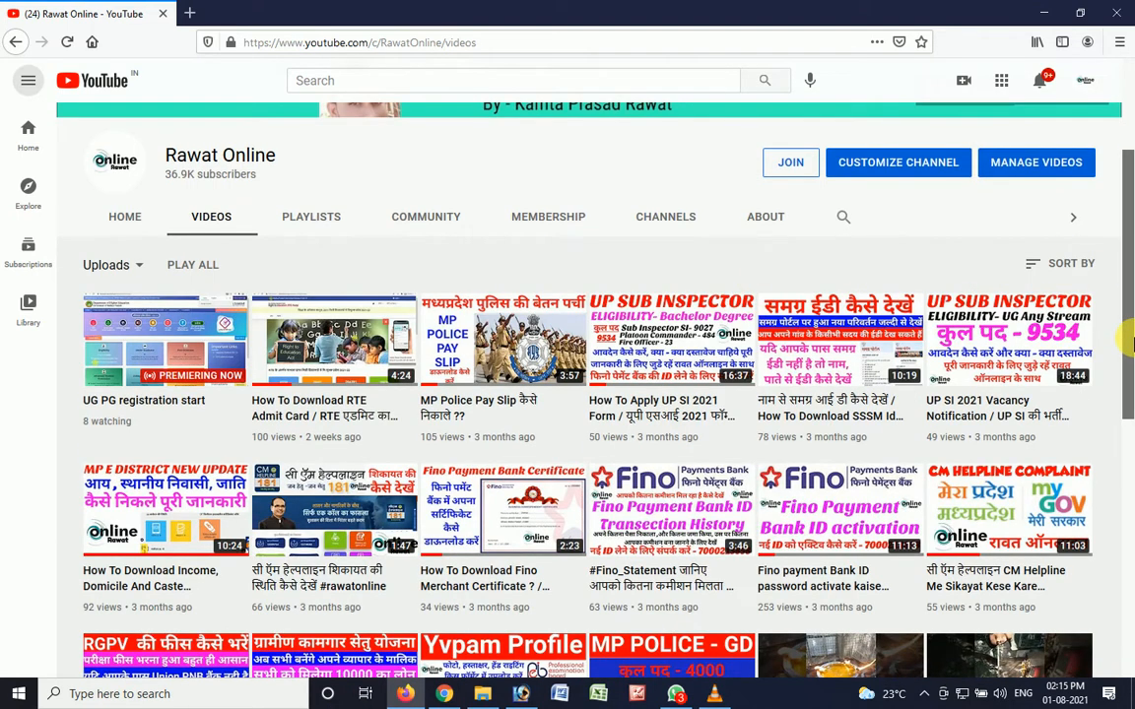
pyautogui.moveTo(1128, 340); pyautogui.dragTo(1128, 178)
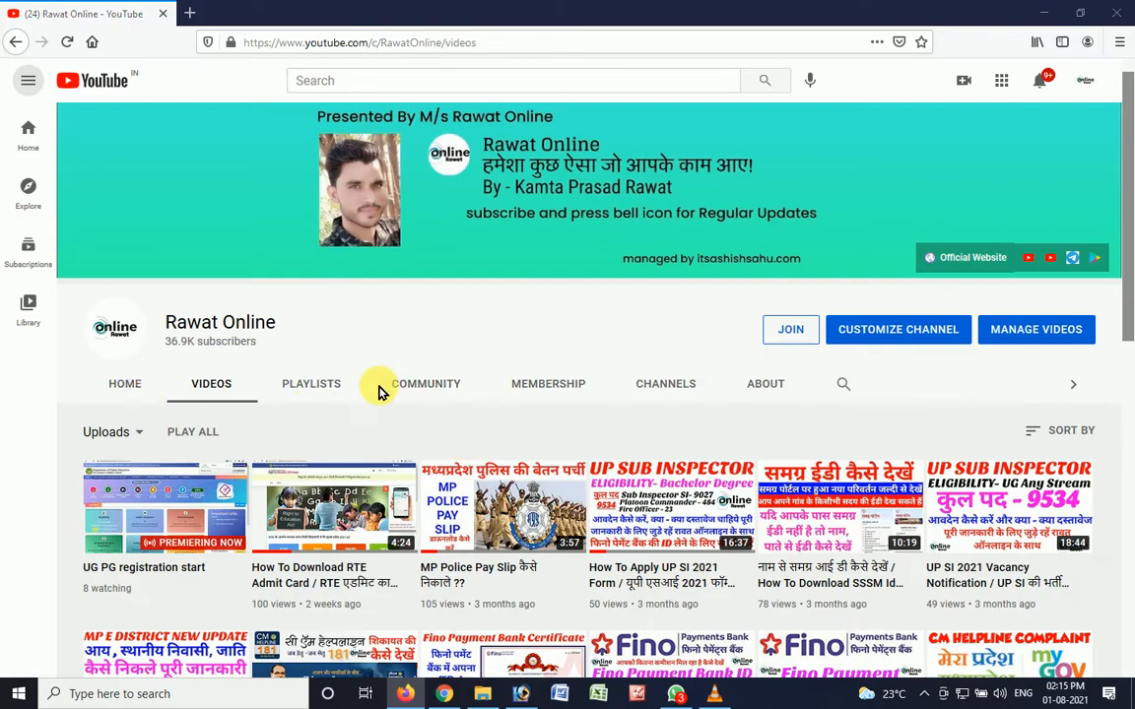
pyautogui.hotkey('alt', 'Tab')
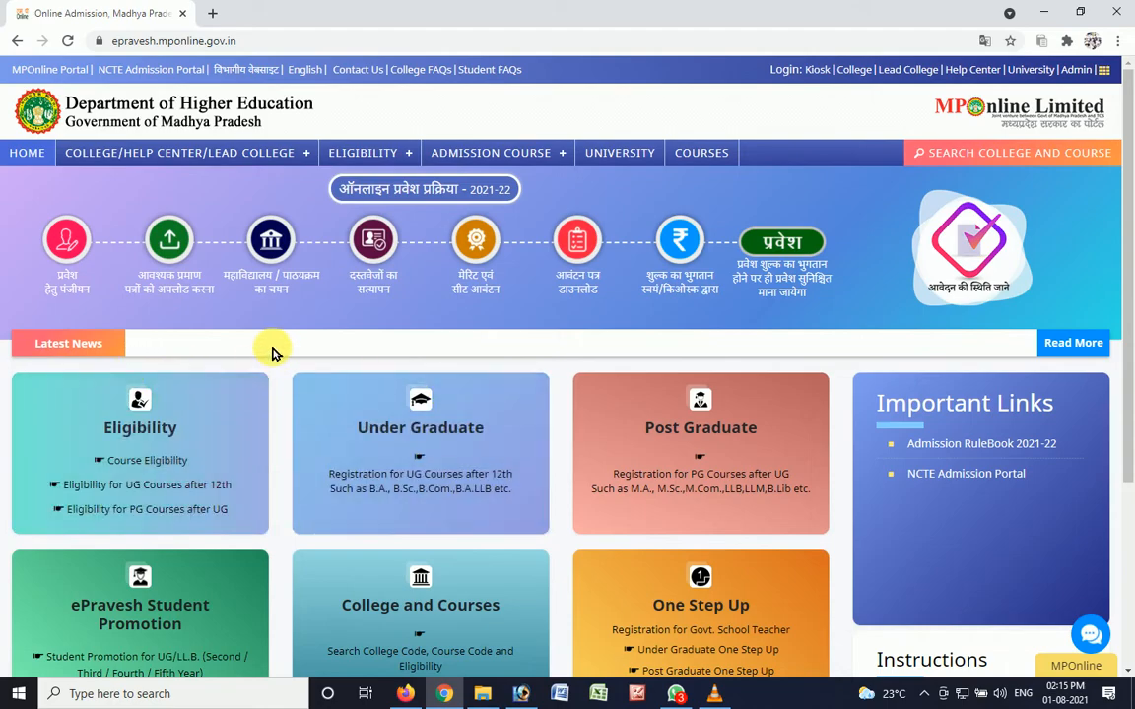
# - Search for "epravesh" on google.co.in and open the Madhya Pradesh Higher Education online admission portal
pyautogui.click(197, 41)
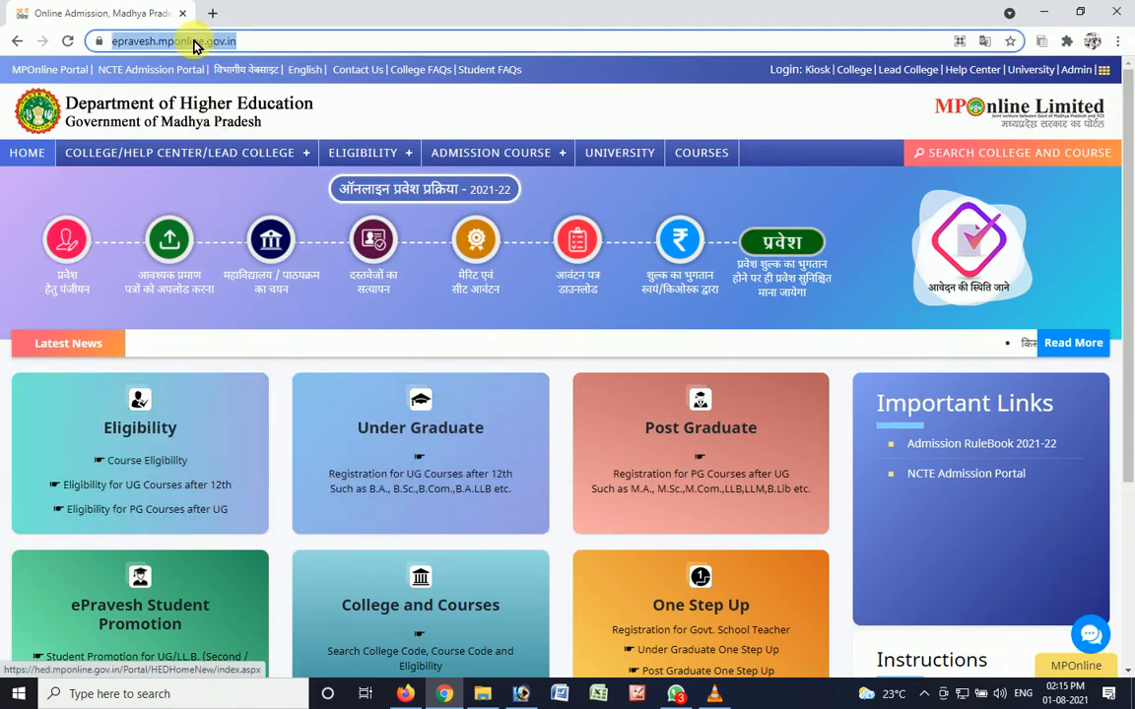
pyautogui.write('google.co.in')
pyautogui.press('Return')
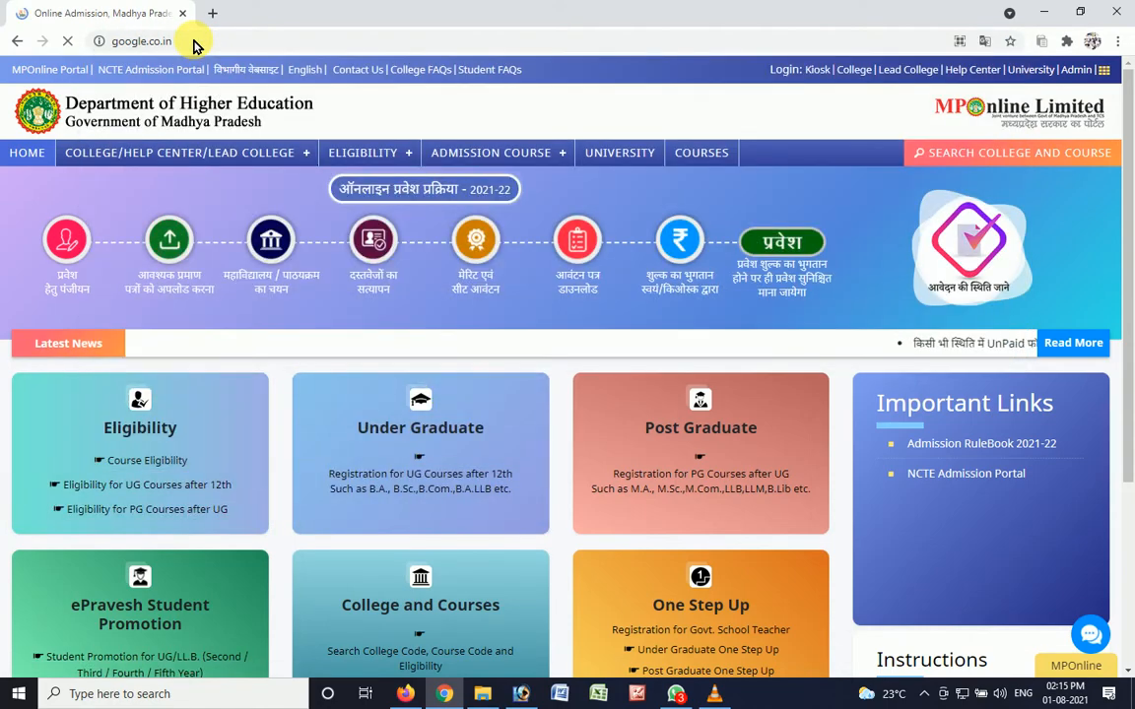
pyautogui.write('e')
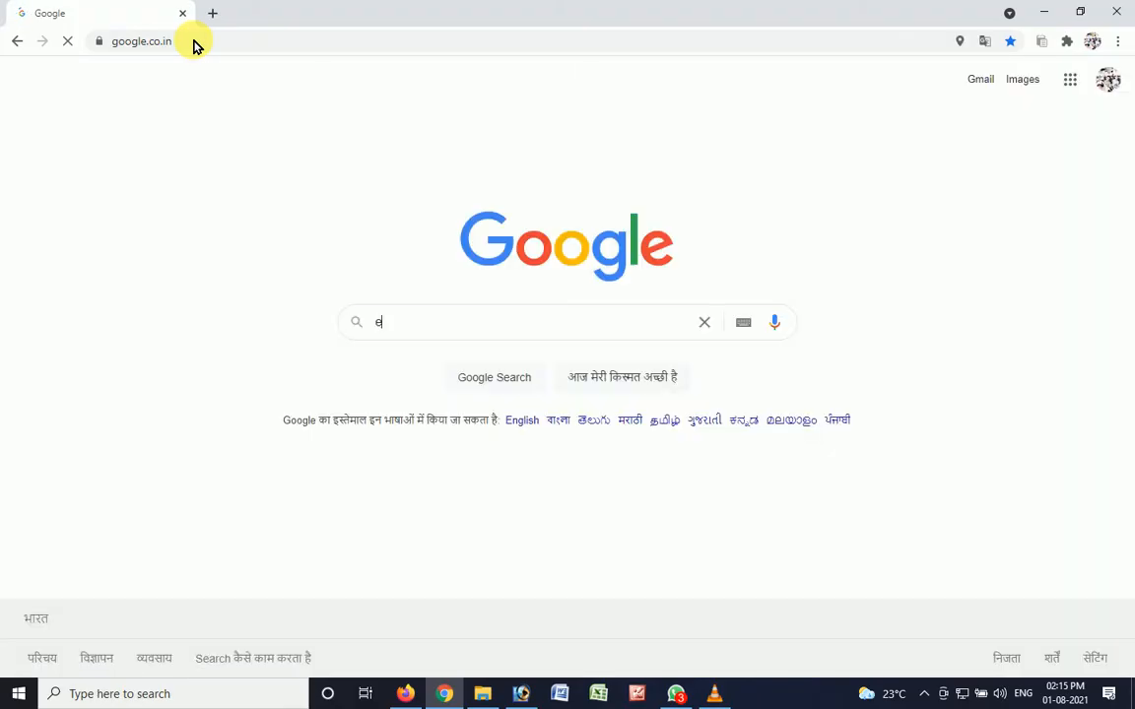
pyautogui.write('pravesh')
pyautogui.press('Return')
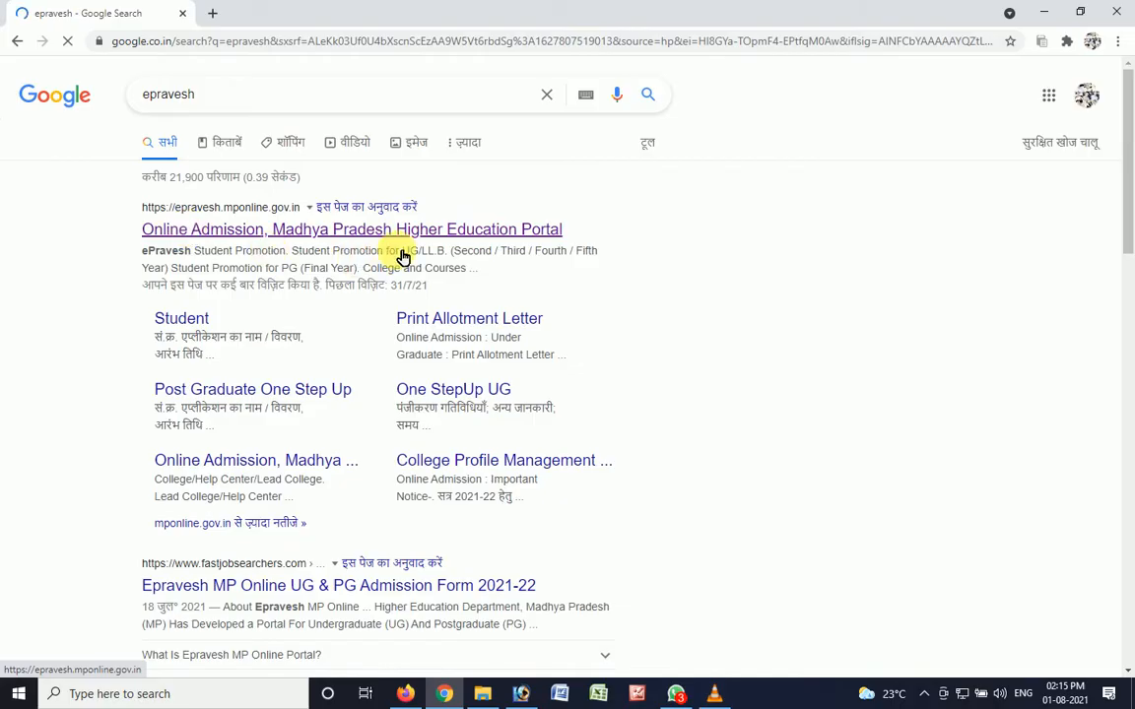
pyautogui.click(404, 229)
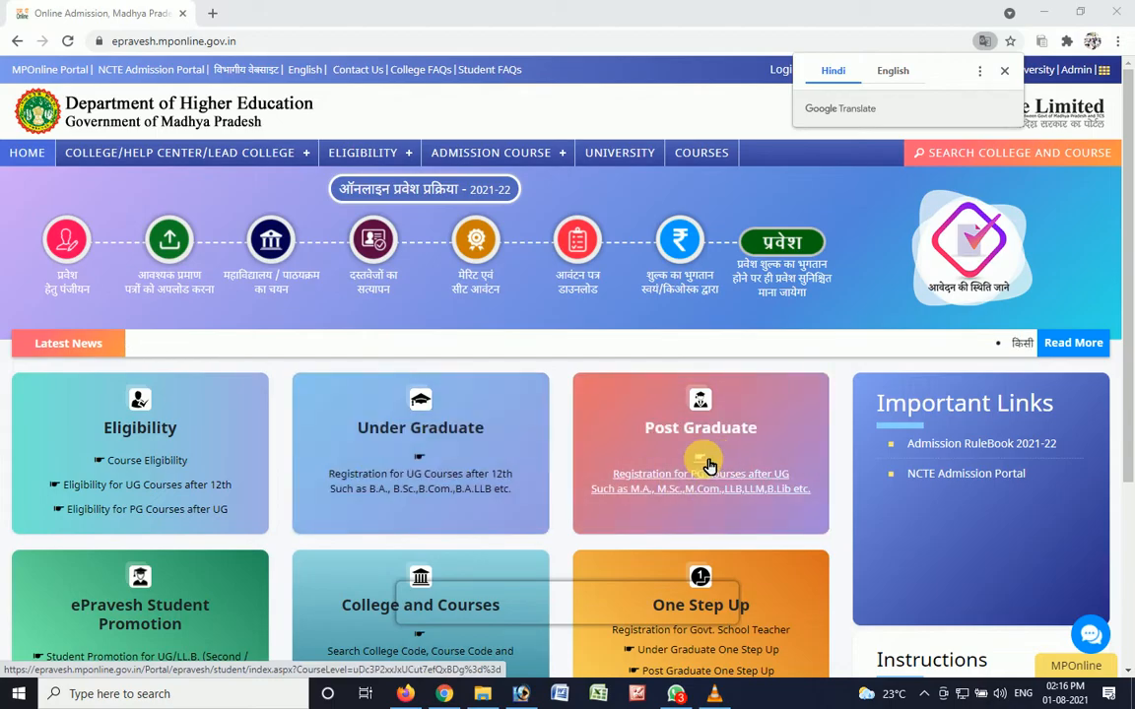
# - Open the Under Graduate registration for UG courses after 12th, review the instructions and agree to the declaration
pyautogui.click(372, 480)
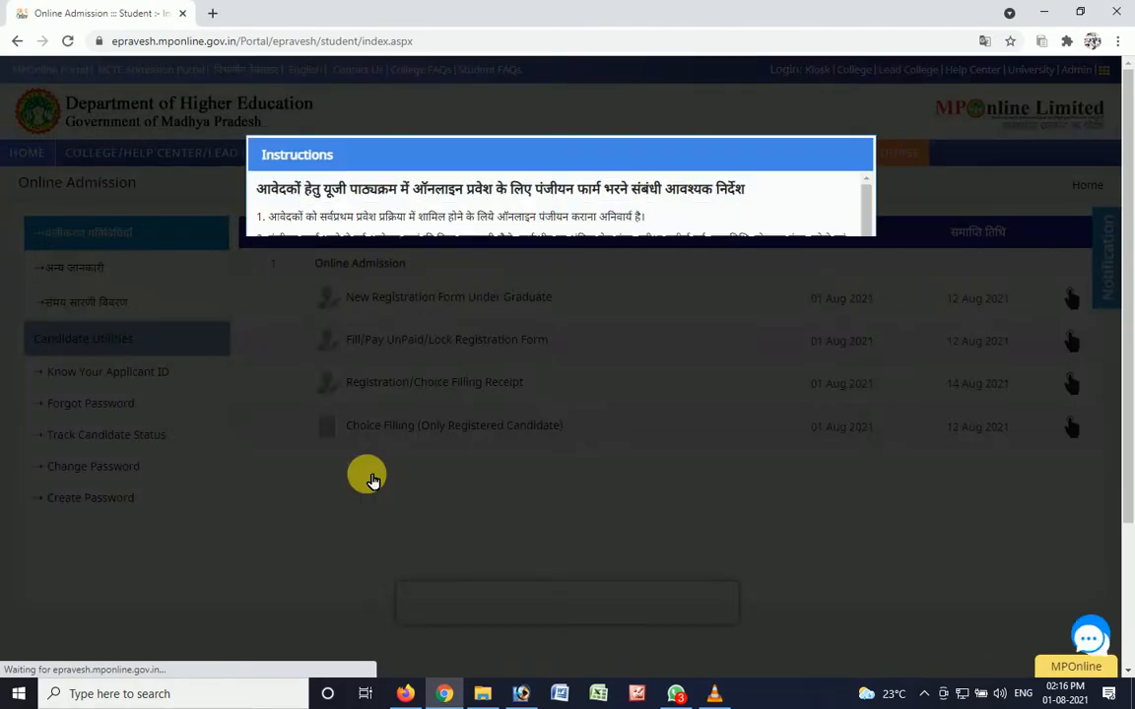
pyautogui.scroll(-3, 373, 480)
pyautogui.scroll(3, 357, 393)
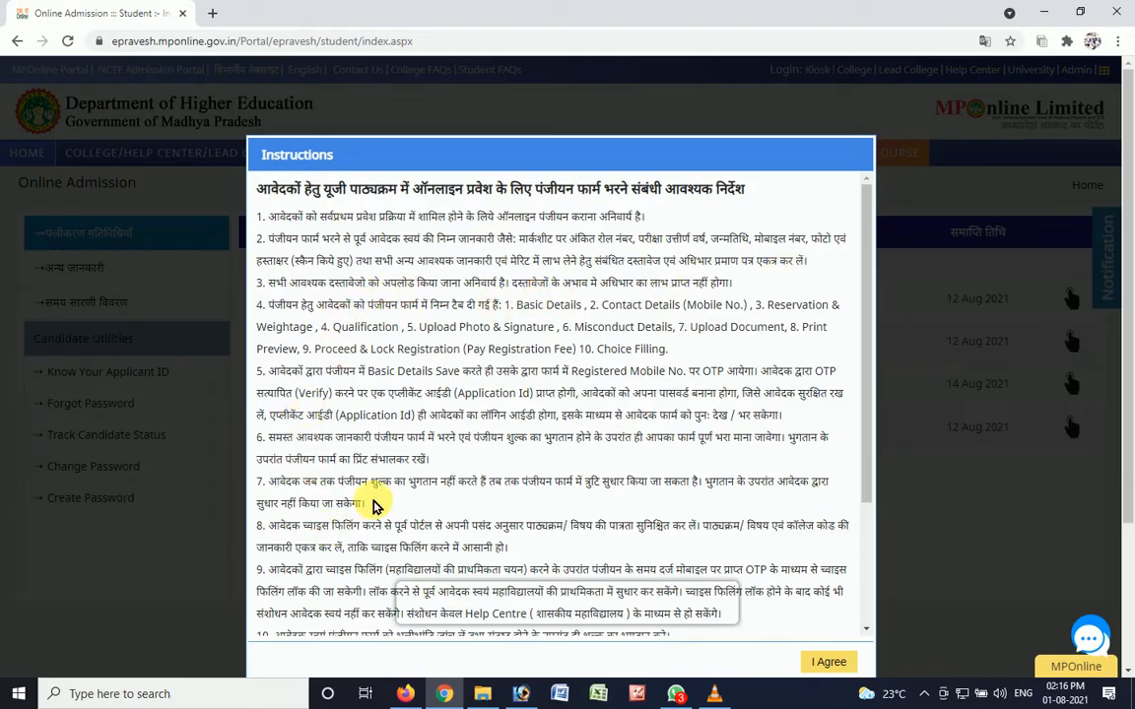
pyautogui.scroll(-5, 374, 504)
pyautogui.scroll(-2, 378, 434)
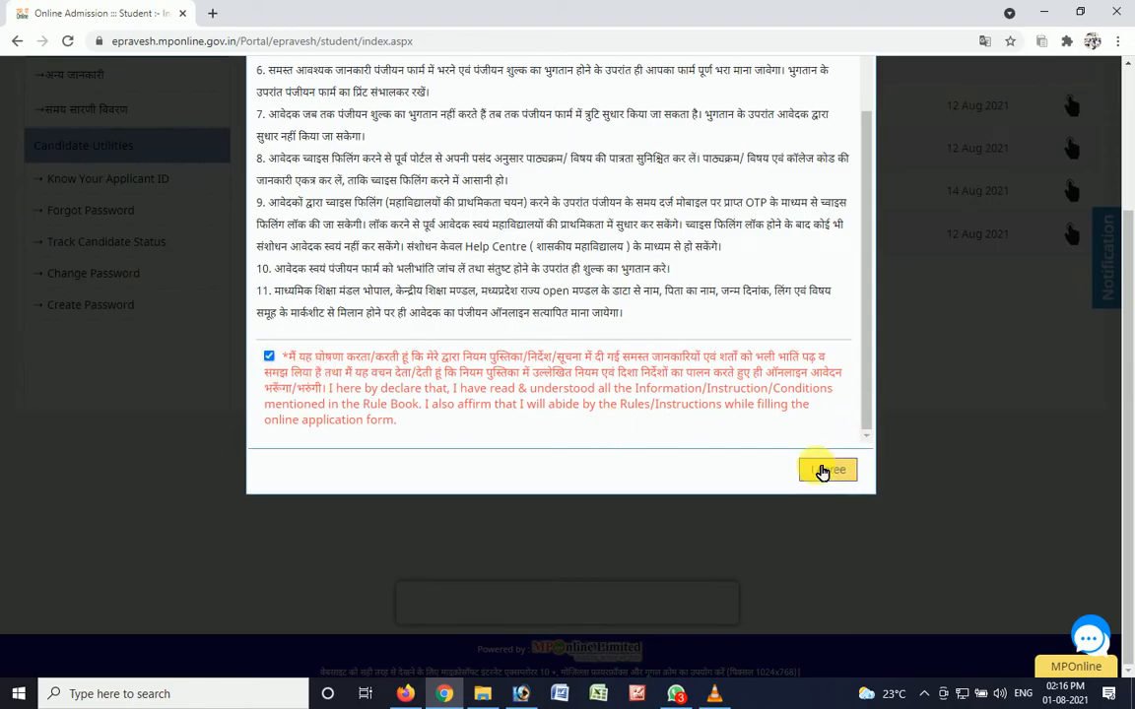
pyautogui.click(823, 471)
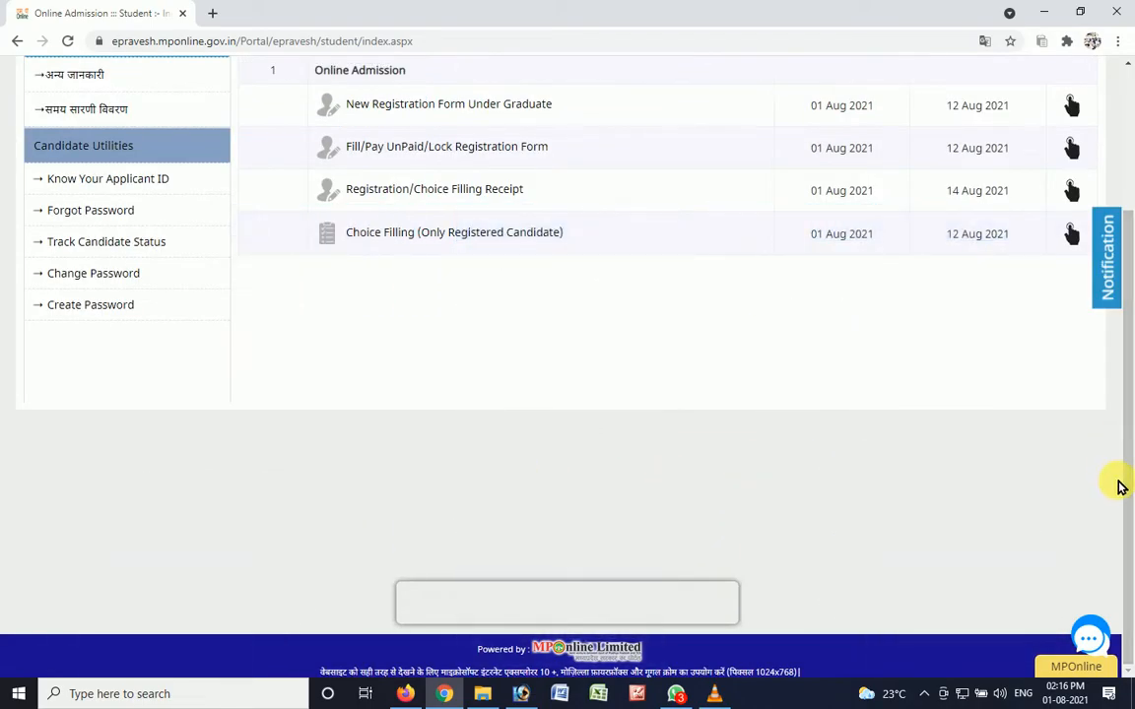
# - Open the new undergraduate registration form, answer Yes to the 12th-board question, and choose Board of Secondary Education, Bhopal (Madhya Pradesh) with examination year 2021
pyautogui.moveTo(1121, 487); pyautogui.dragTo(1125, 355)
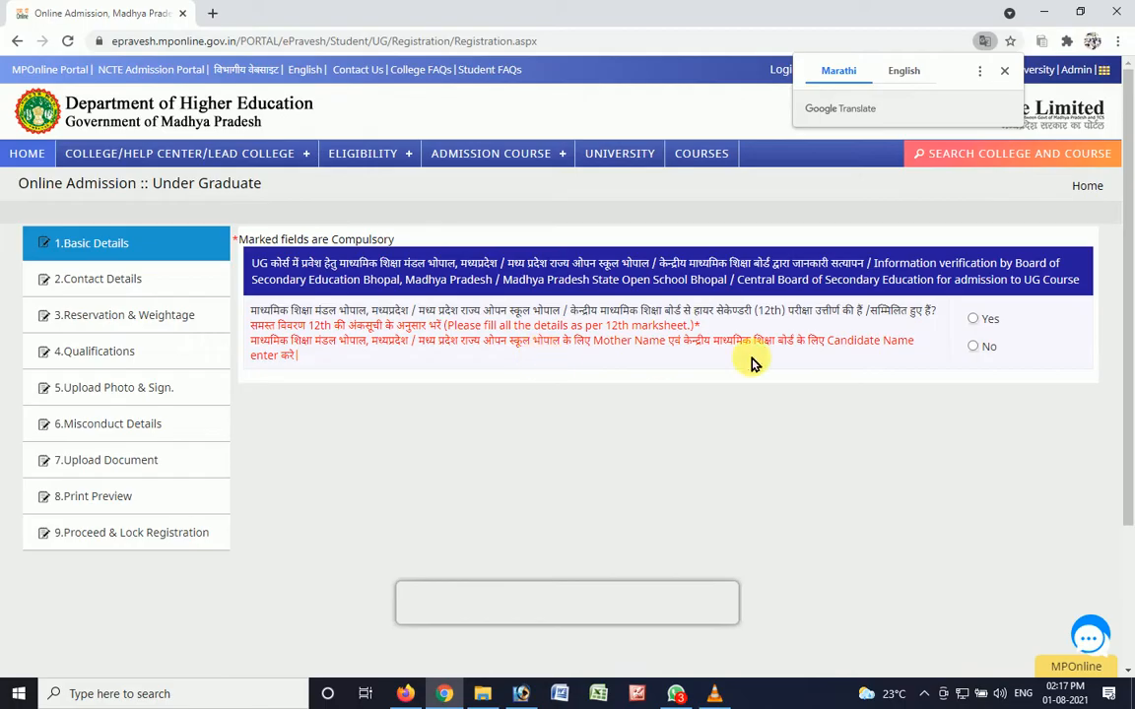
pyautogui.click(973, 322)
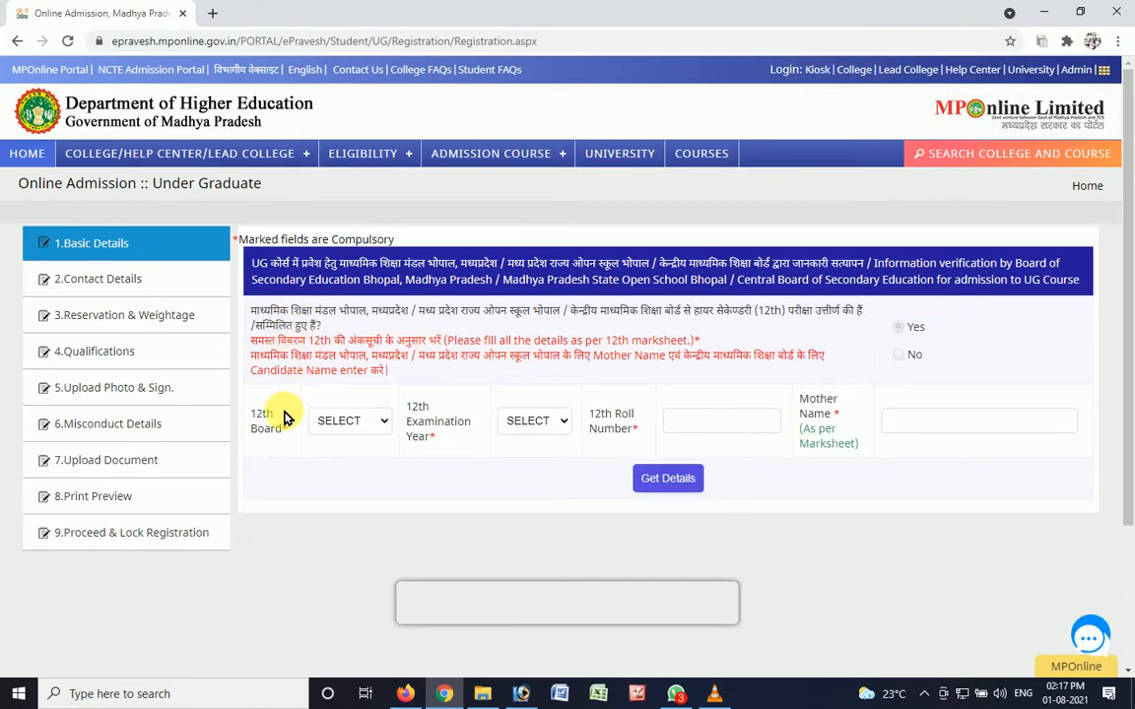
pyautogui.click(347, 422)
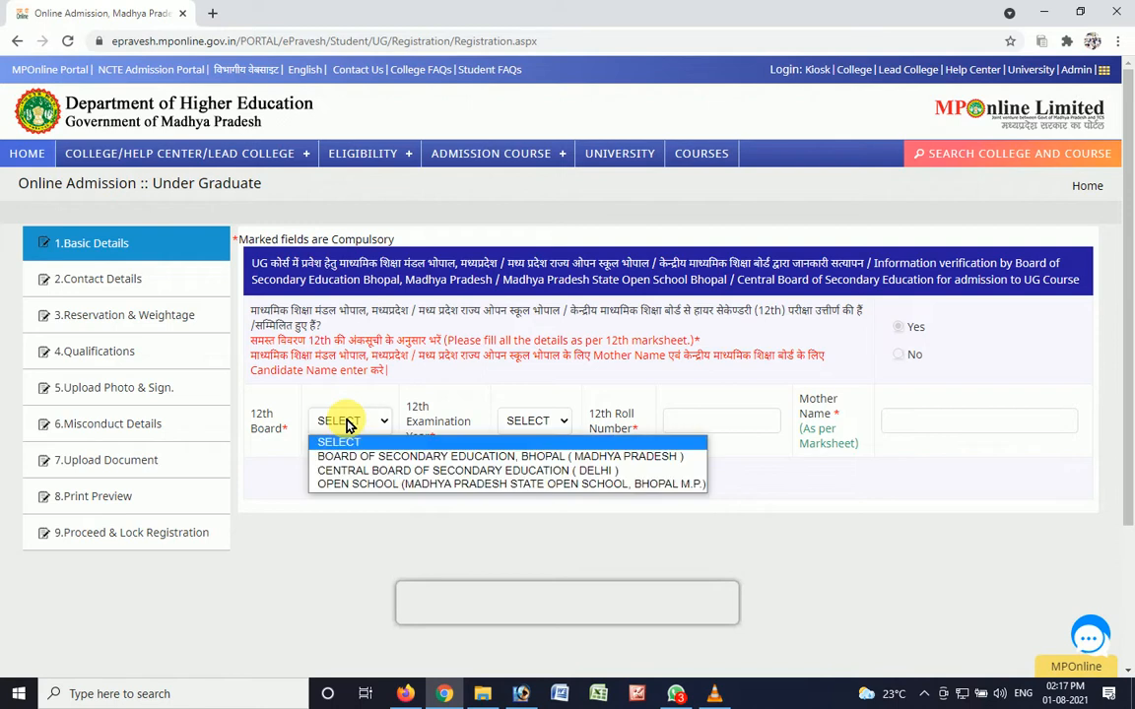
pyautogui.click(673, 467)
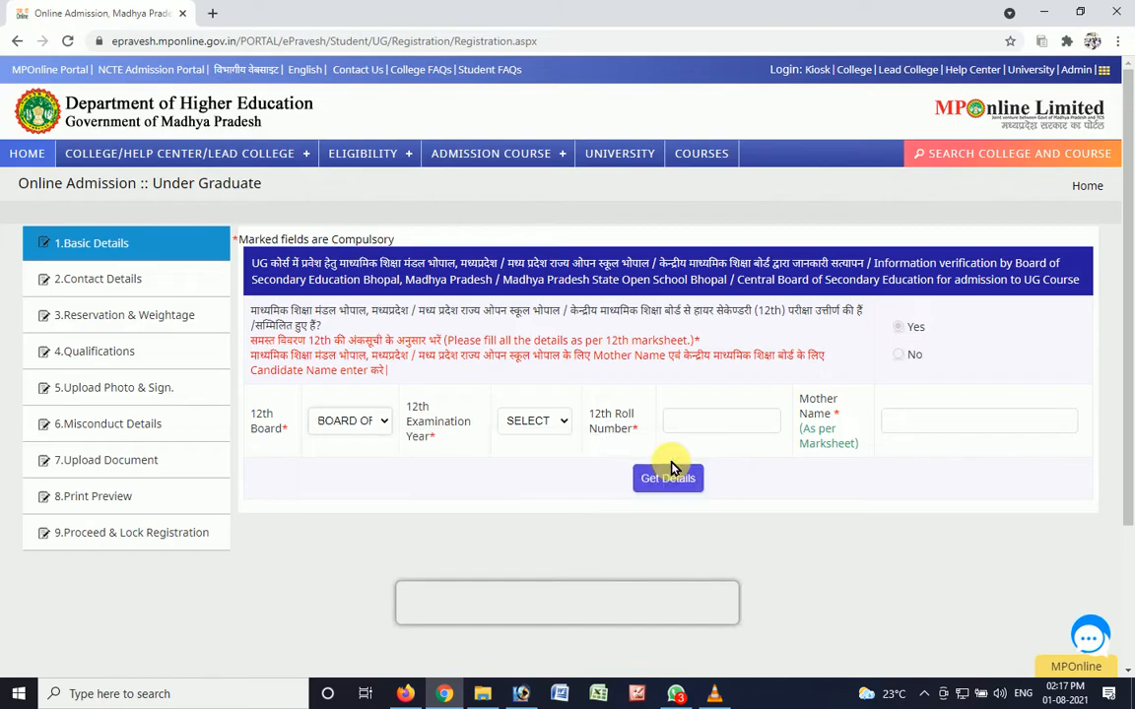
pyautogui.click(545, 421)
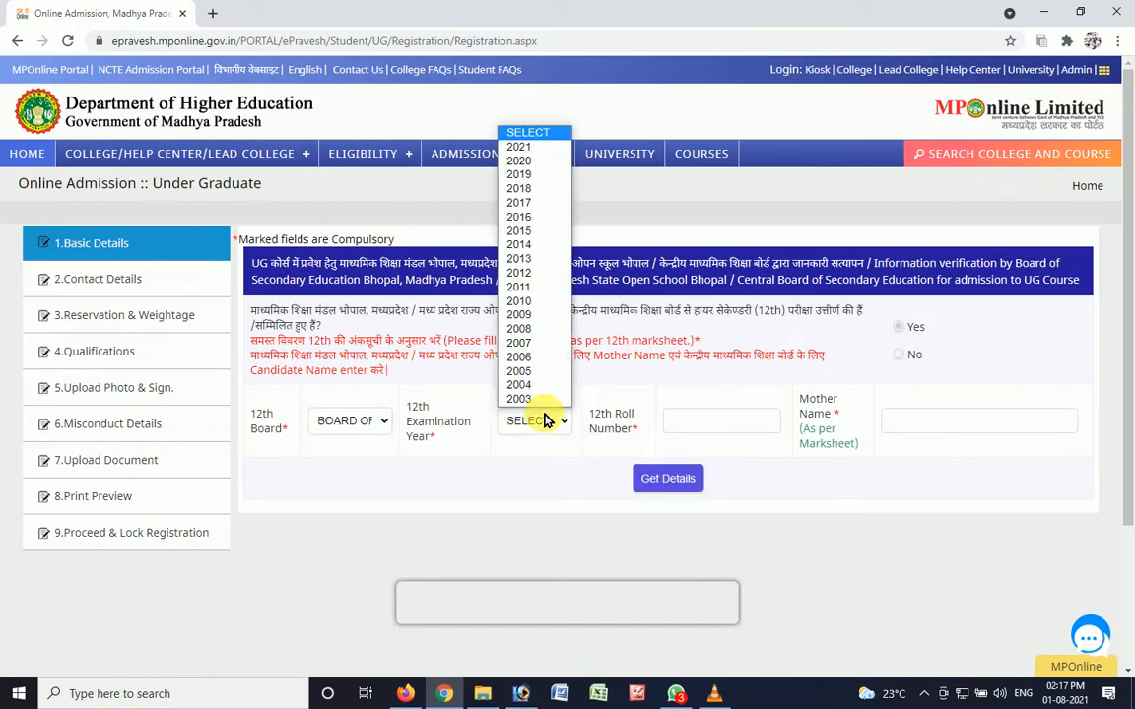
pyautogui.click(529, 148)
pyautogui.moveTo(532, 157)
# - Enter the 12th roll number and the mother's name as per the marksheet, and fetch the candidate's details
pyautogui.click(699, 430)
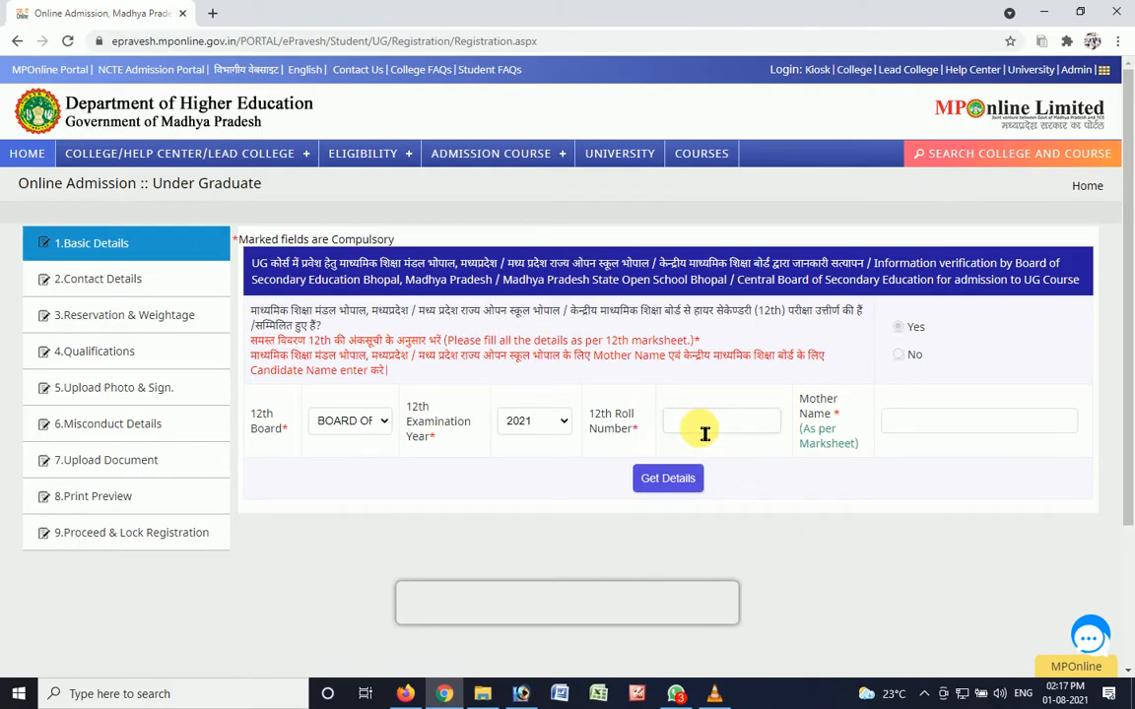
pyautogui.click(934, 431)
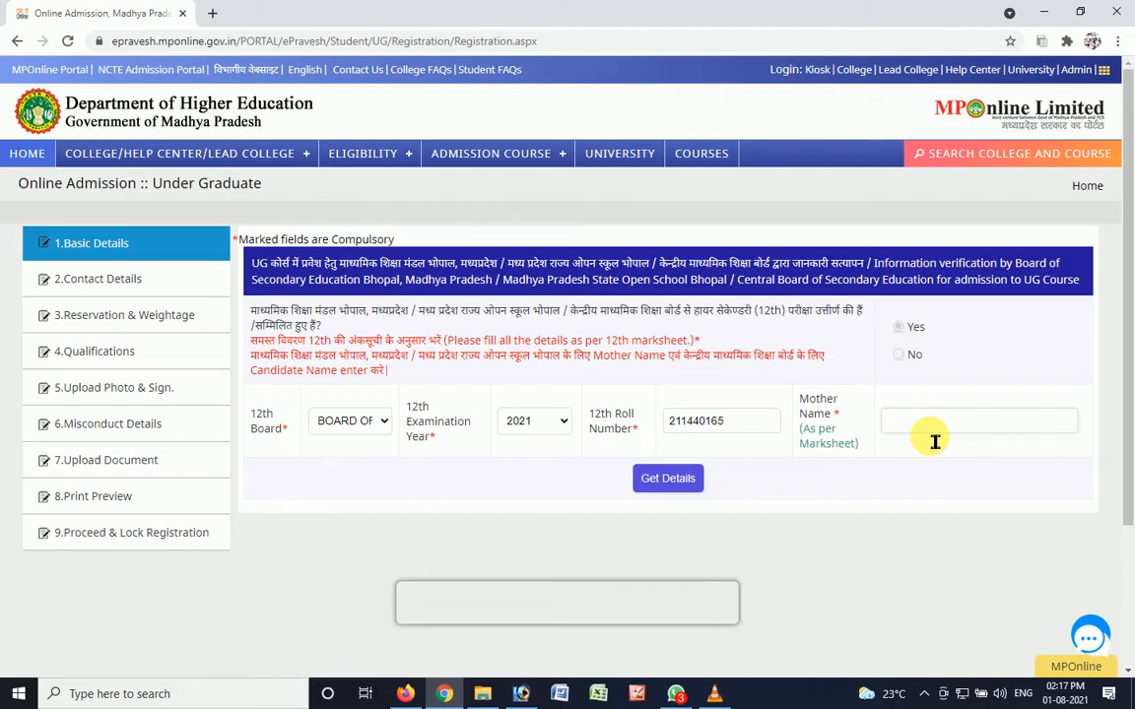
pyautogui.click(670, 482)
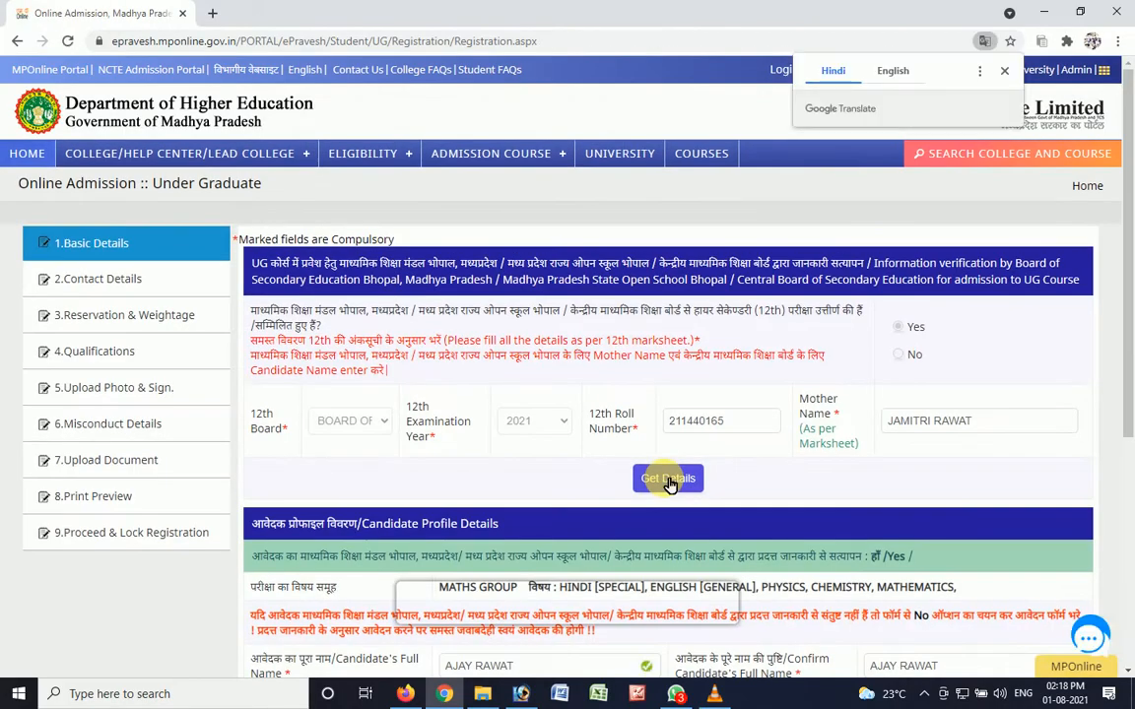
# - Enter the candidate's date of birth and repeat it in the confirmation field of the candidate profile
pyautogui.moveTo(1129, 276); pyautogui.dragTo(1129, 422)
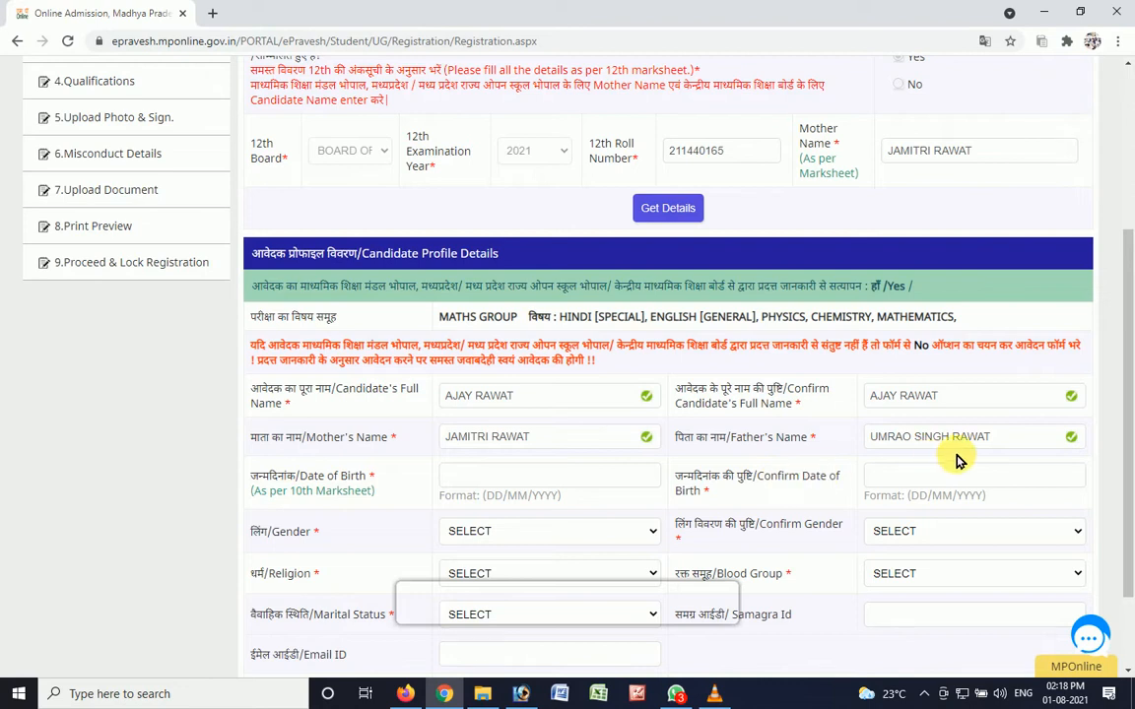
pyautogui.scroll(-1, 1133, 477)
pyautogui.scroll(-1, 1133, 476)
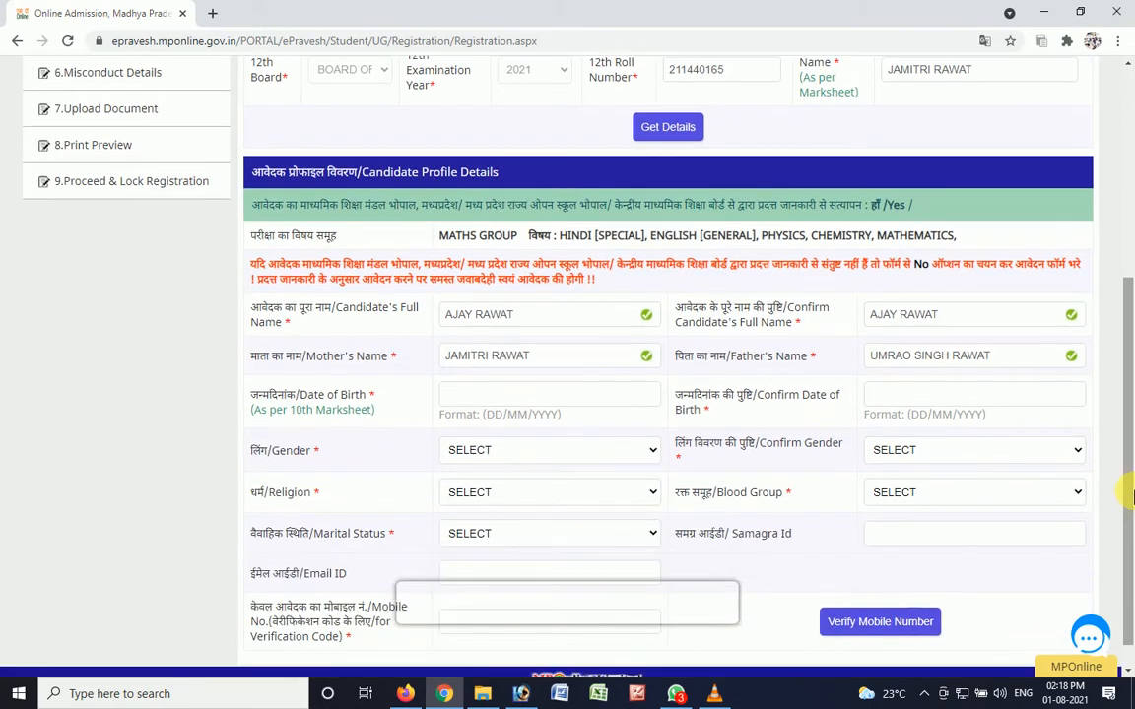
pyautogui.click(522, 403)
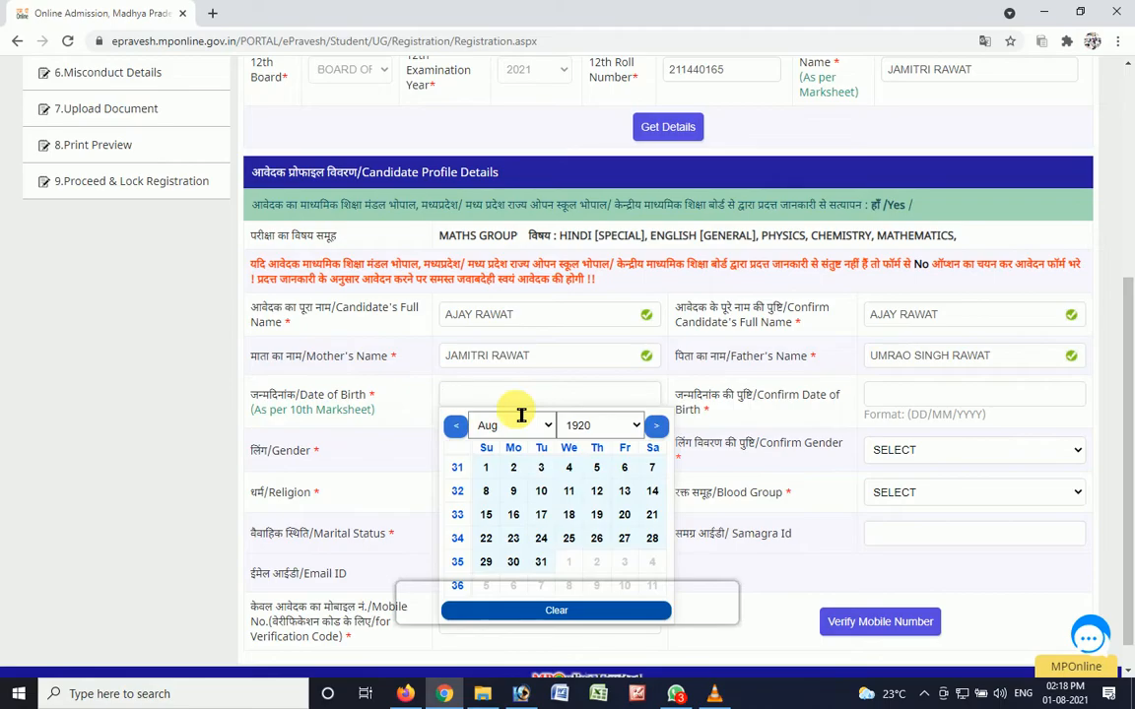
pyautogui.press('Tab')
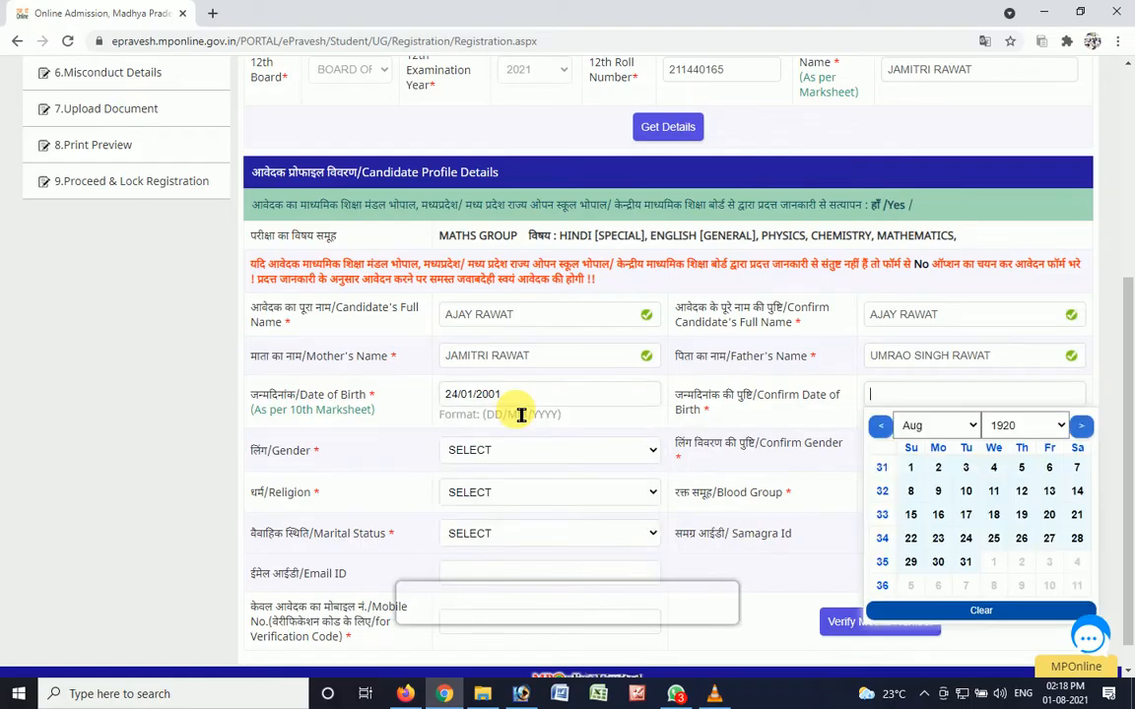
pyautogui.click(413, 450)
# - Set both the gender and the confirm gender to MALE, and the religion to HINDU
pyautogui.click(493, 453)
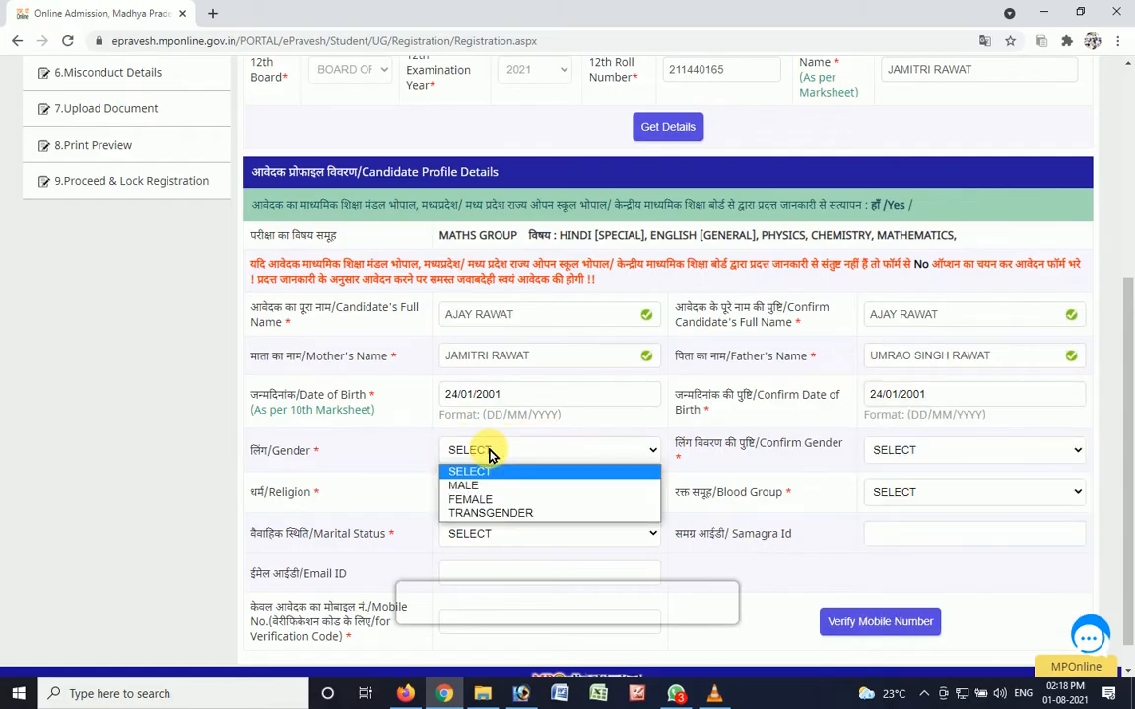
pyautogui.click(482, 486)
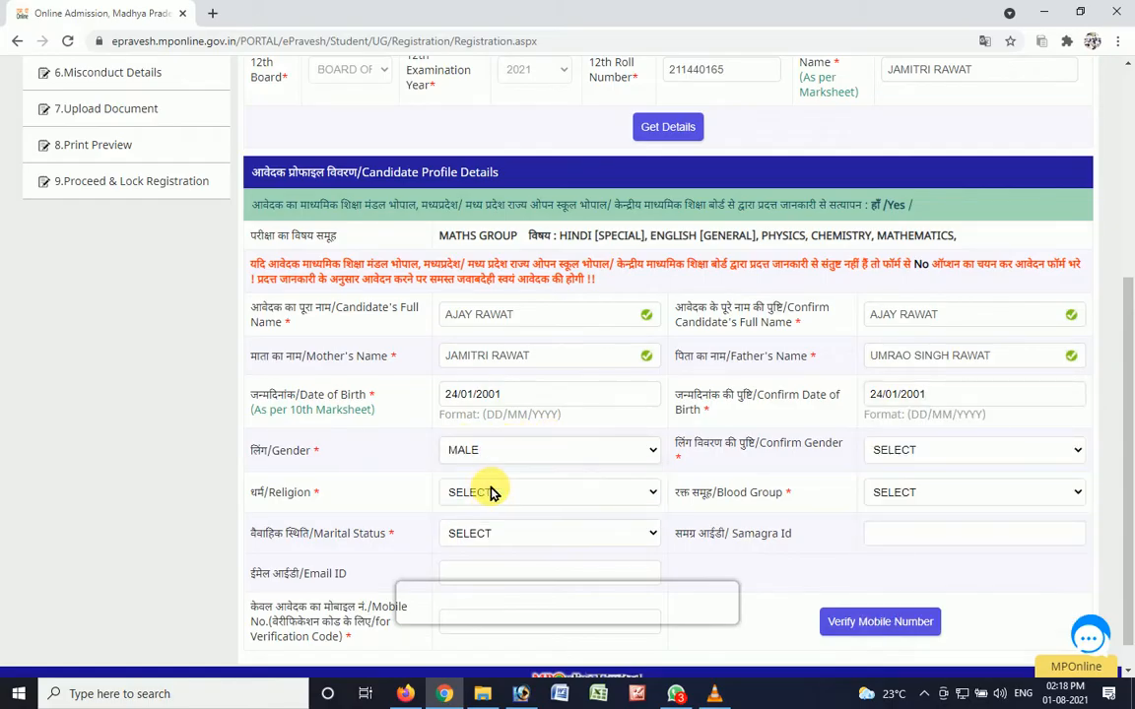
pyautogui.click(925, 456)
pyautogui.click(924, 486)
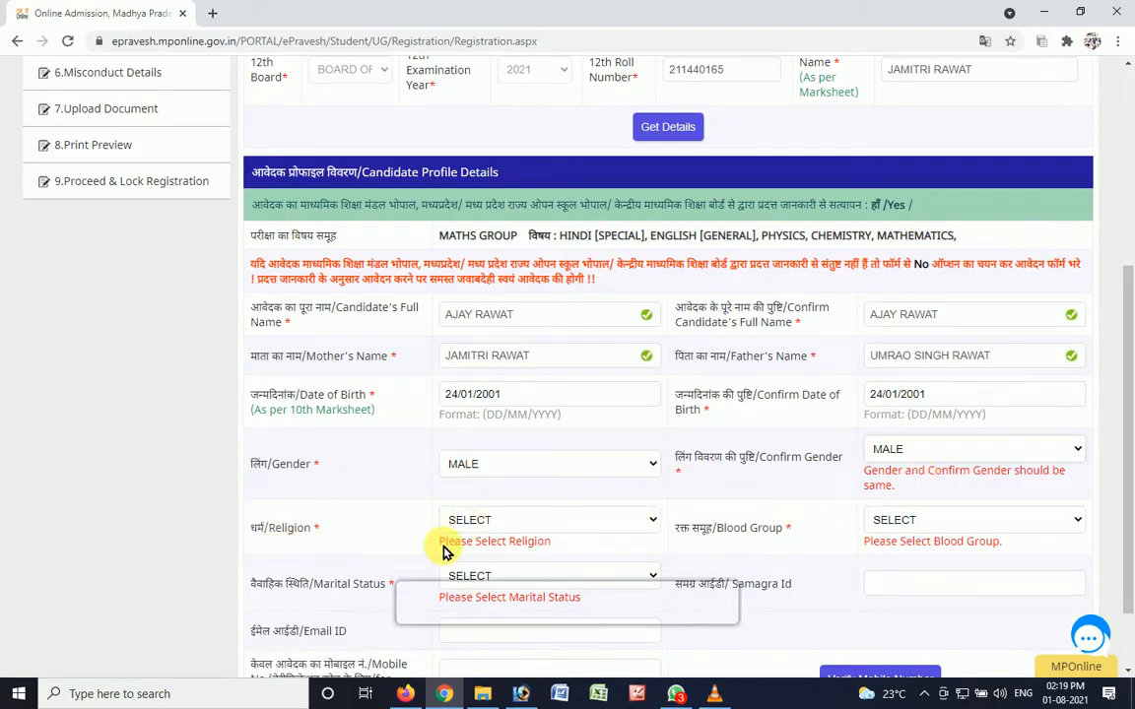
pyautogui.click(499, 519)
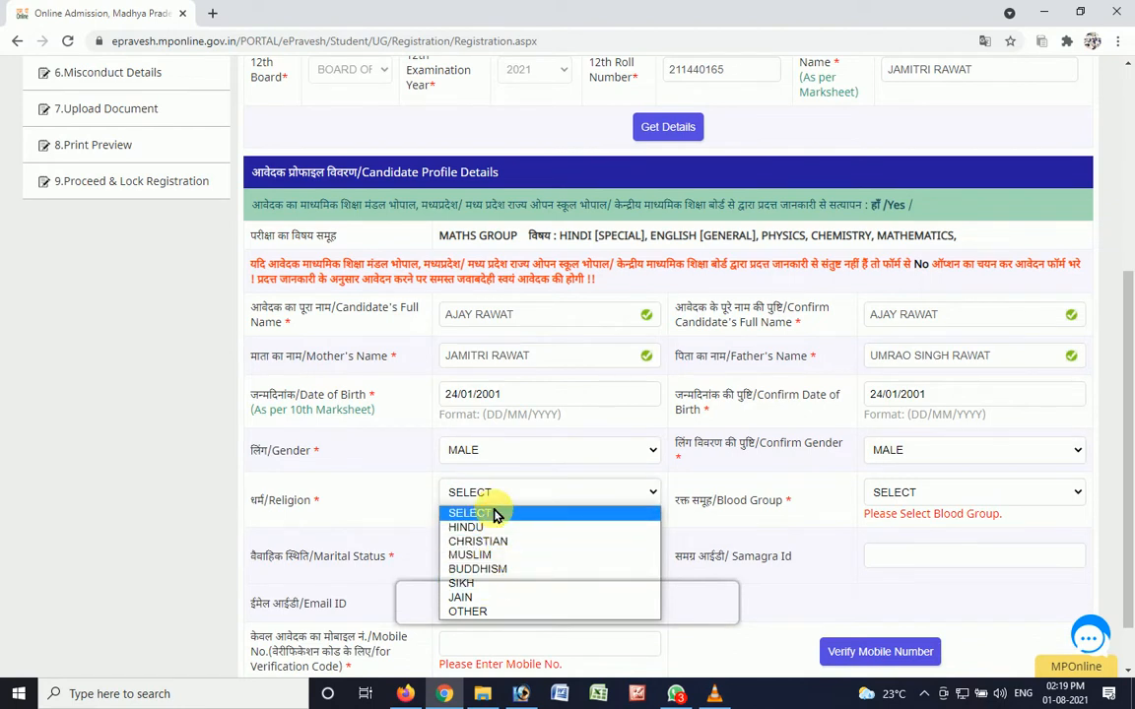
pyautogui.click(494, 527)
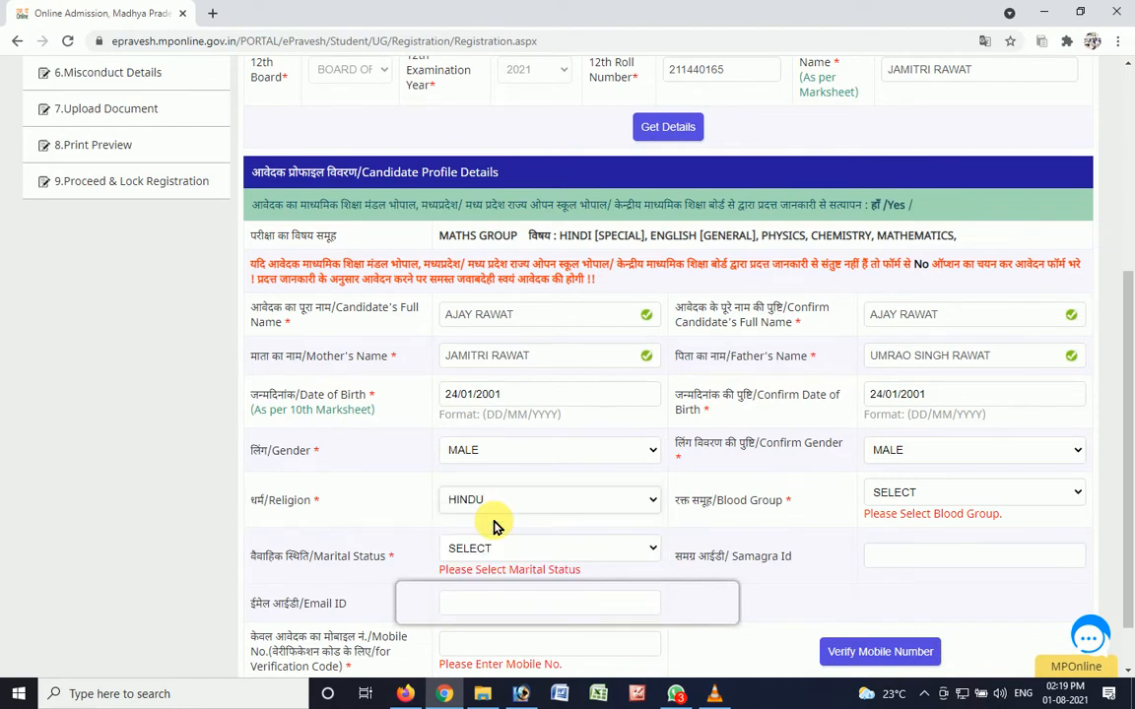
# - Set the blood group to NOT KNOWN and the marital status to SINGLE
pyautogui.click(871, 496)
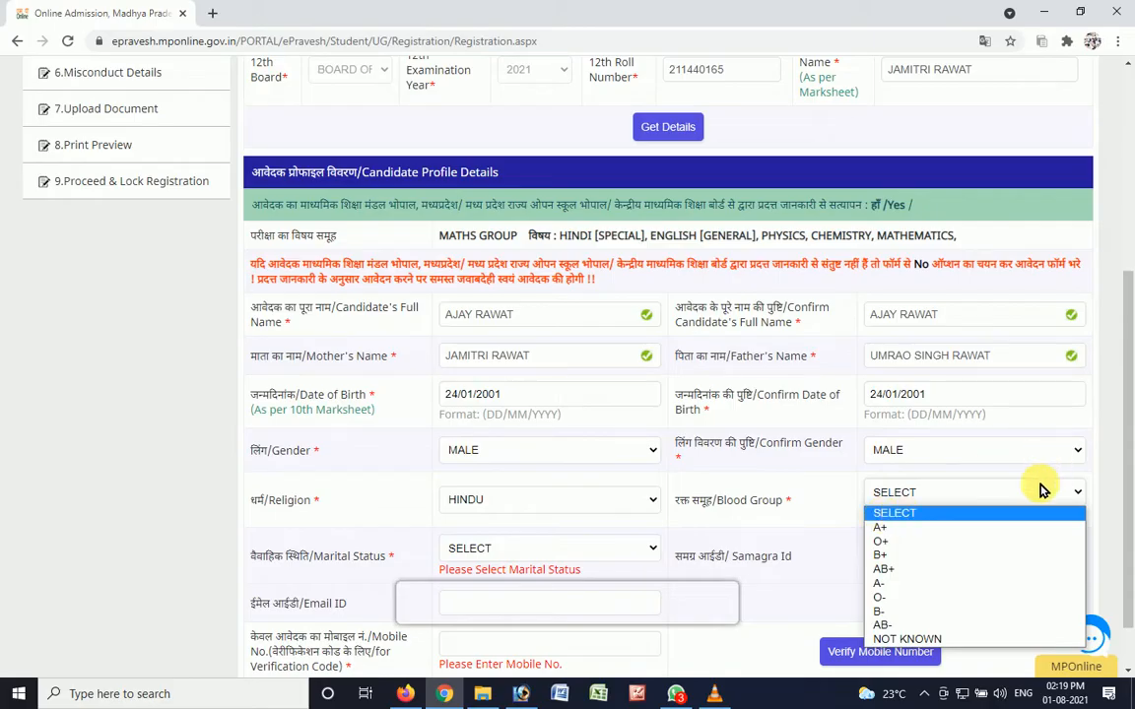
pyautogui.click(963, 640)
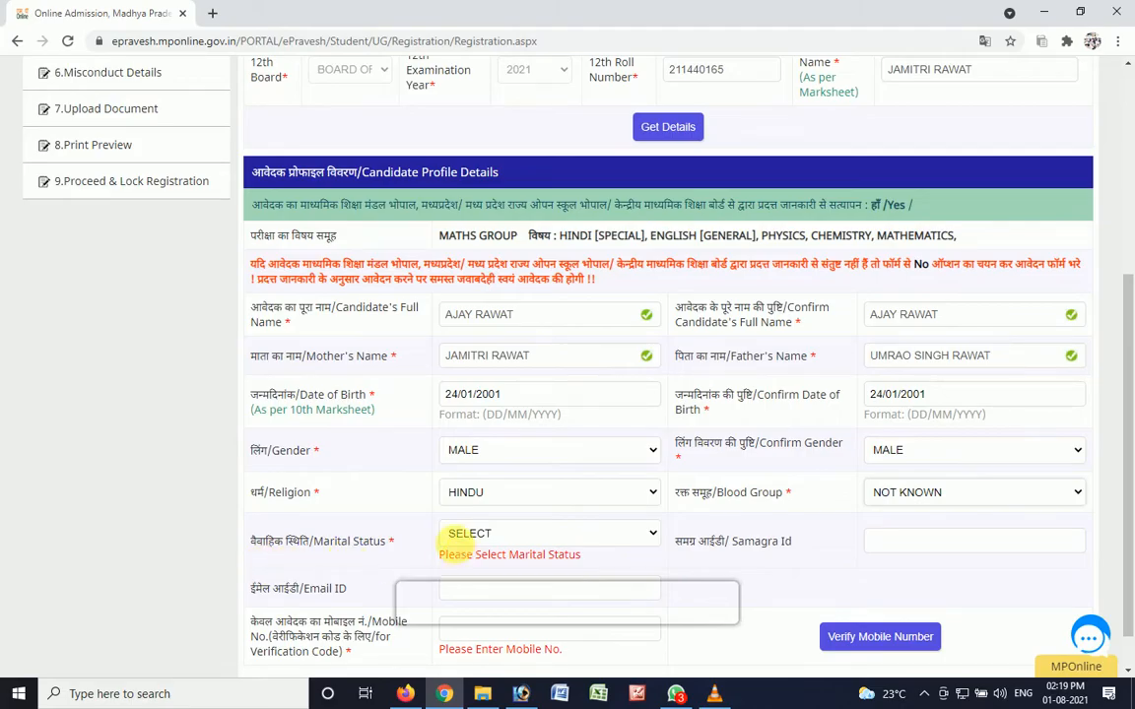
pyautogui.click(463, 538)
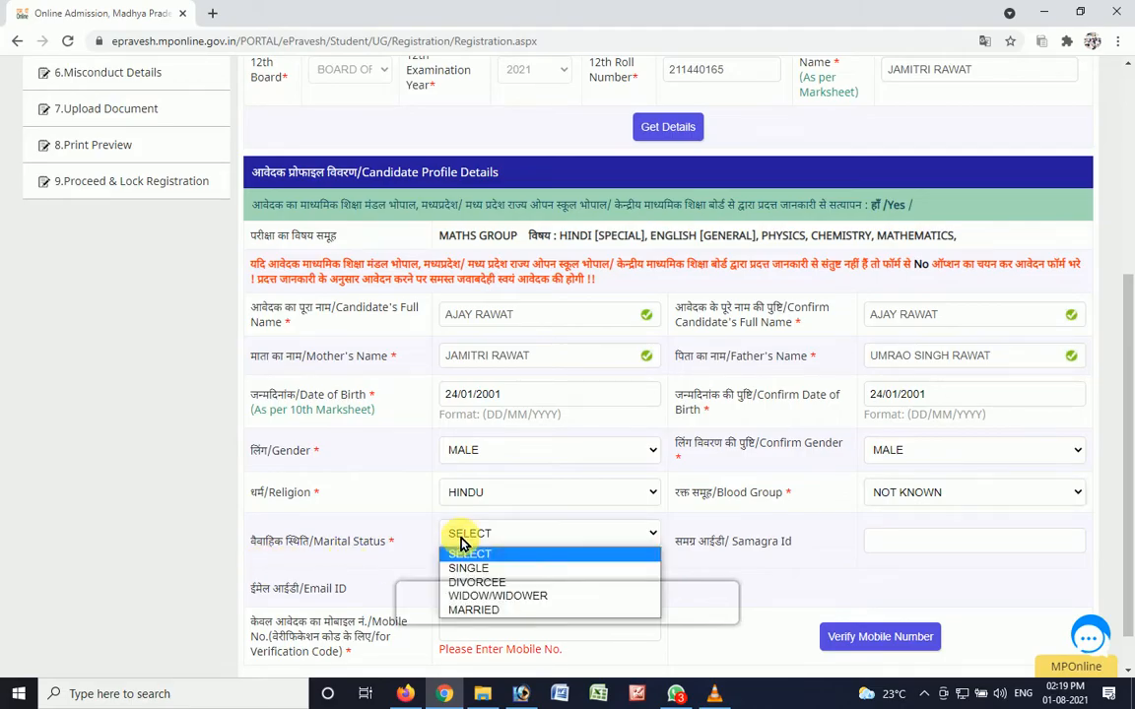
pyautogui.click(500, 570)
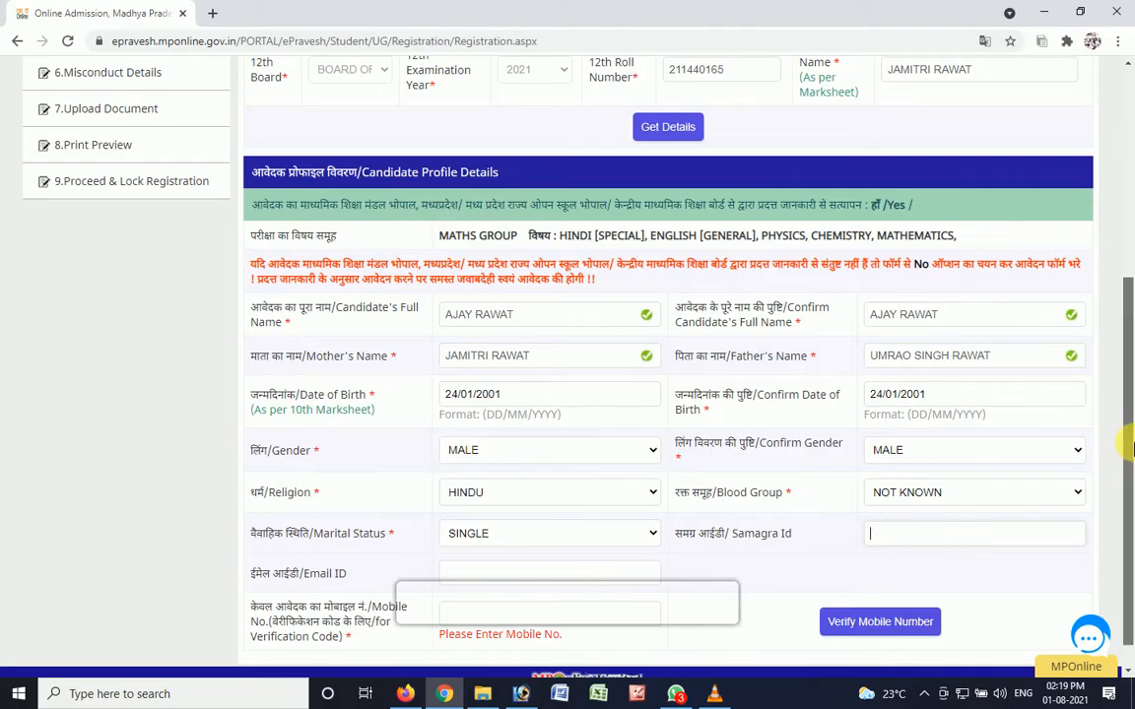
pyautogui.scroll(-1, 847, 537)
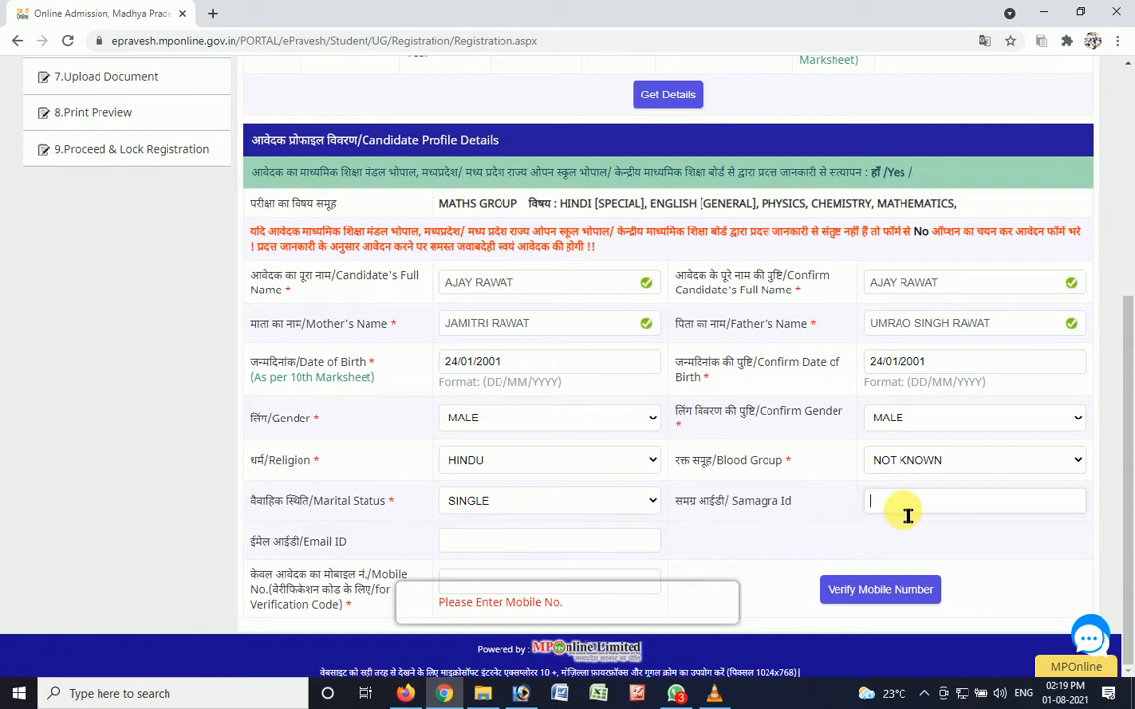
# - Fill in the candidate's Samagra ID, e-mail and mobile number, and request verification of the mobile number
pyautogui.click(463, 552)
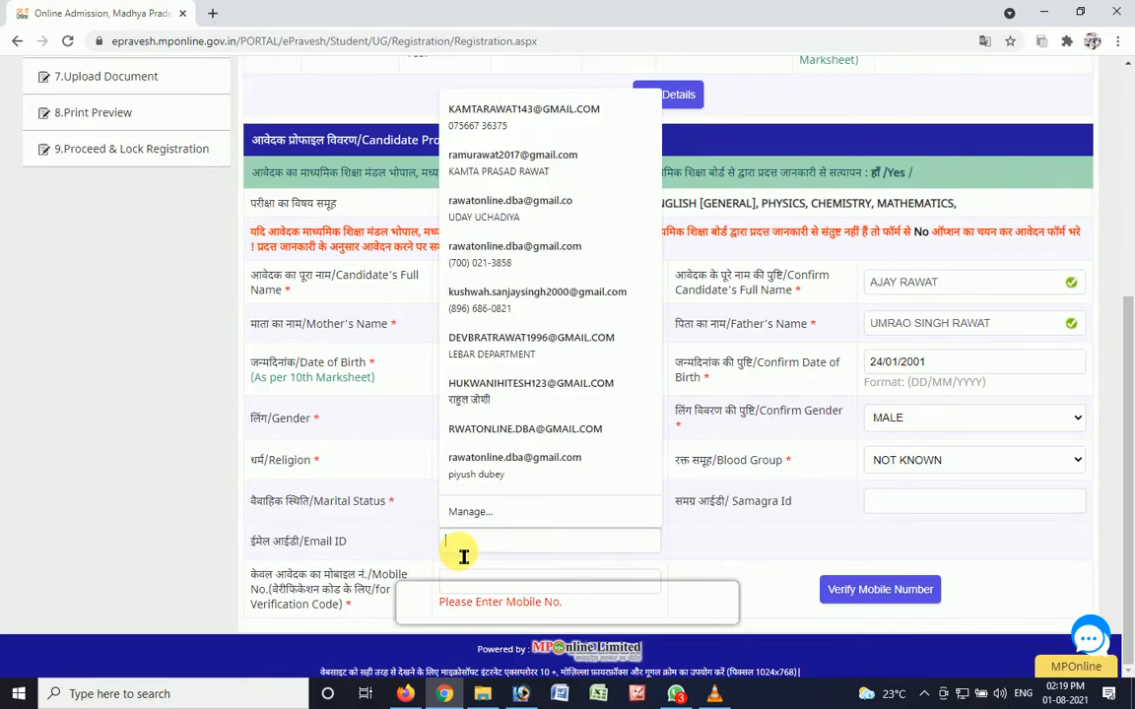
pyautogui.click(286, 532)
pyautogui.click(480, 589)
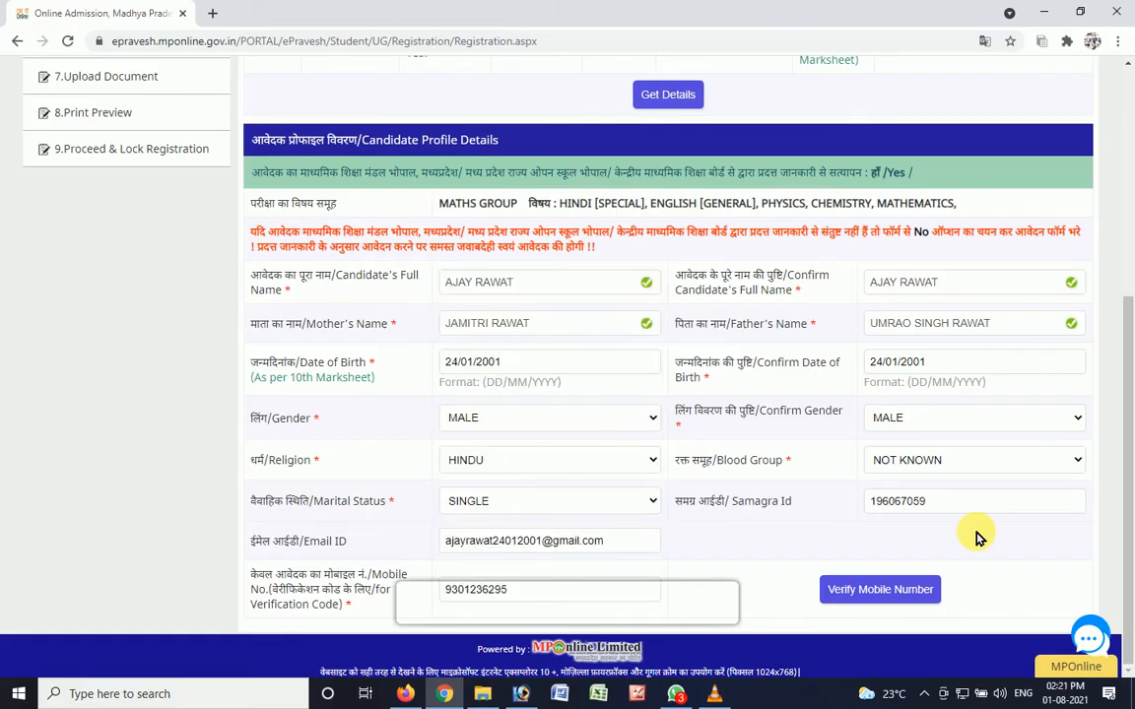
pyautogui.click(860, 593)
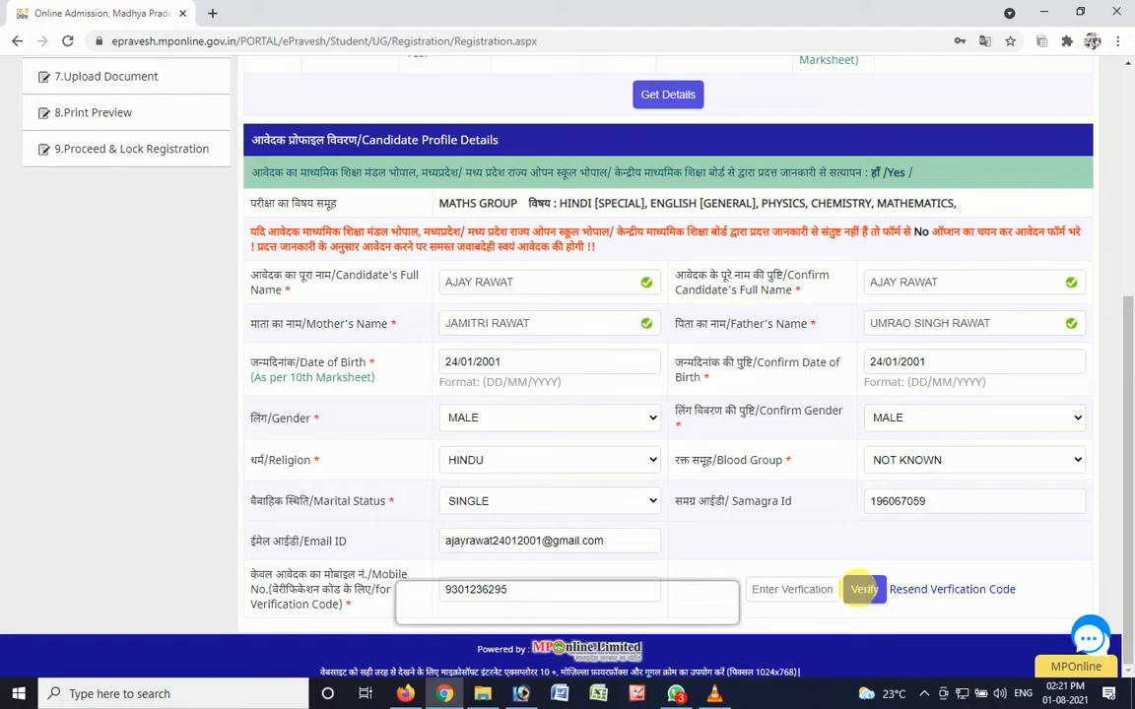
# - Replace the candidate's mobile number with another one and verify it with the received verification code
pyautogui.click(789, 599)
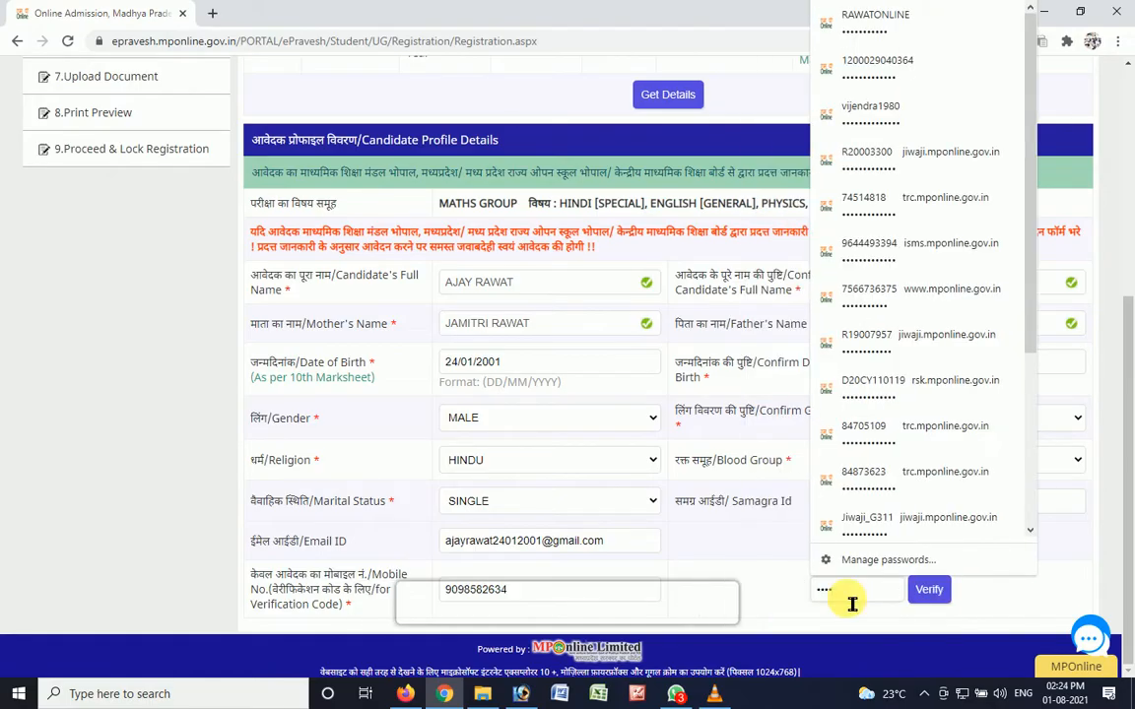
pyautogui.click(928, 592)
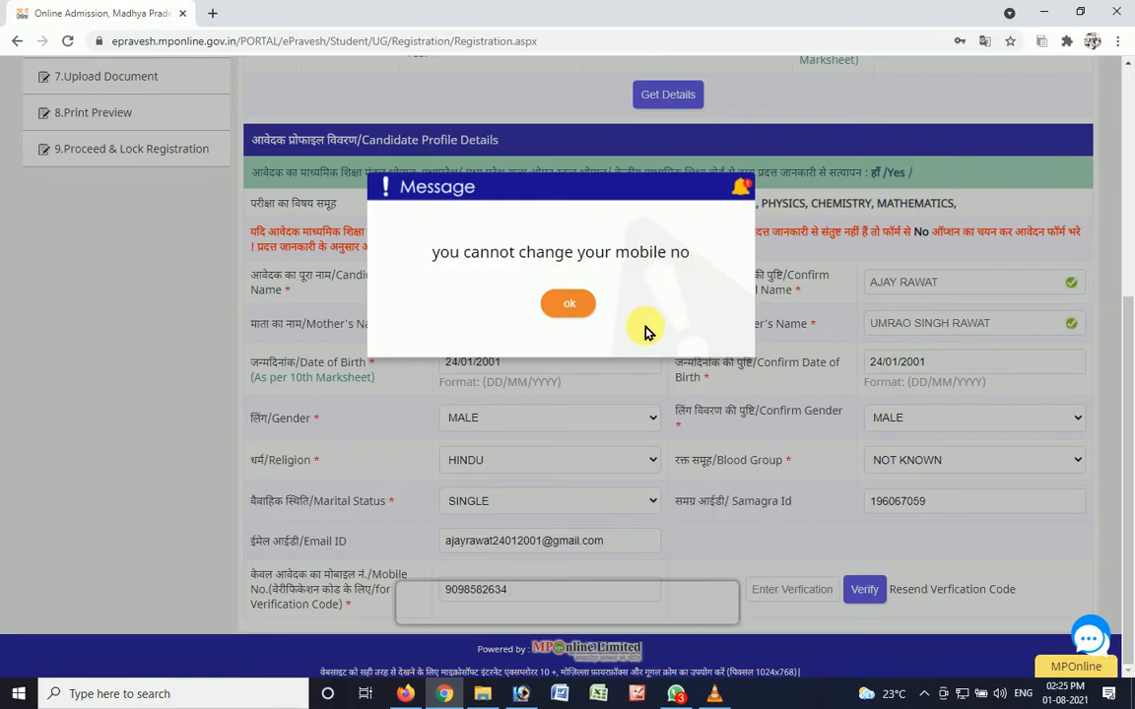
pyautogui.click(568, 305)
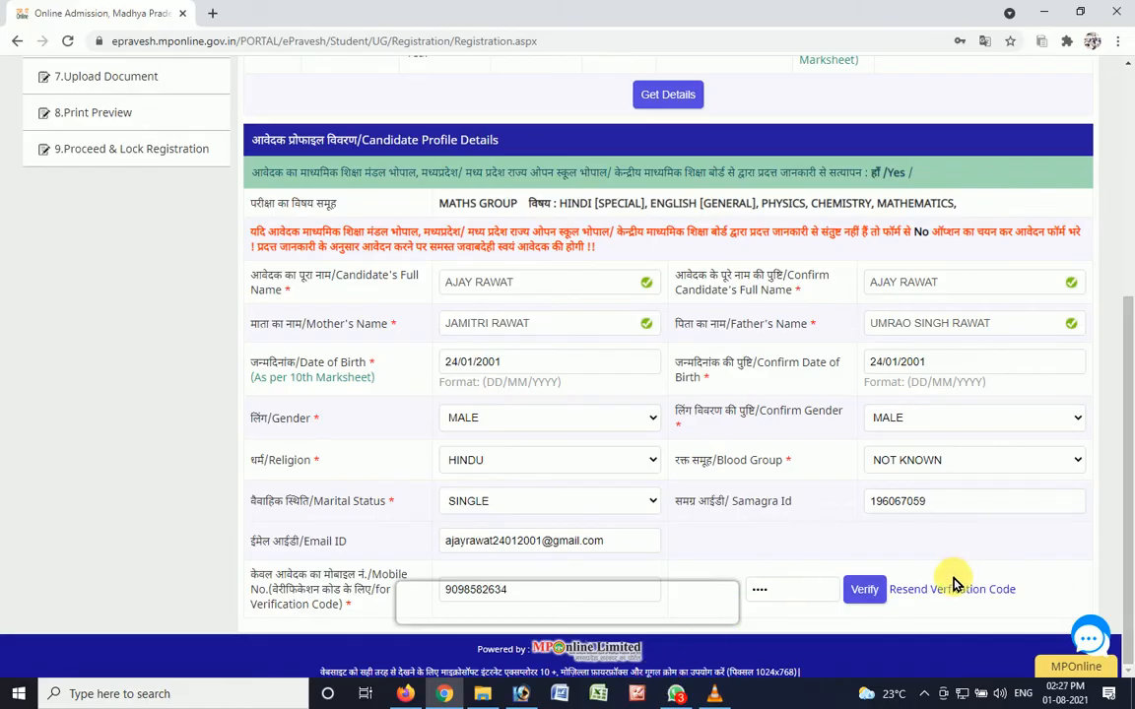
pyautogui.click(867, 592)
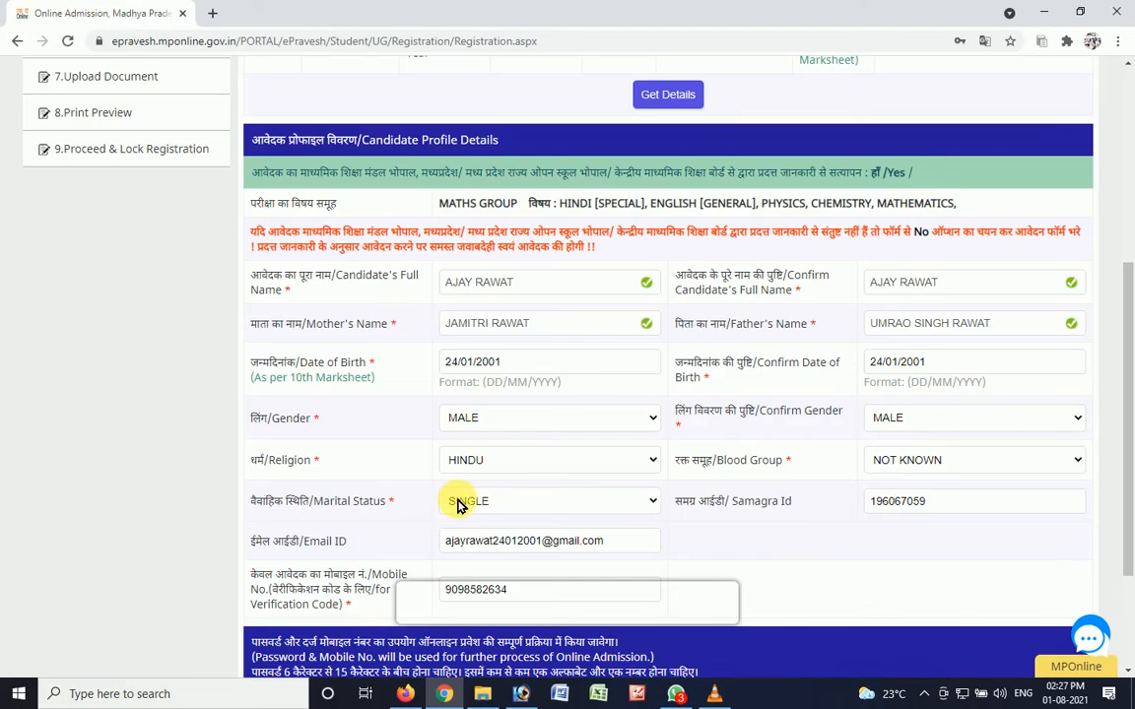
# - Create and confirm the account password and save the basic details, declining to store the password in the browser
pyautogui.moveTo(1126, 405); pyautogui.dragTo(1126, 529)
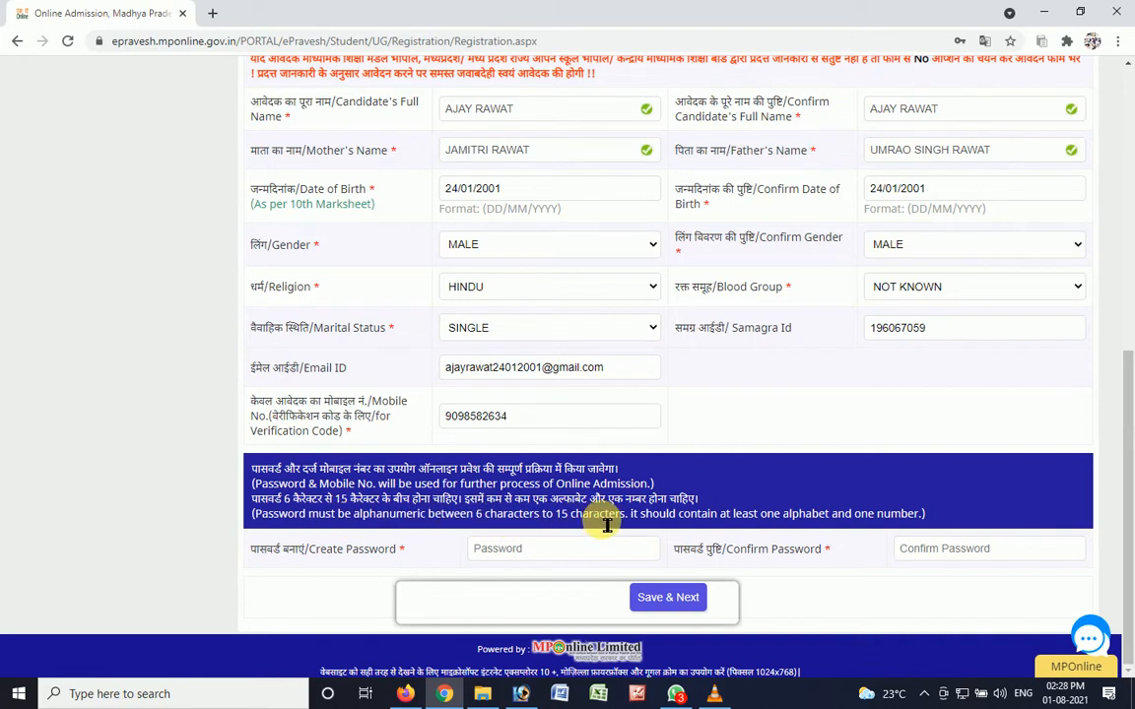
pyautogui.click(528, 558)
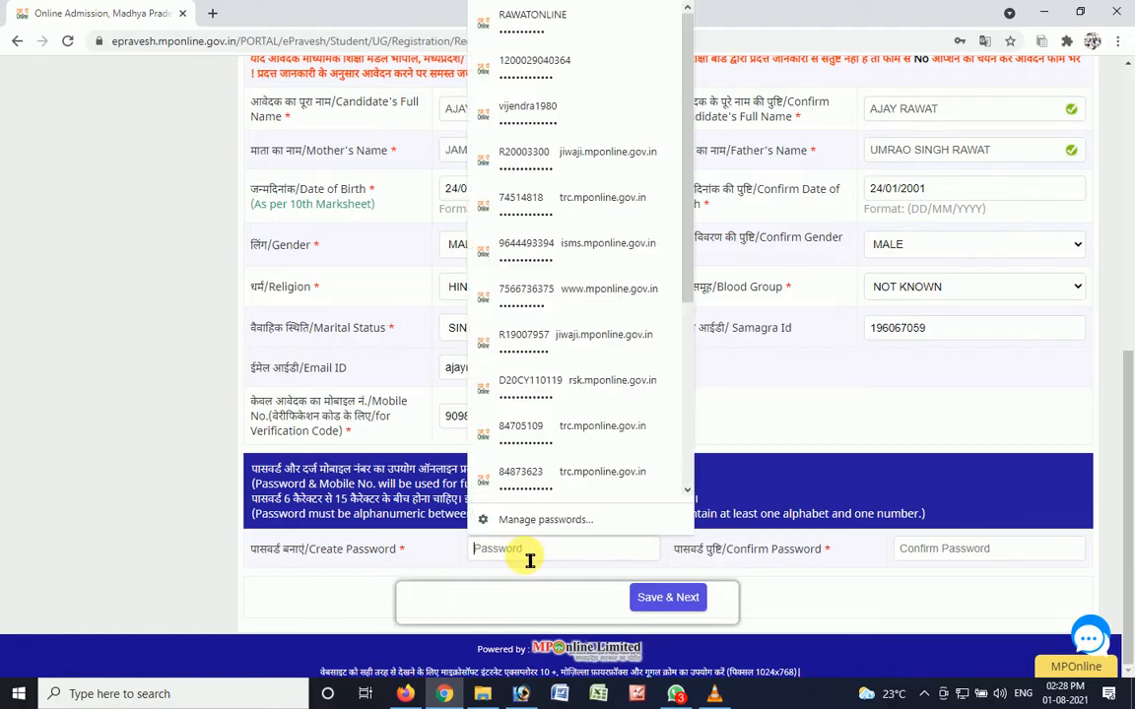
pyautogui.write('•••••••••••••')
pyautogui.press('Tab')
pyautogui.write('••••')
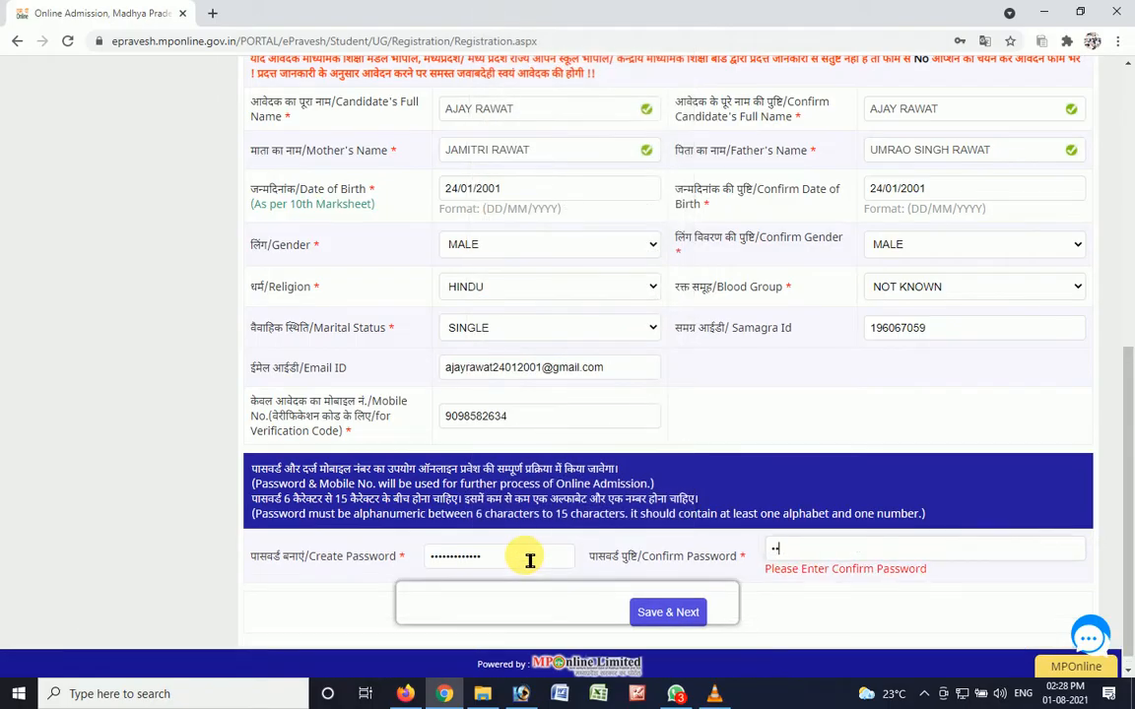
pyautogui.write('••')
pyautogui.click(652, 606)
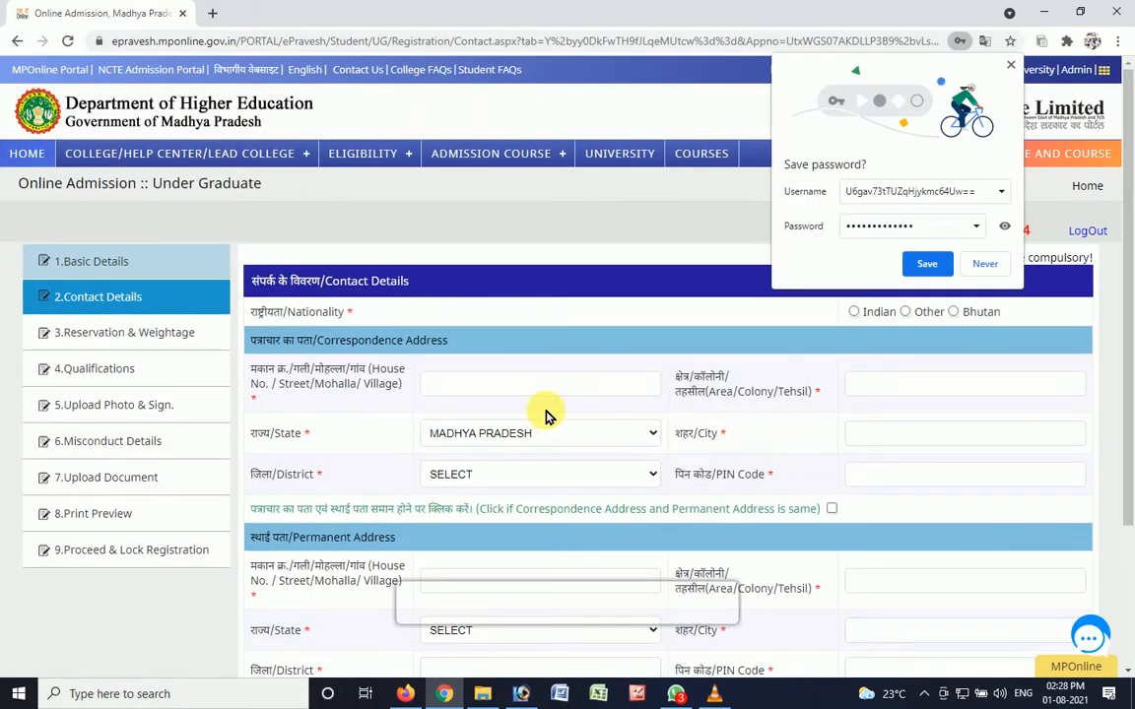
pyautogui.click(988, 266)
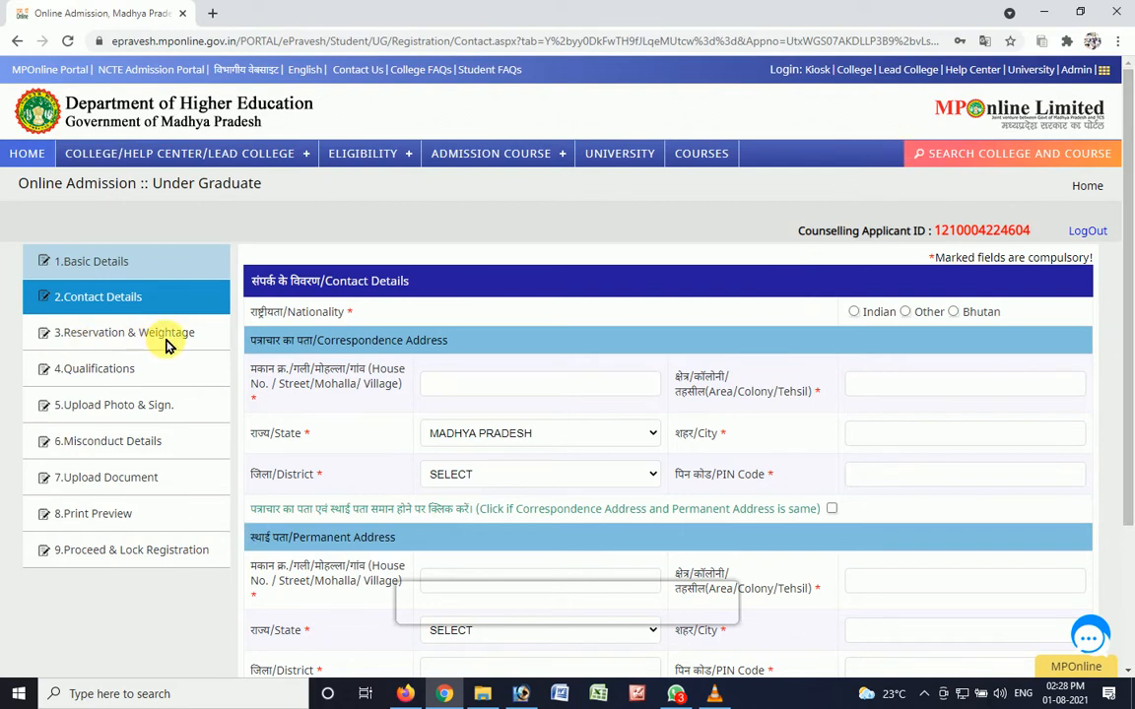
# - Set the nationality to Indian and enter the candidate's city in the correspondence address
pyautogui.click(853, 313)
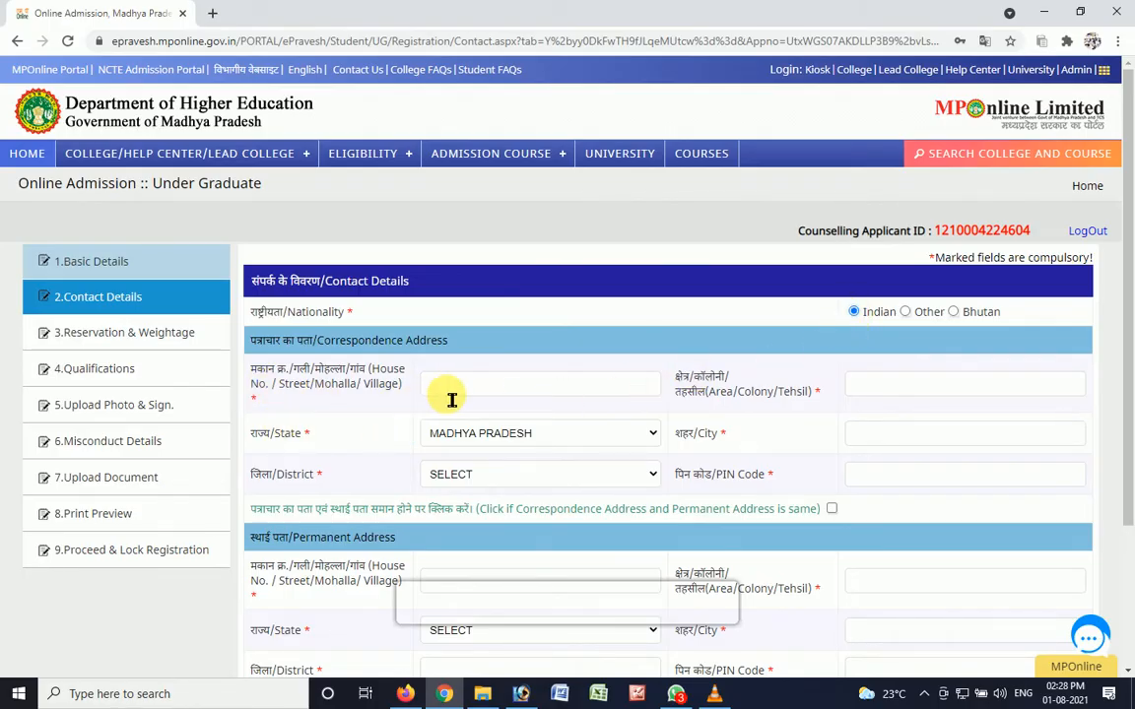
pyautogui.click(873, 445)
pyautogui.write('DABRA')
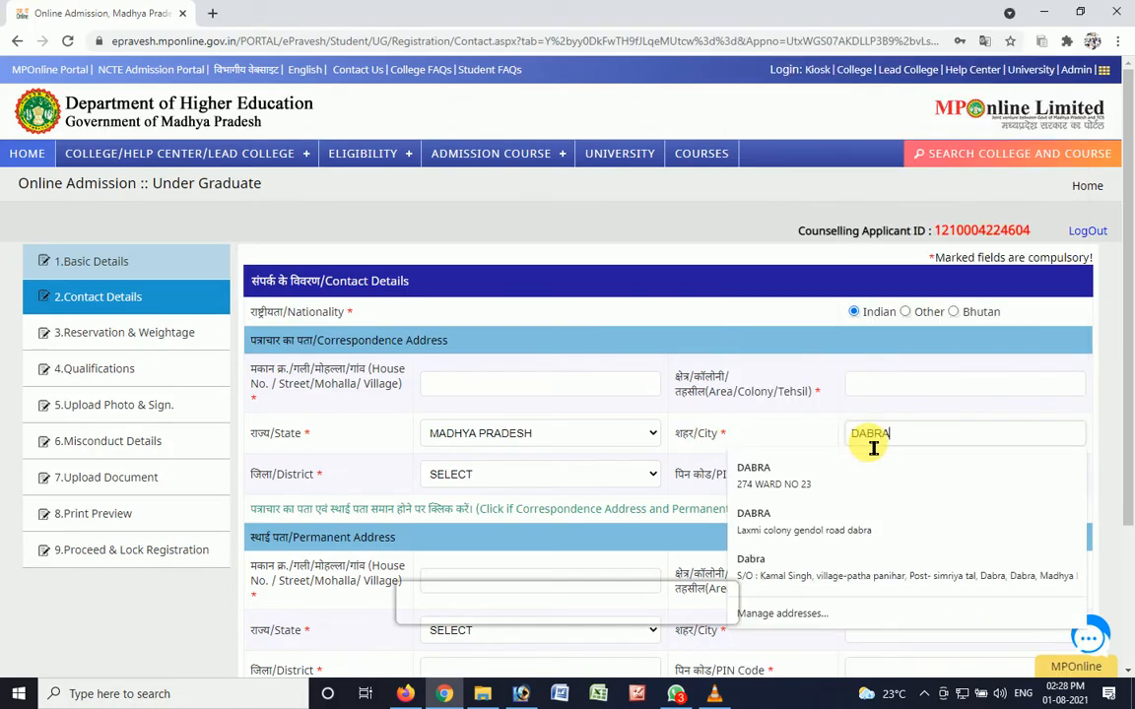
pyautogui.press('Return')
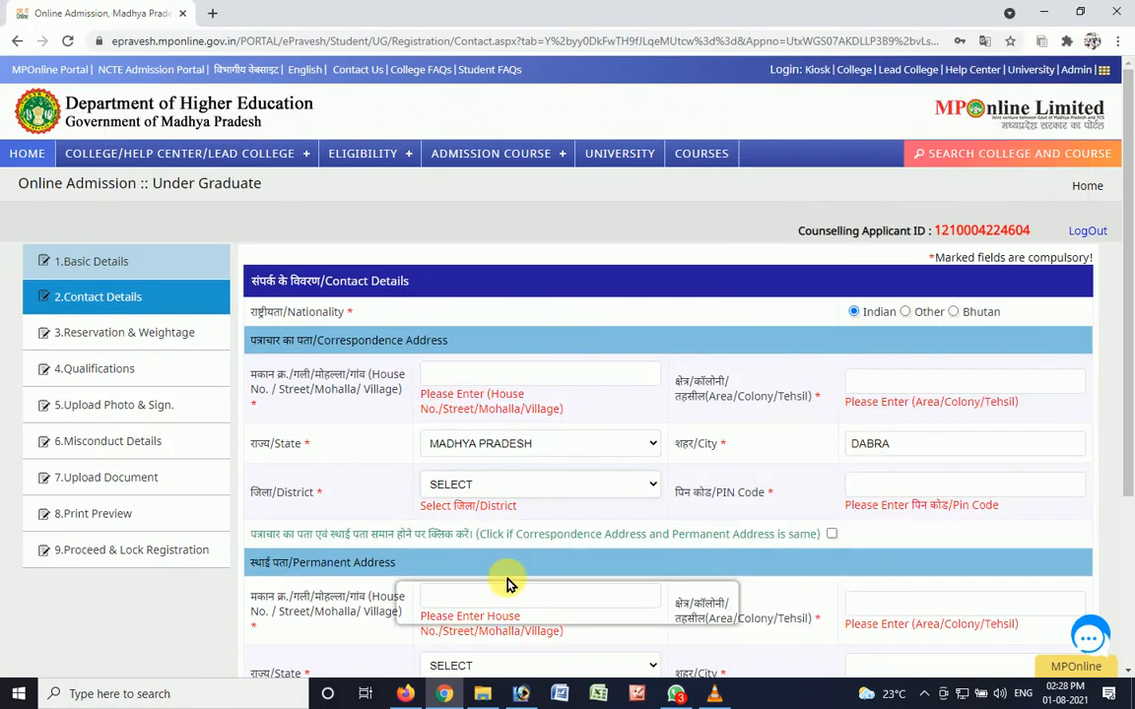
# - Complete the correspondence address with the candidate's district, postal code, street and area, and use the same address as the permanent address
pyautogui.click(449, 488)
pyautogui.write('gw')
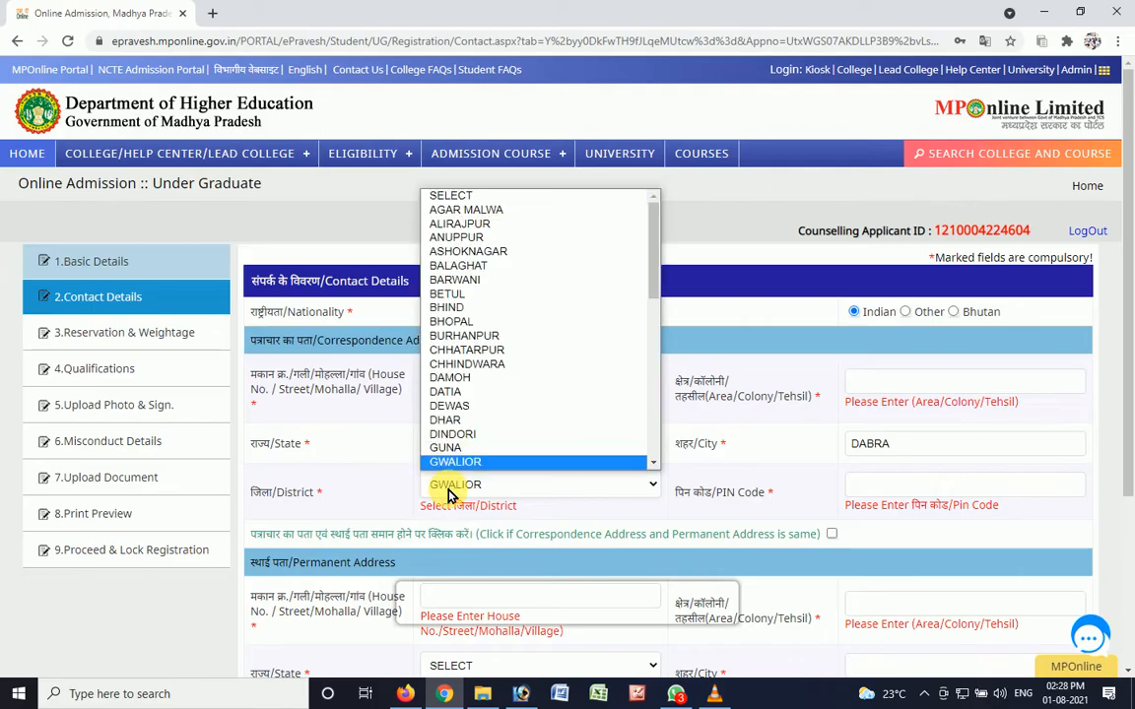
pyautogui.press('Return')
pyautogui.click(943, 498)
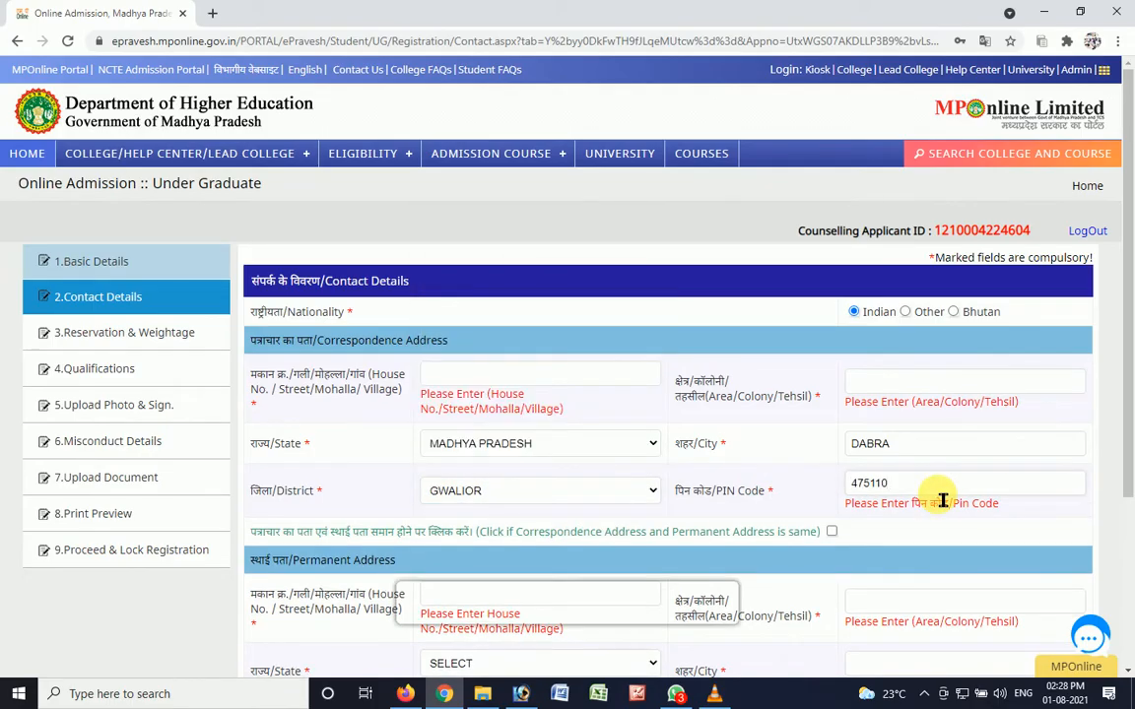
pyautogui.scroll(-3, 837, 453)
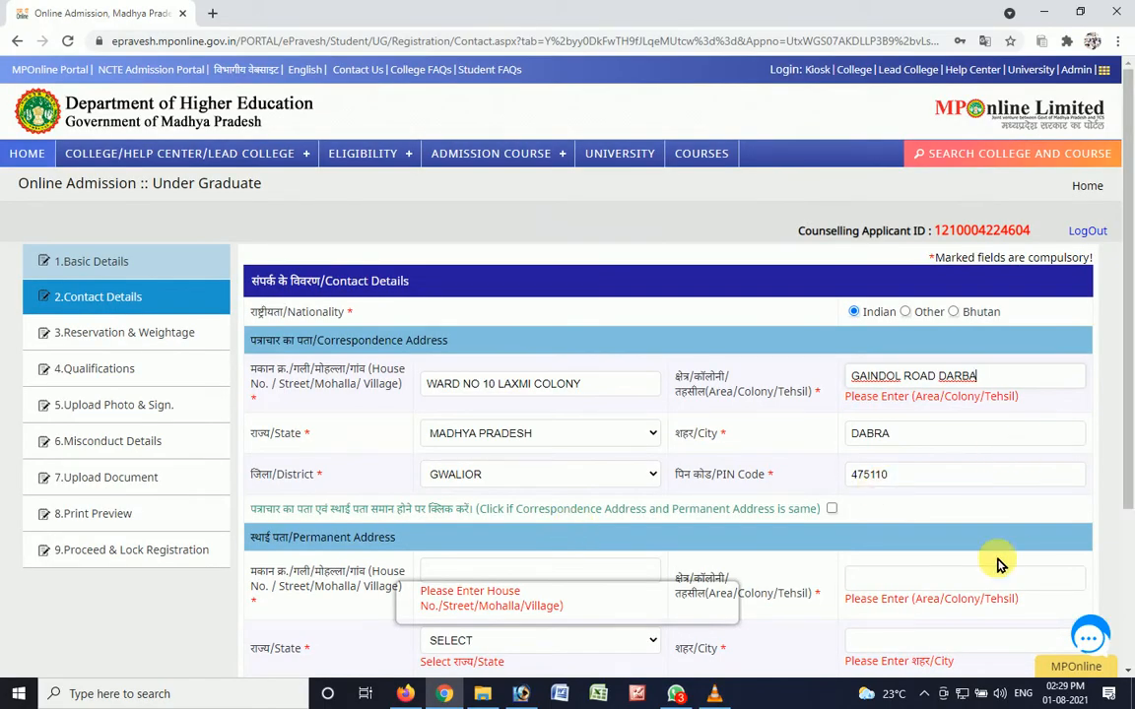
pyautogui.click(832, 509)
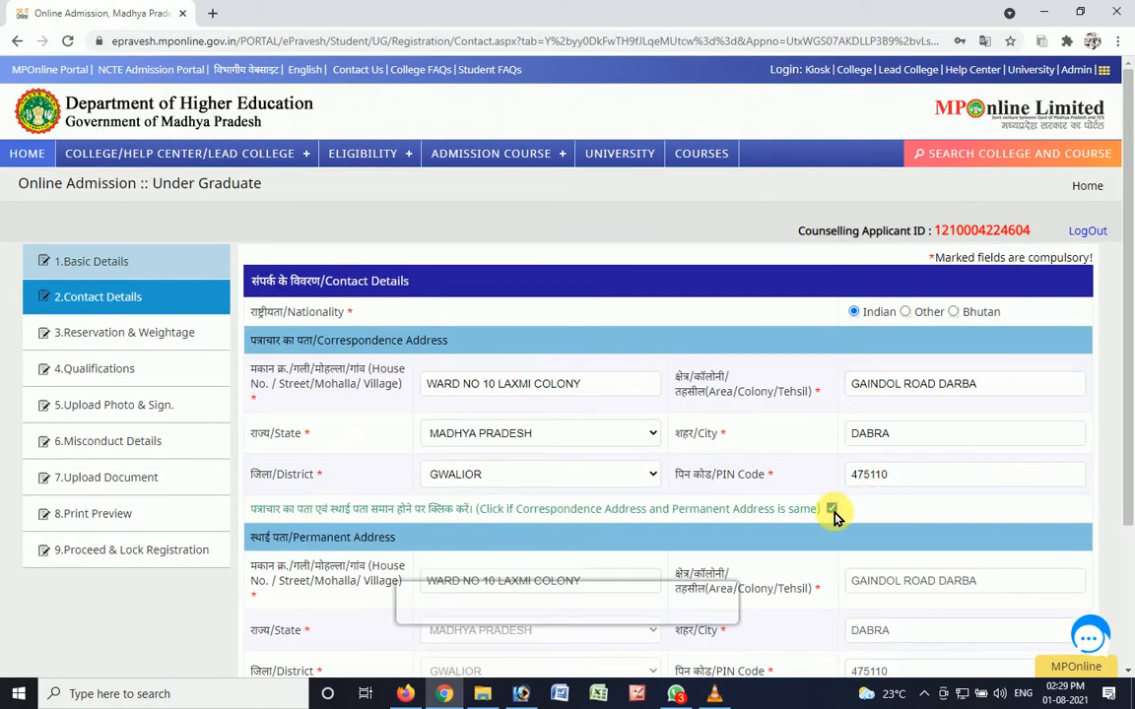
# - Enter the candidate's optional mobile number under the alternate contact details and save the contact page
pyautogui.moveTo(1129, 396); pyautogui.dragTo(1129, 554)
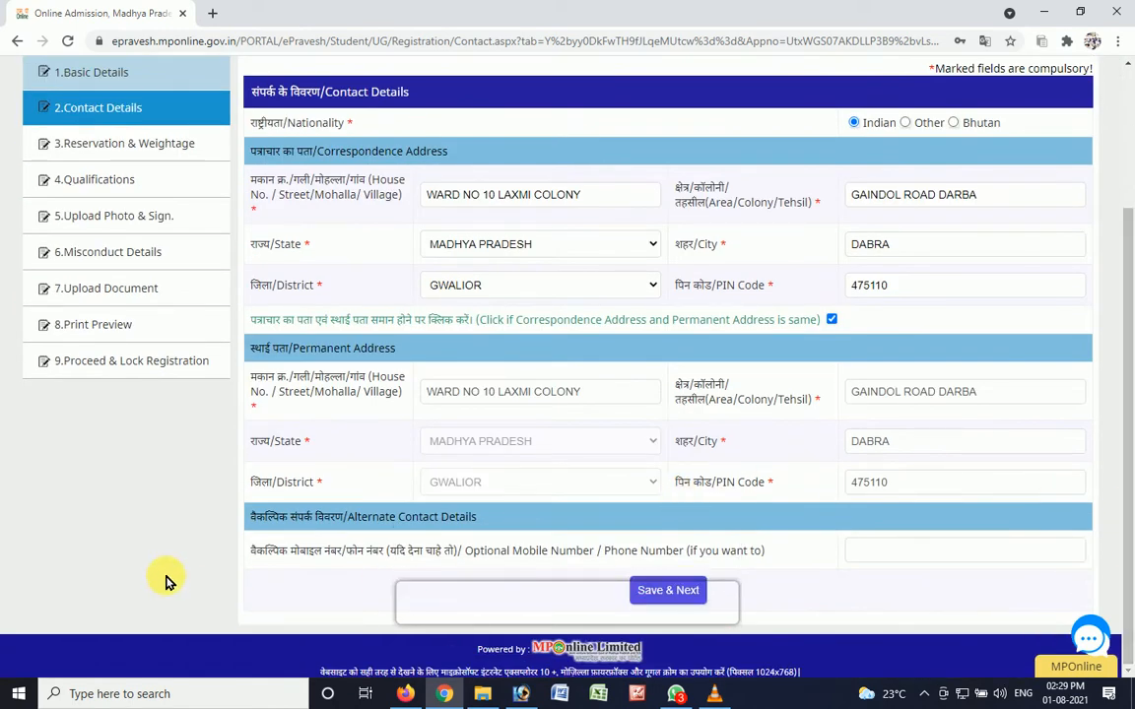
pyautogui.click(941, 557)
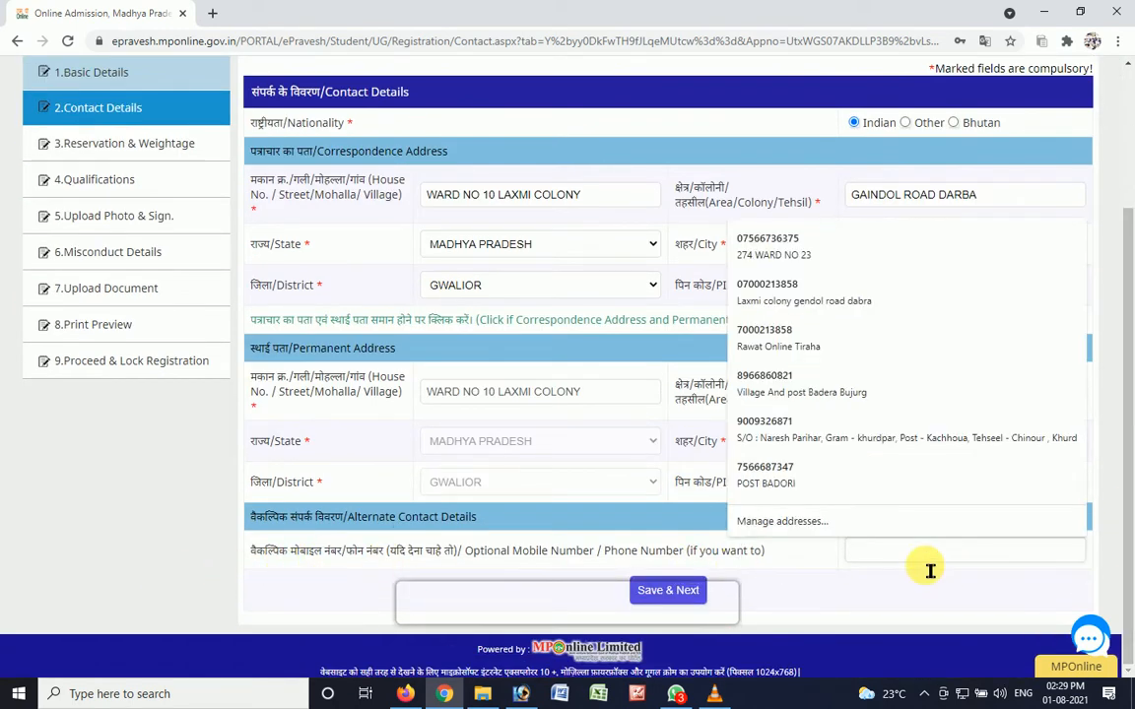
pyautogui.click(822, 588)
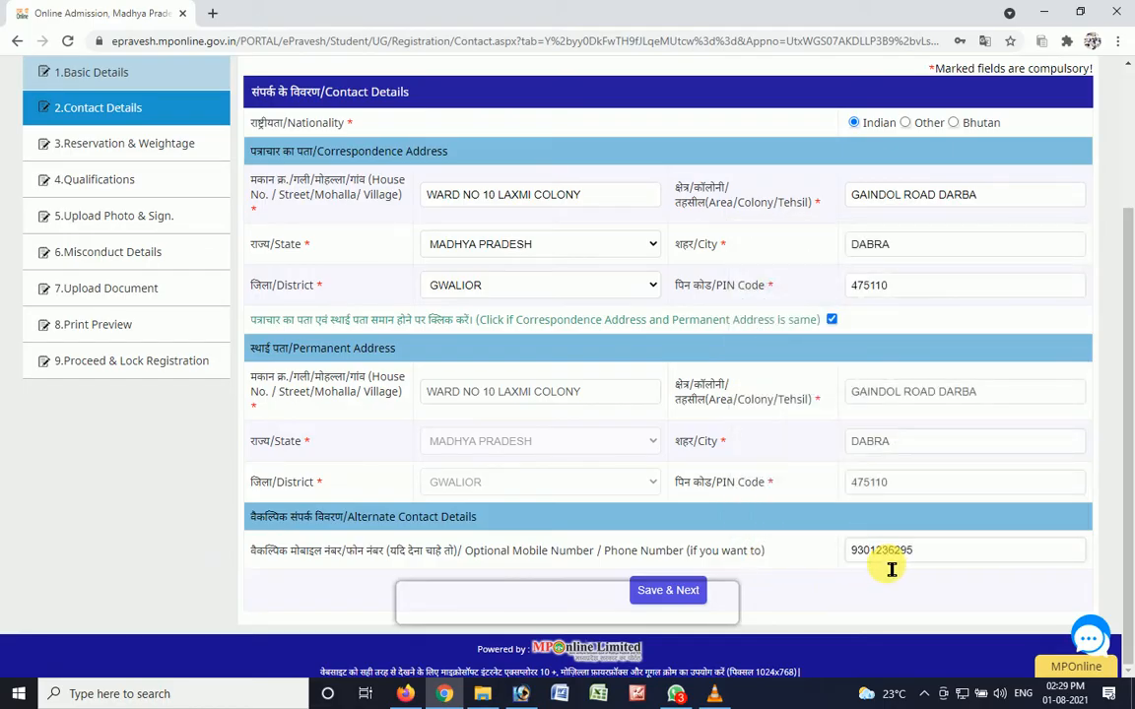
pyautogui.click(670, 591)
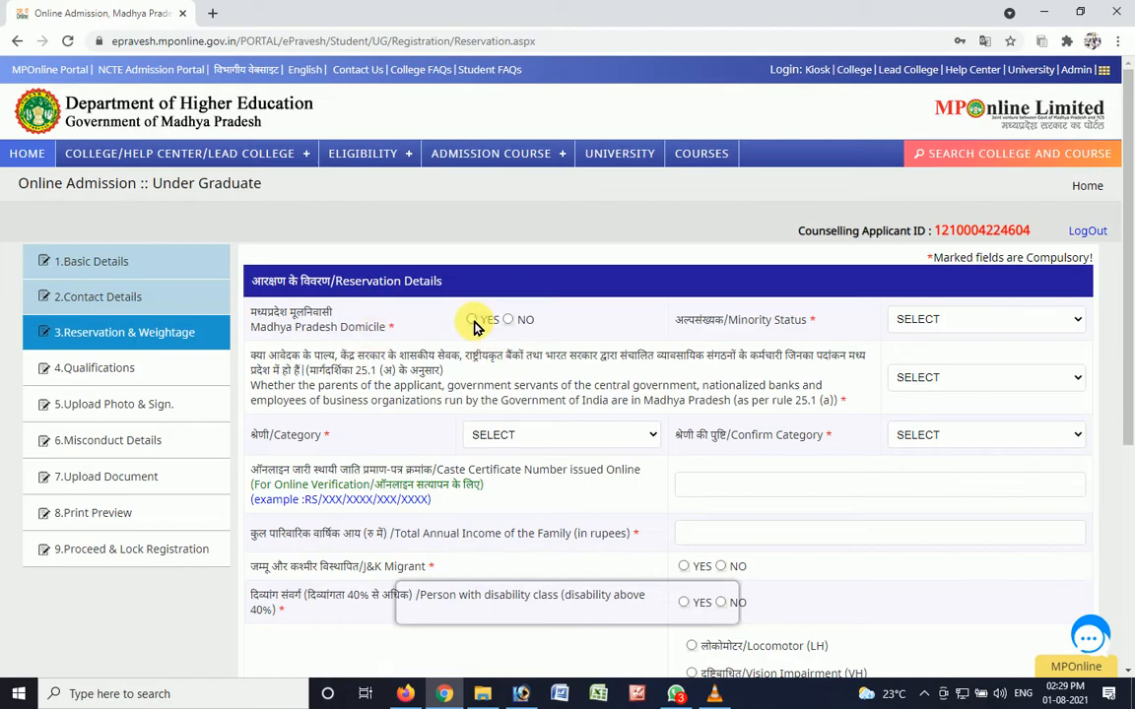
# - Set Madhya Pradesh Domicile to YES and the minority status to NON-MINORITY in the reservation details
pyautogui.click(473, 320)
pyautogui.click(937, 317)
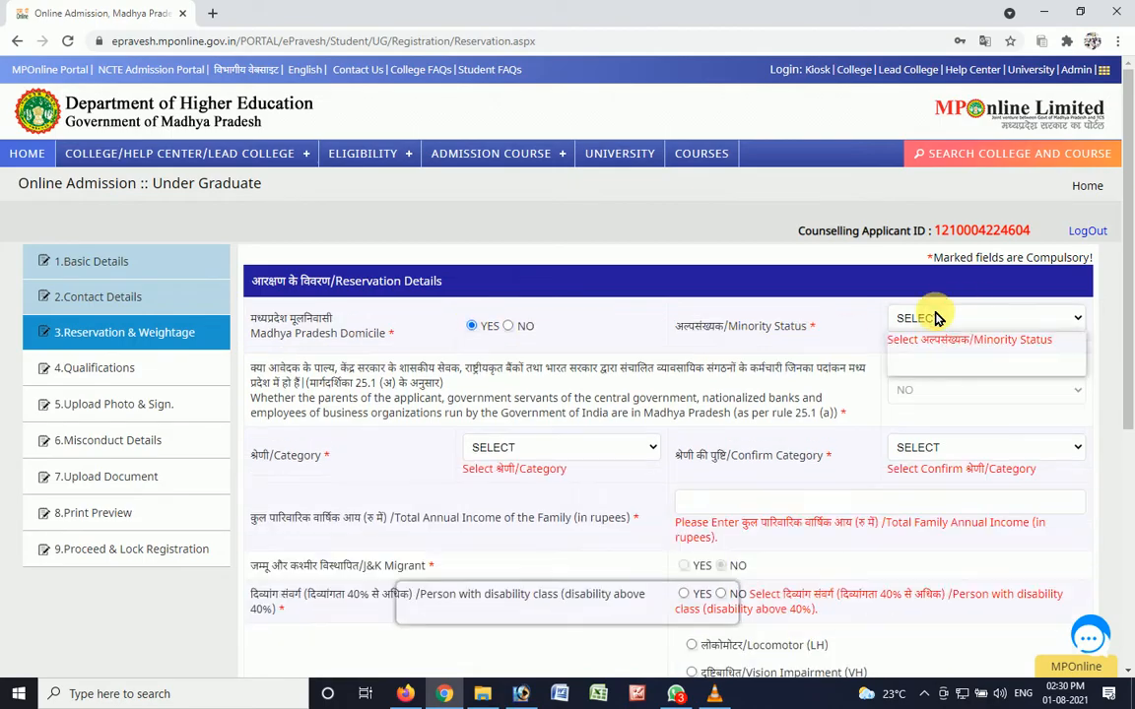
pyautogui.click(934, 369)
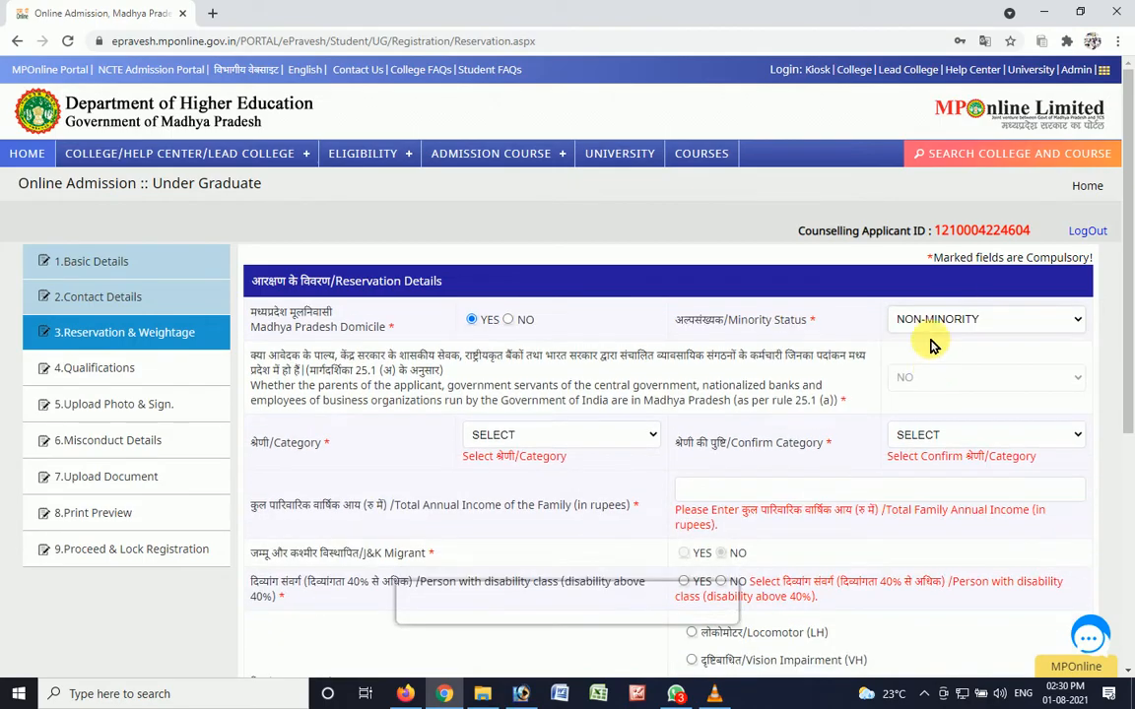
pyautogui.click(936, 331)
pyautogui.click(931, 330)
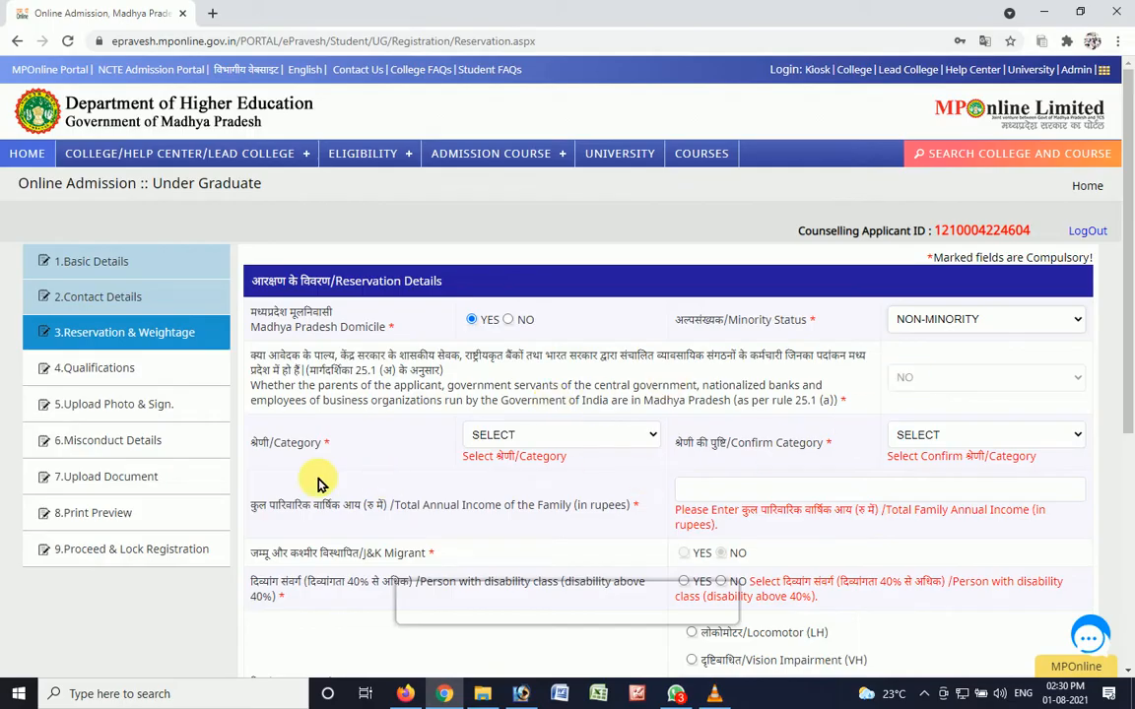
# - Set both the category and the confirm category to OBC in the reservation details
pyautogui.click(514, 438)
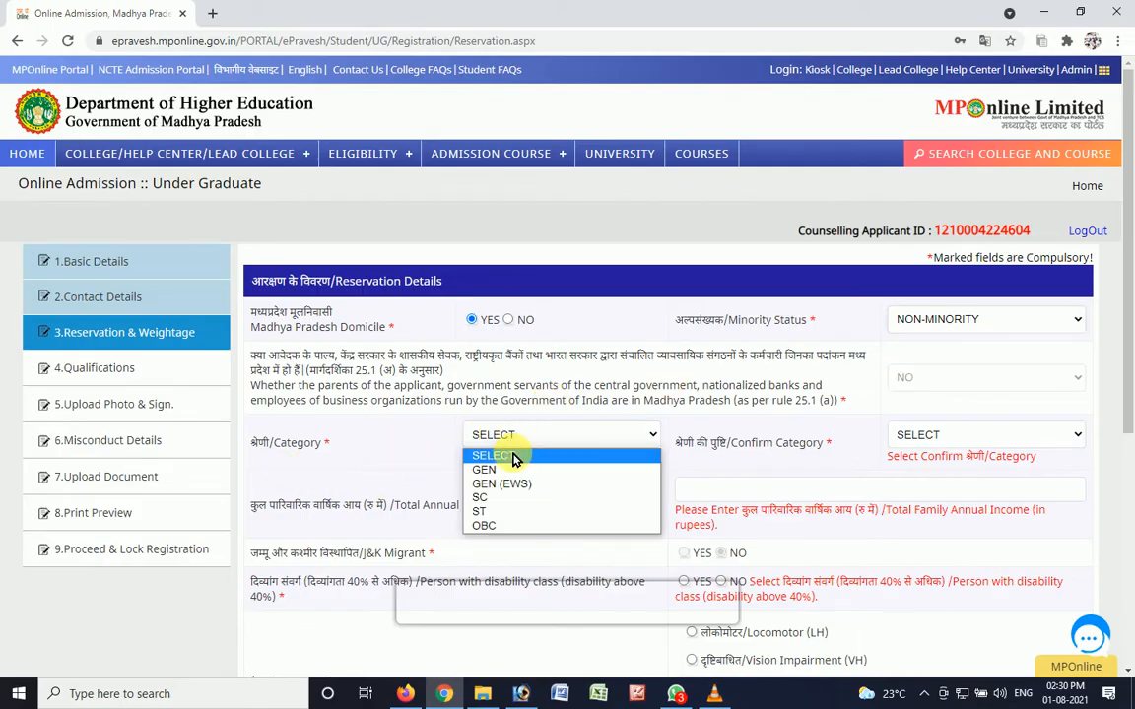
pyautogui.click(519, 526)
pyautogui.click(942, 435)
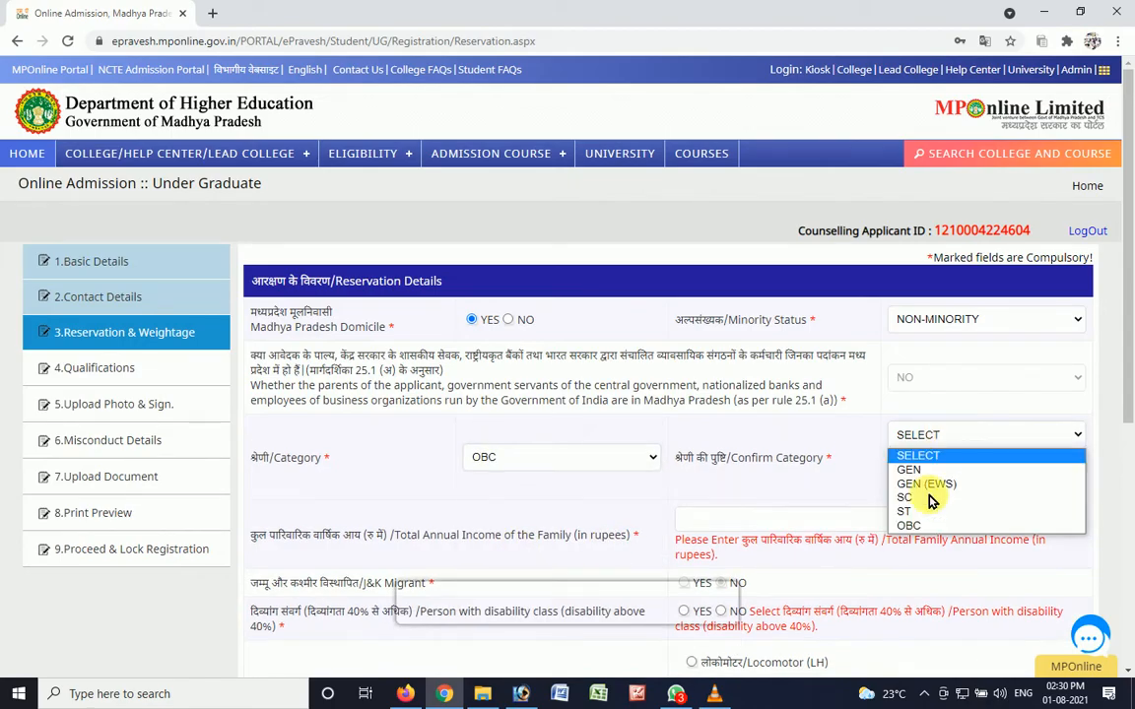
pyautogui.click(922, 532)
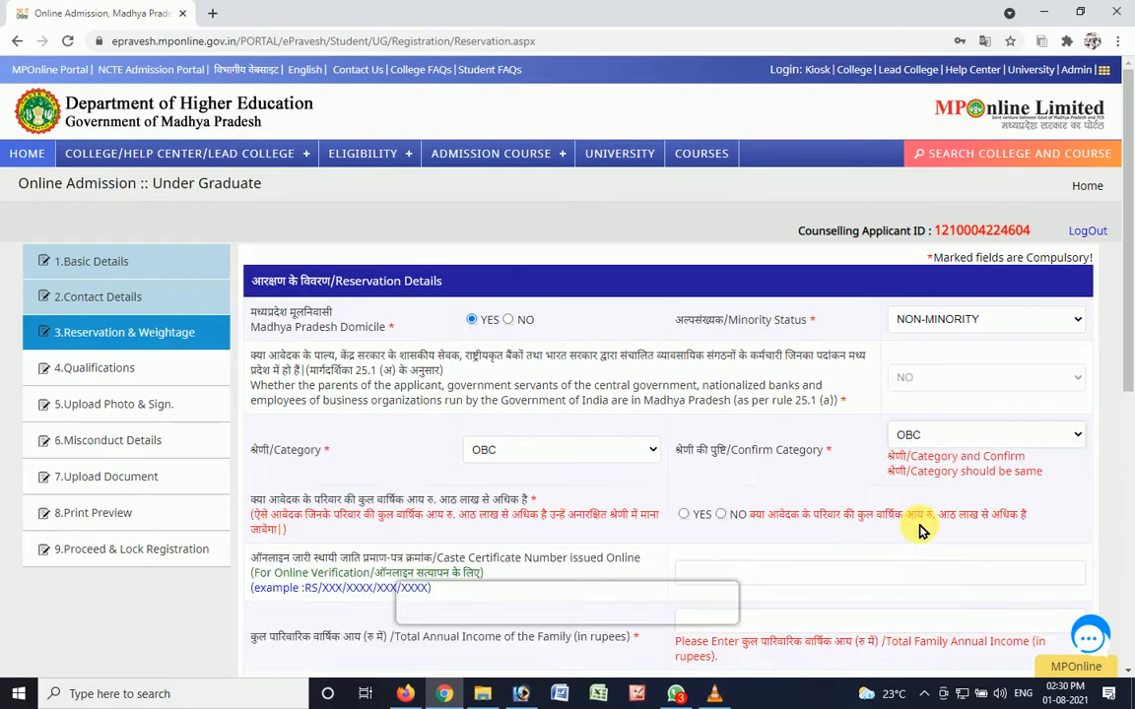
pyautogui.click(824, 494)
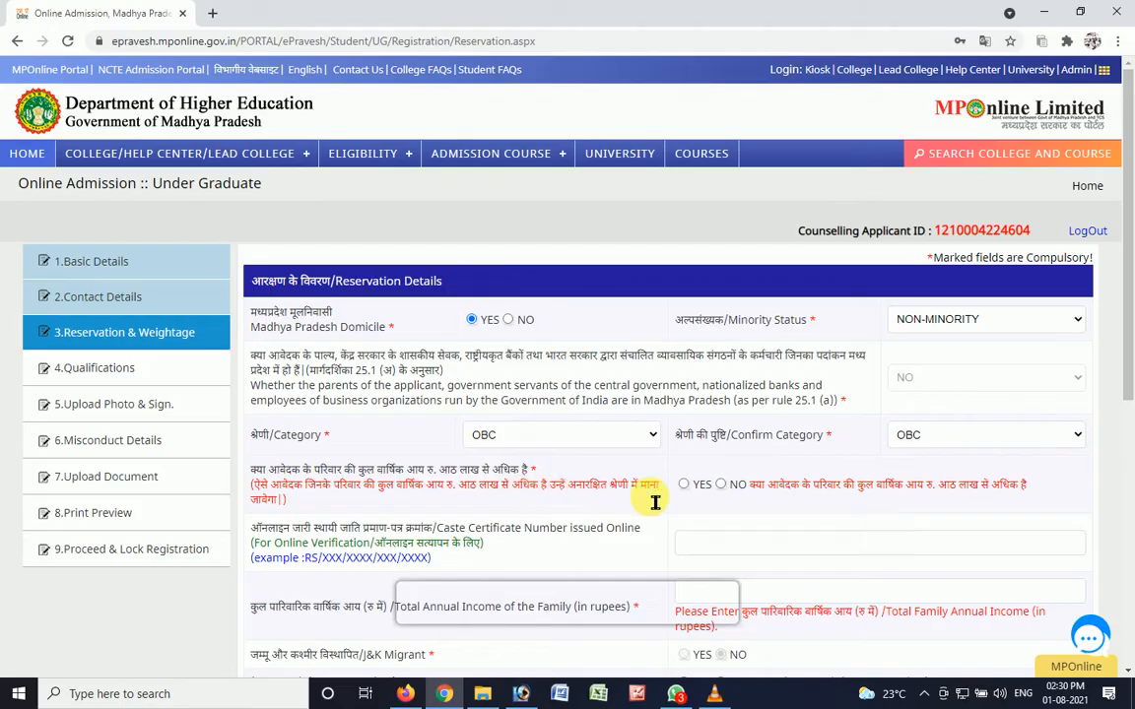
# - Answer NO to family income above eight lakh rupees and enter the candidate's online caste certificate number
pyautogui.click(722, 485)
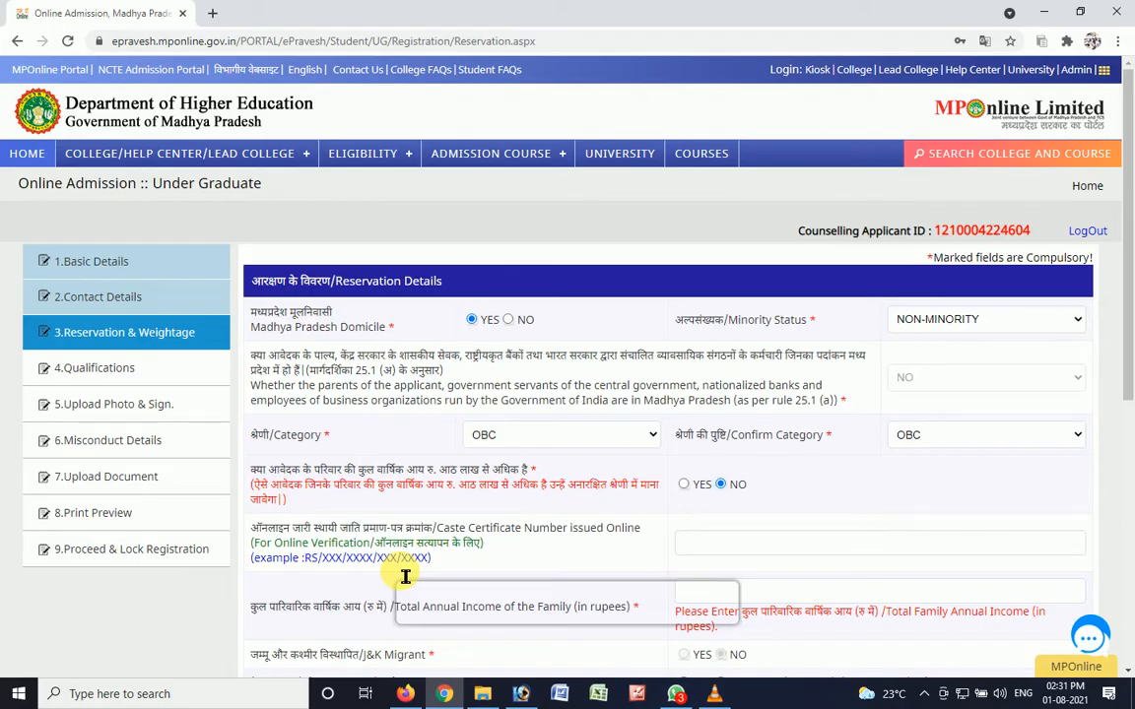
pyautogui.click(711, 550)
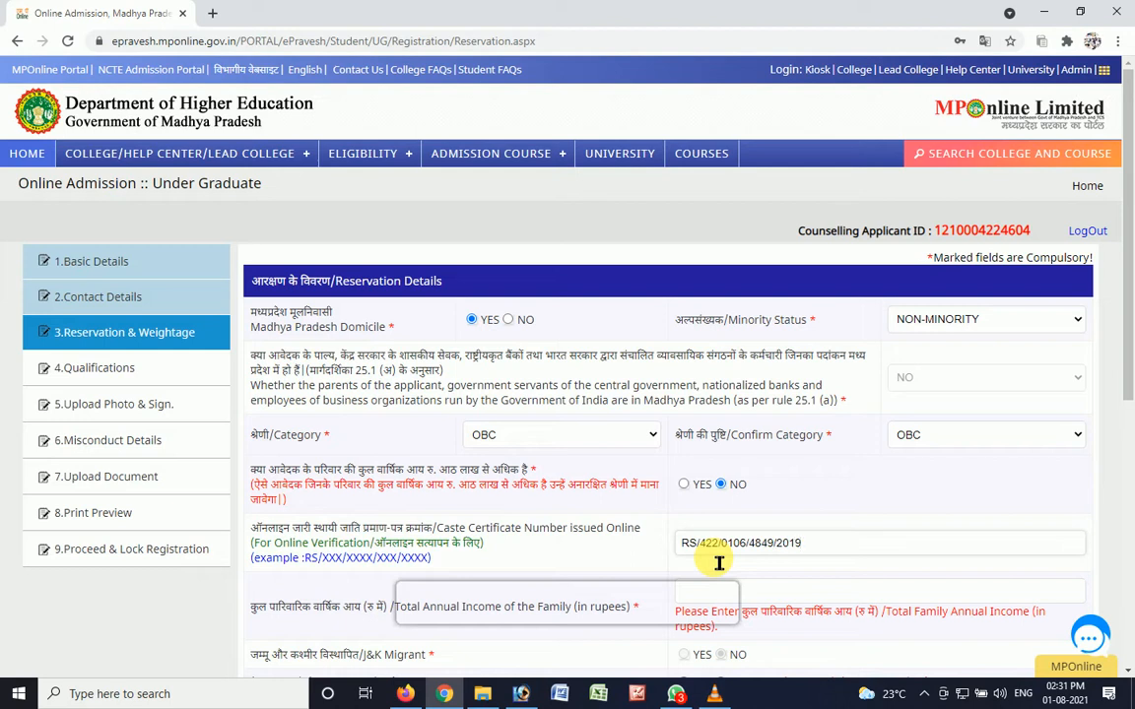
# - Set the total annual income of the family to 50000 rupees
pyautogui.moveTo(1130, 376); pyautogui.dragTo(1130, 437)
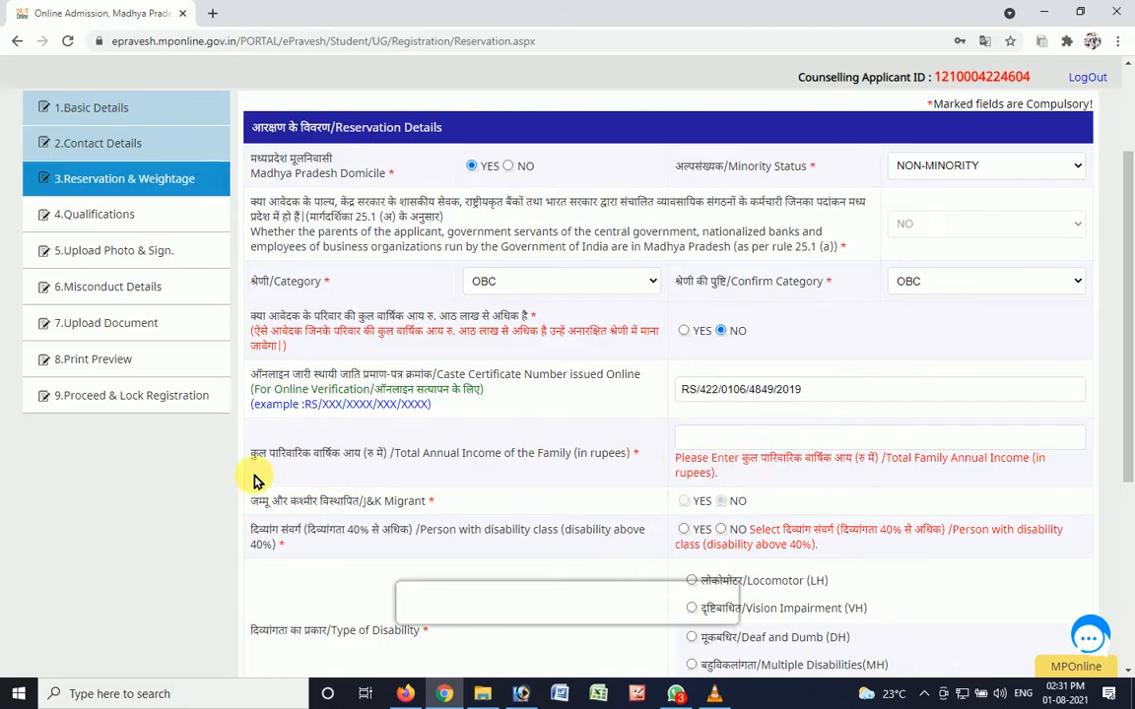
pyautogui.click(756, 445)
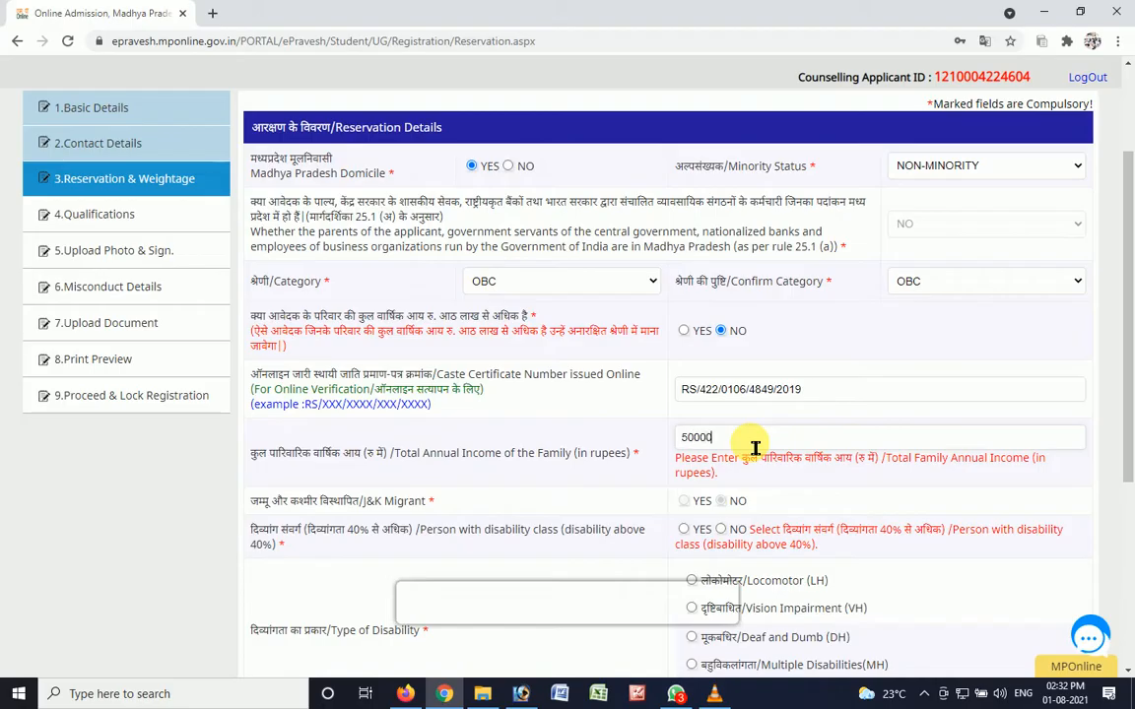
pyautogui.click(340, 524)
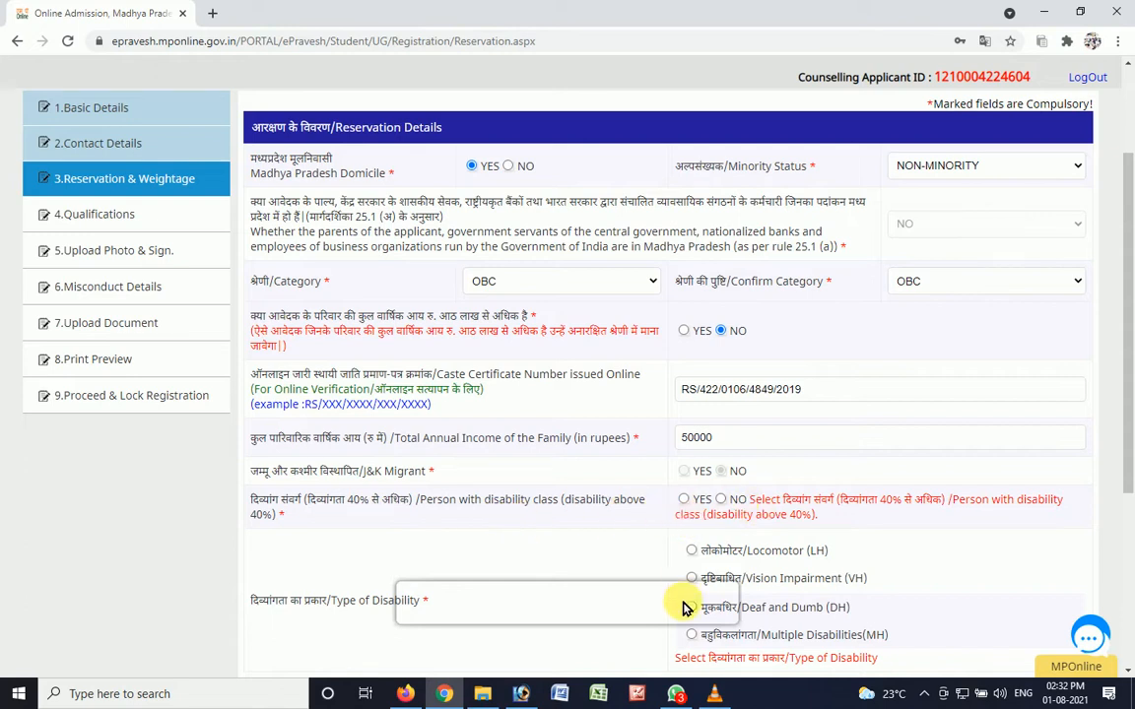
# - Answer NO to the person with disability question and set the class to NONE in the reservation details
pyautogui.scroll(-3, 1128, 340)
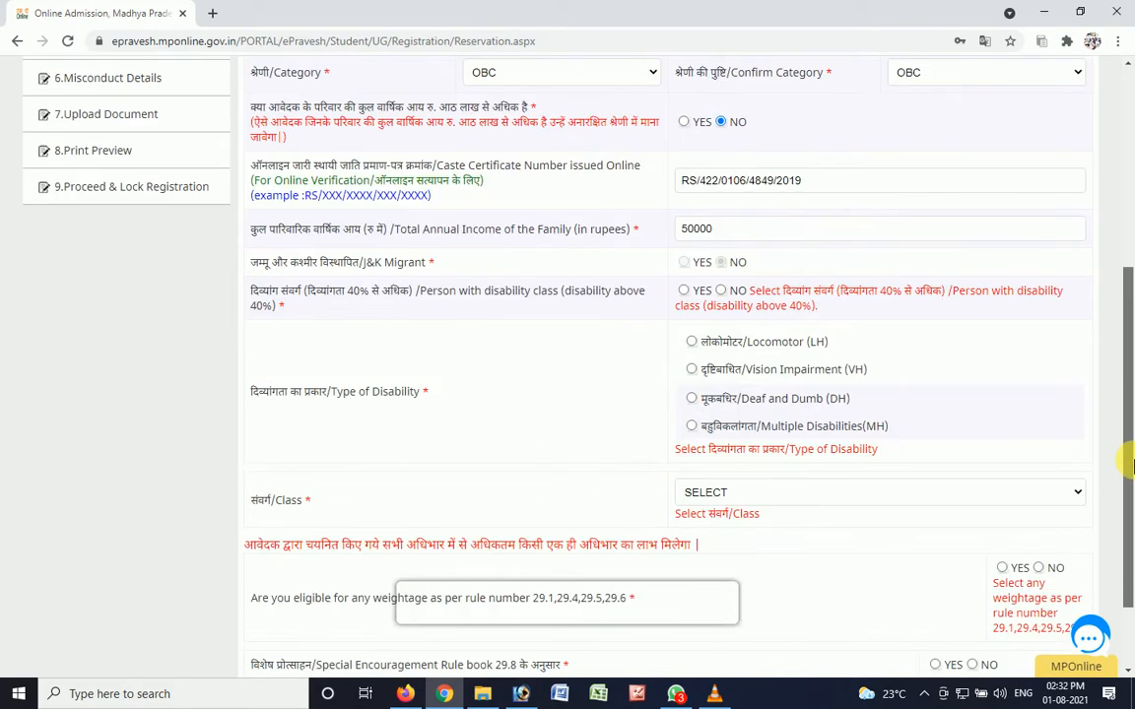
pyautogui.click(722, 291)
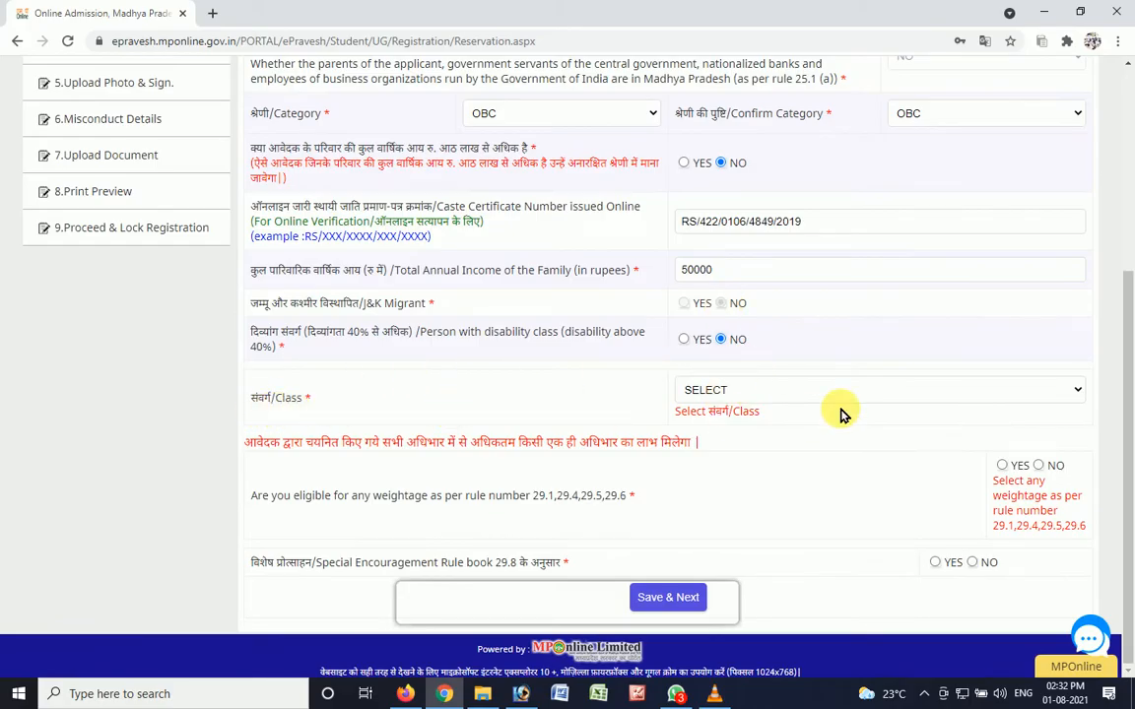
pyautogui.click(761, 392)
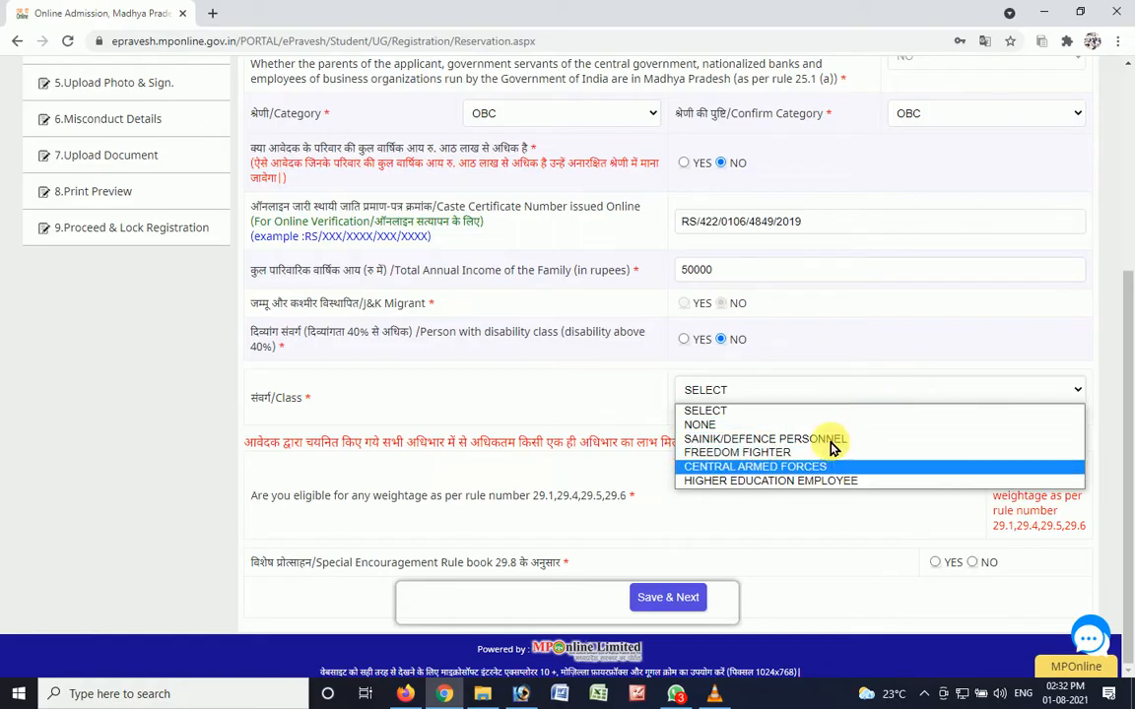
pyautogui.click(775, 427)
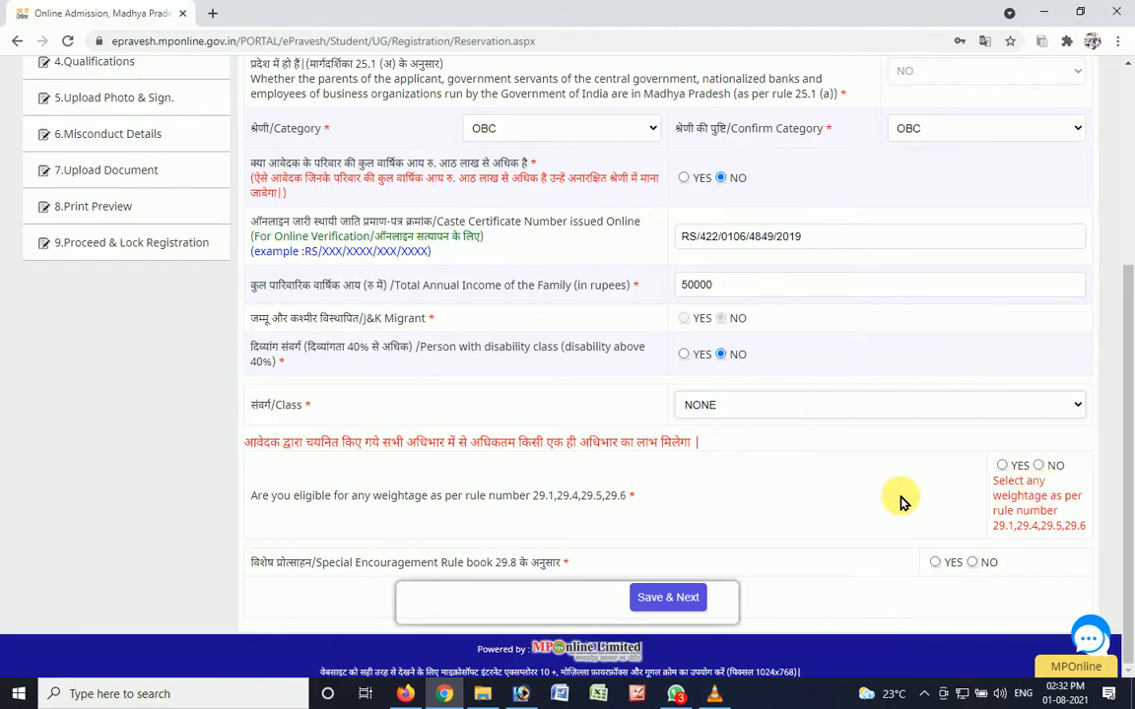
# - Answer NO to weightage eligibility and to special encouragement under rule 29.8, and save the reservation details
pyautogui.click(1042, 467)
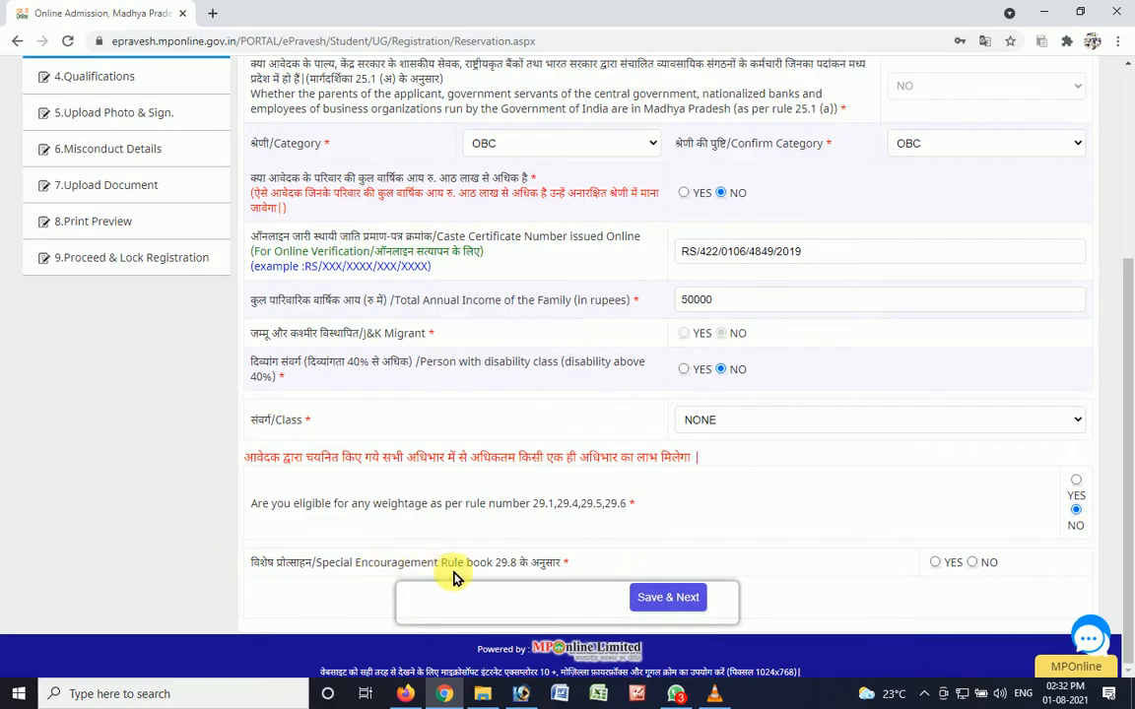
pyautogui.click(972, 563)
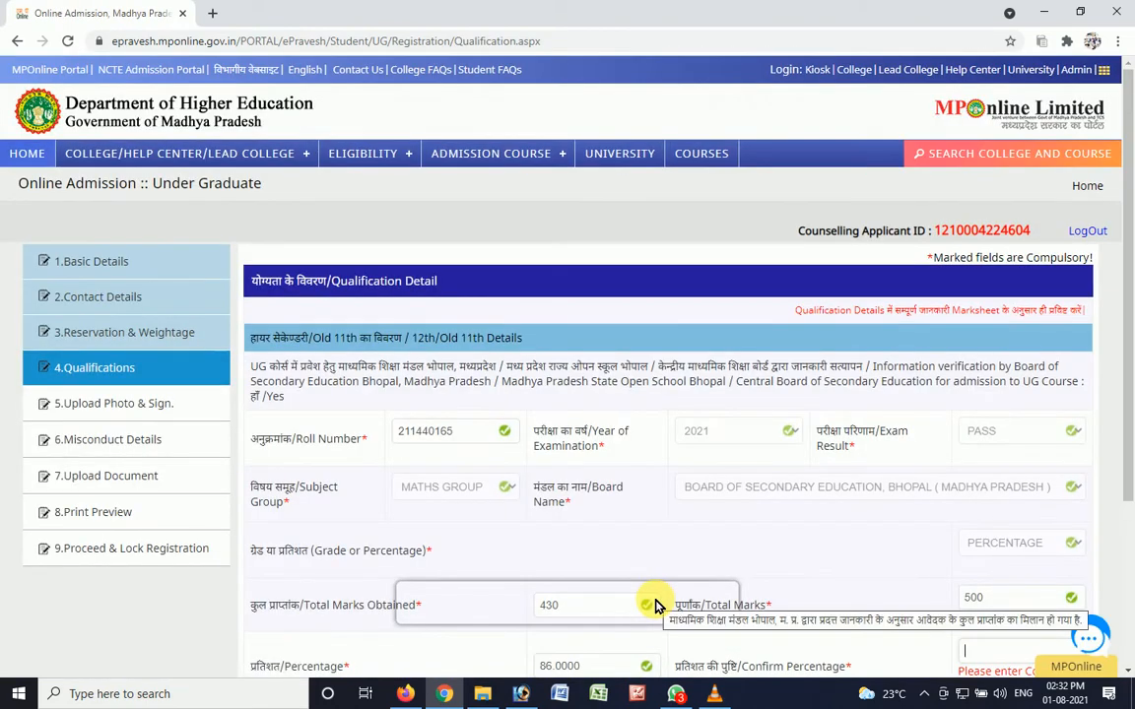
# - Enter 86.0000 as the confirm percentage in the 12th qualification details
pyautogui.moveTo(1129, 247); pyautogui.dragTo(1133, 332)
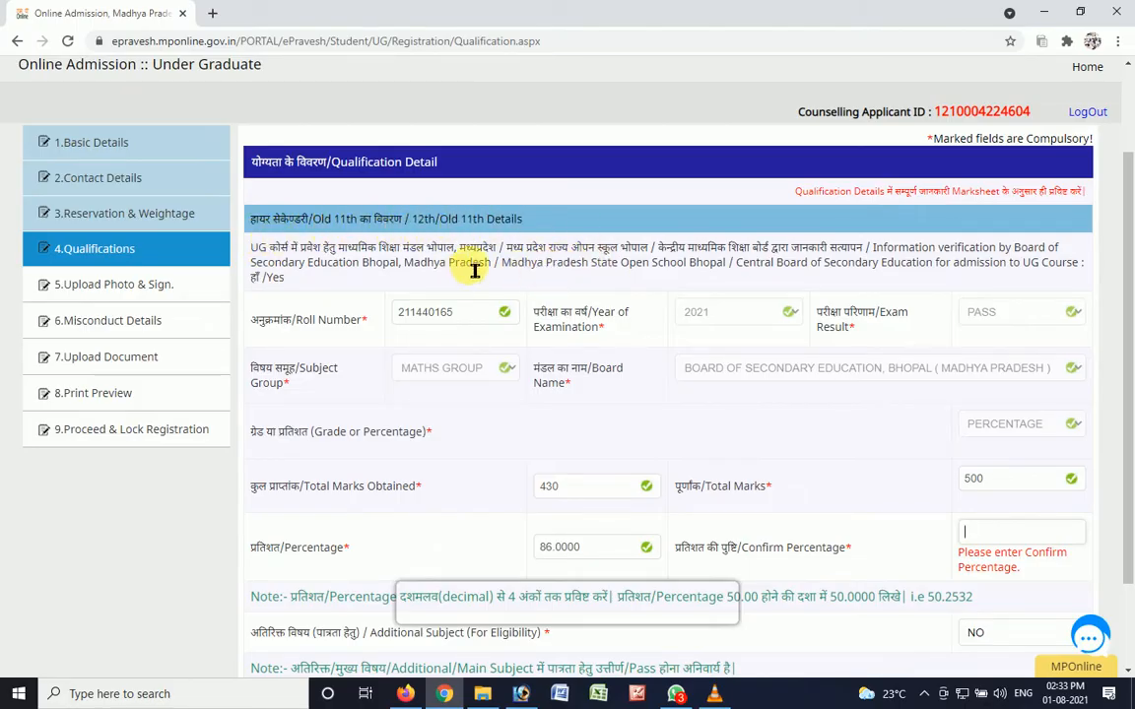
pyautogui.moveTo(1129, 281)
pyautogui.mouseDown()
pyautogui.moveTo(1131, 314)
pyautogui.moveTo(1133, 306)
pyautogui.mouseUp()
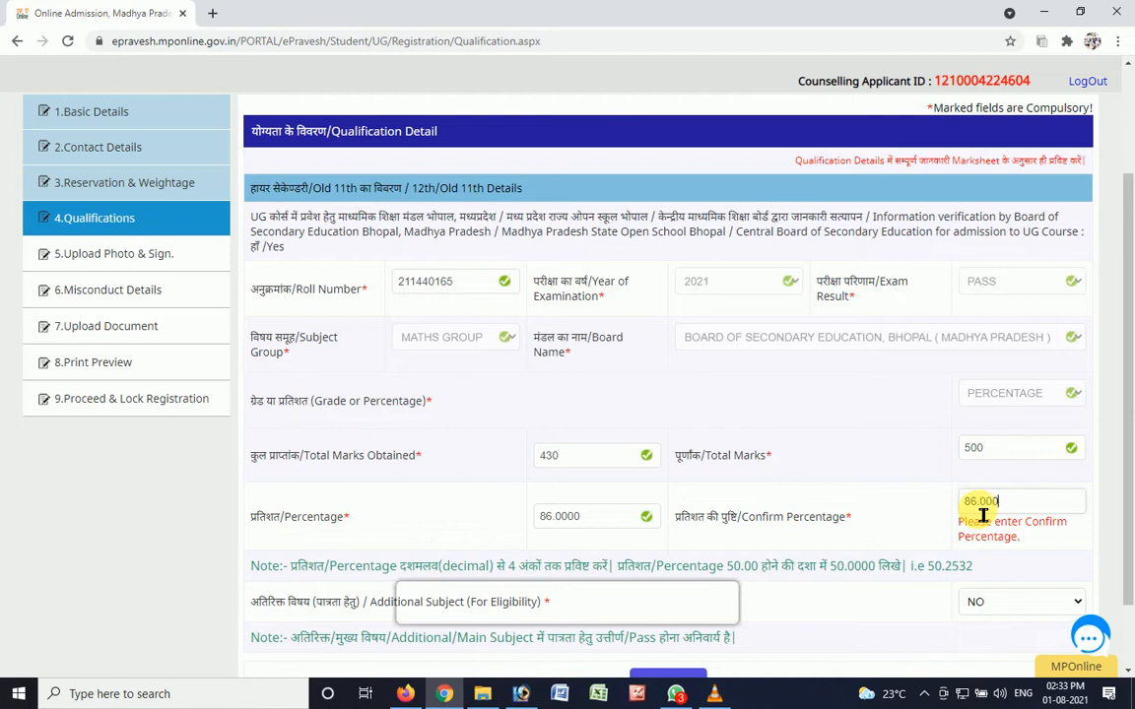
pyautogui.press('Tab')
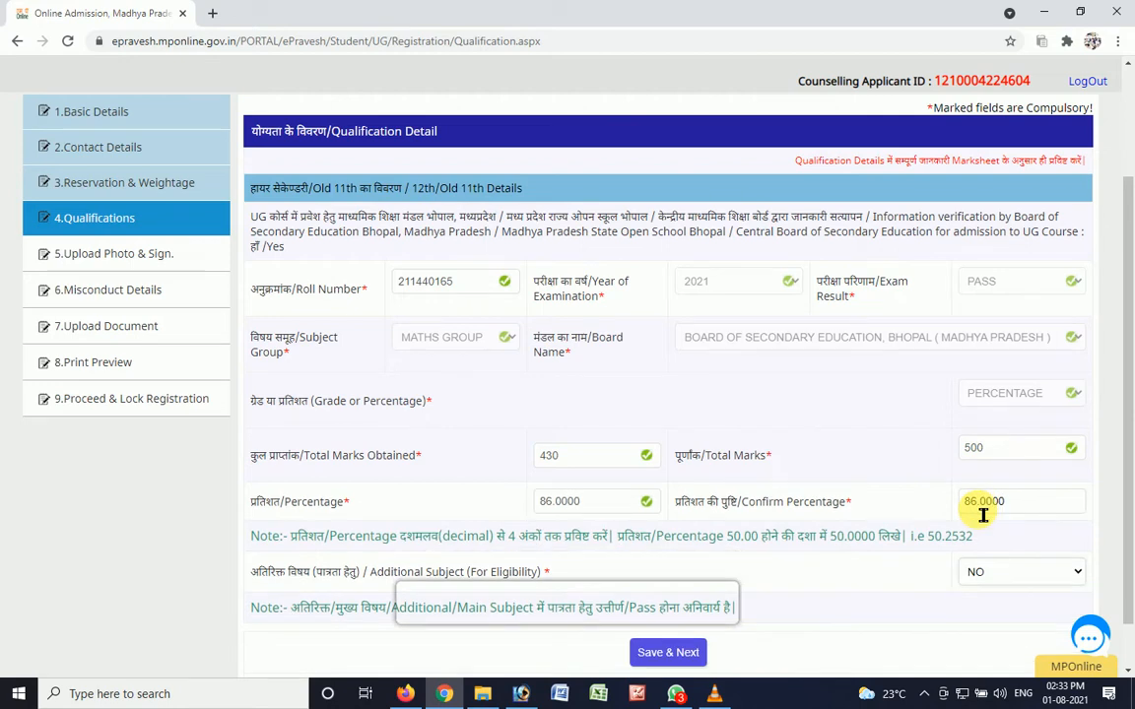
# - Keep the additional subject for eligibility at NO and save the qualification details
pyautogui.scroll(-2, 1089, 517)
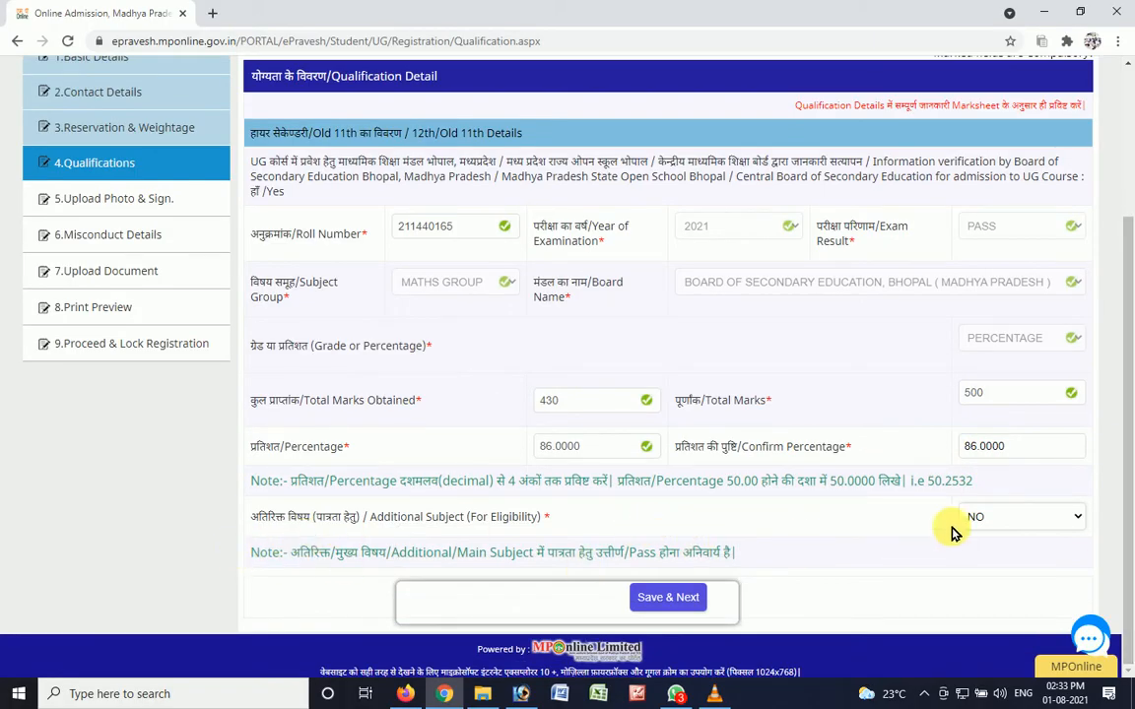
pyautogui.click(990, 507)
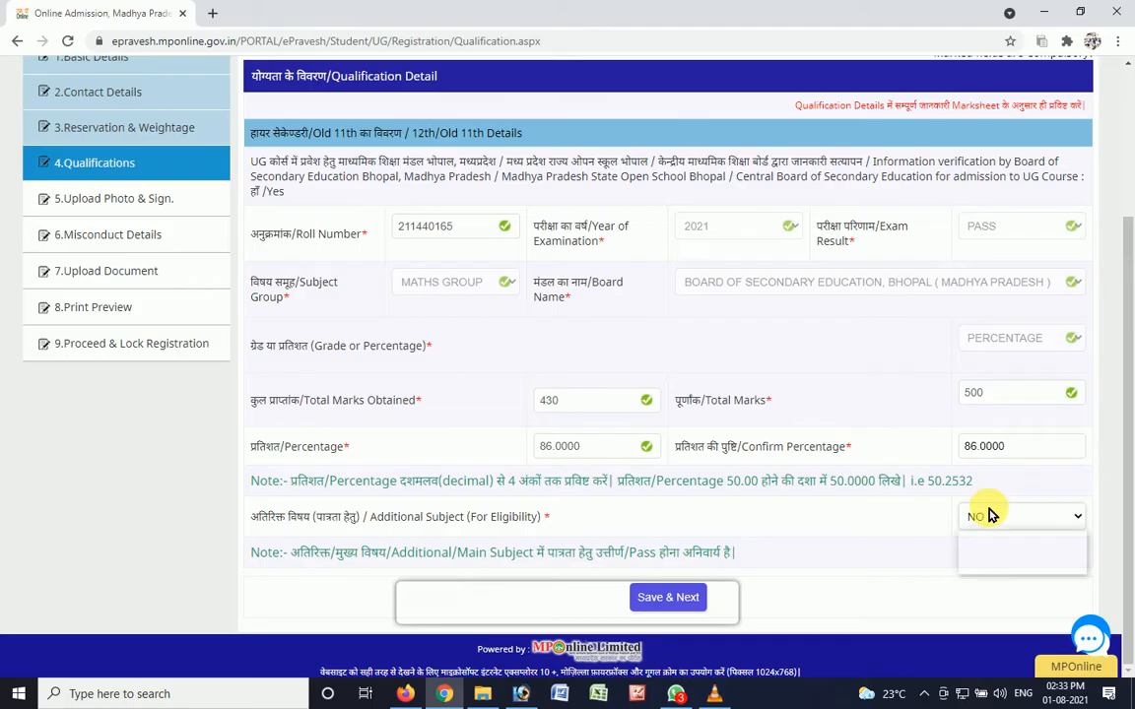
pyautogui.click(990, 511)
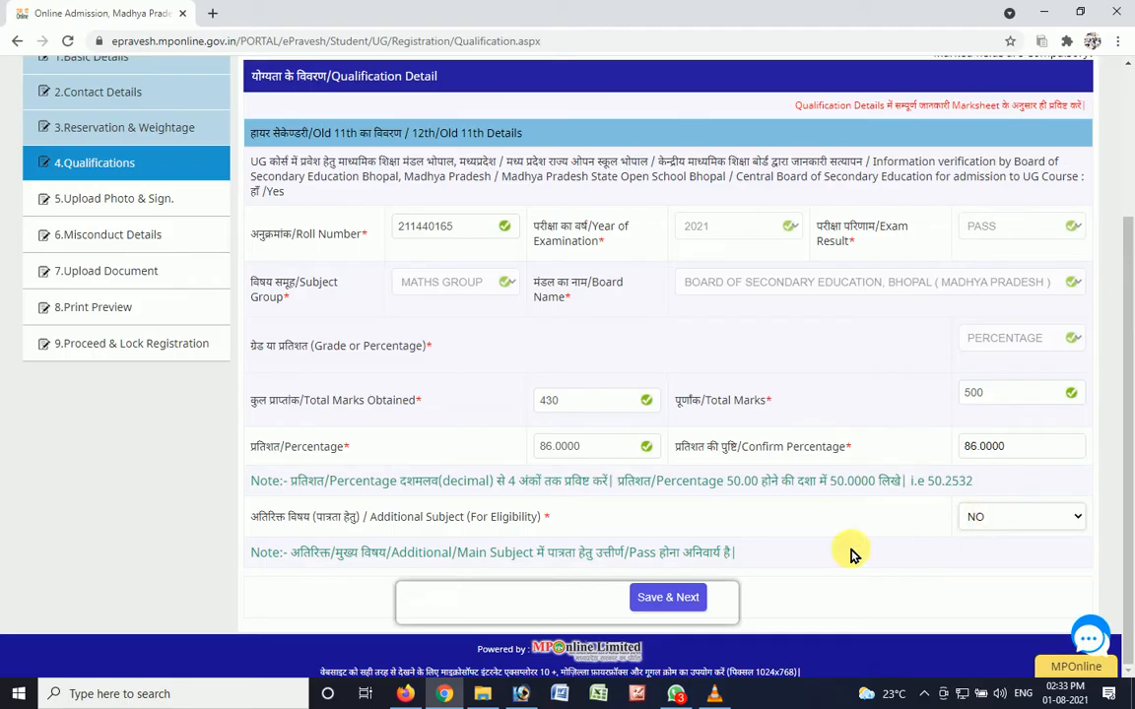
pyautogui.click(651, 592)
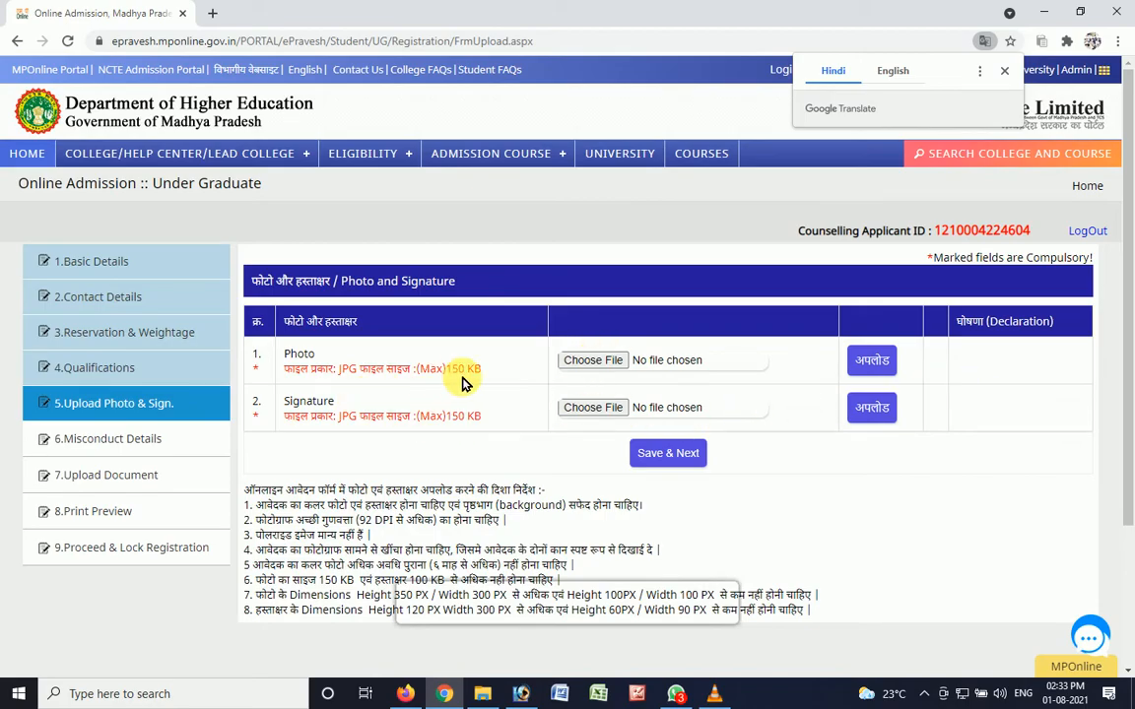
# - Choose 01.jpg as the applicant's photo and upload it
pyautogui.click(581, 366)
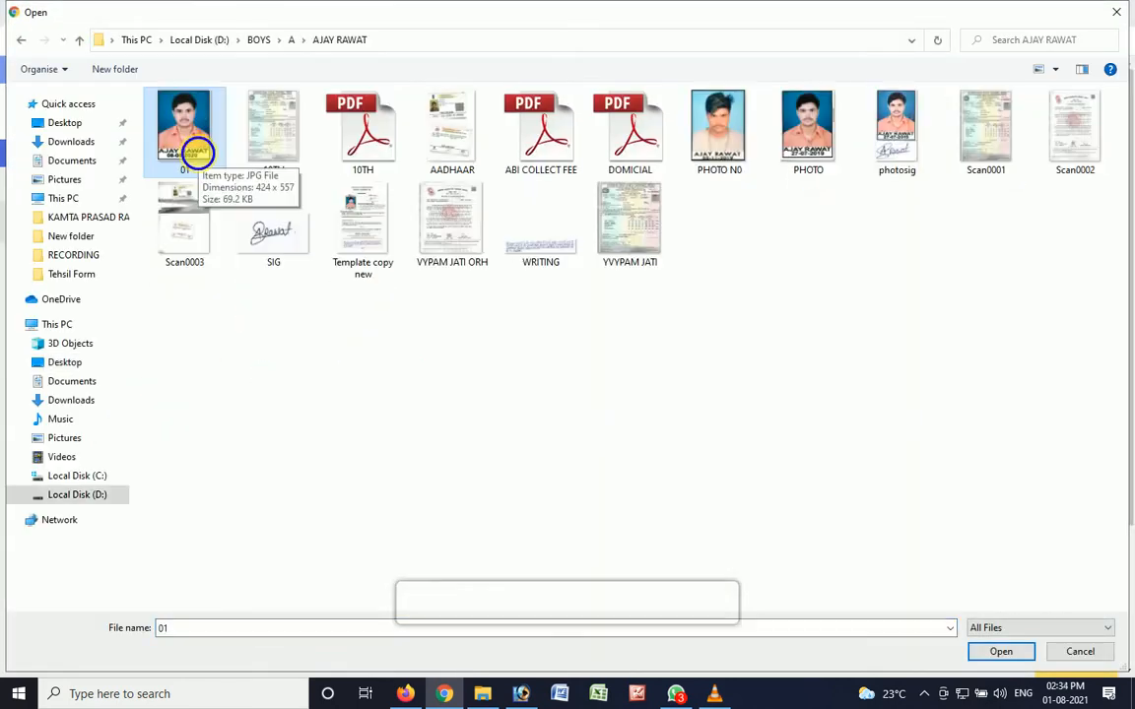
pyautogui.click(195, 158)
pyautogui.doubleClick(195, 158)
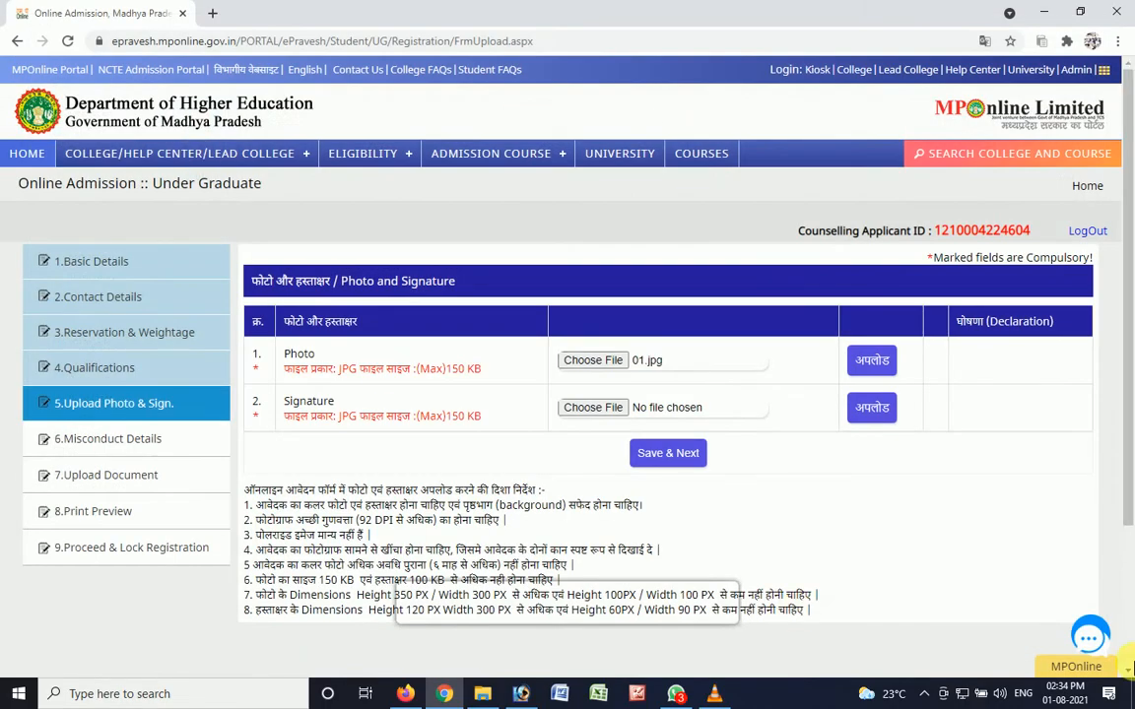
pyautogui.click(883, 365)
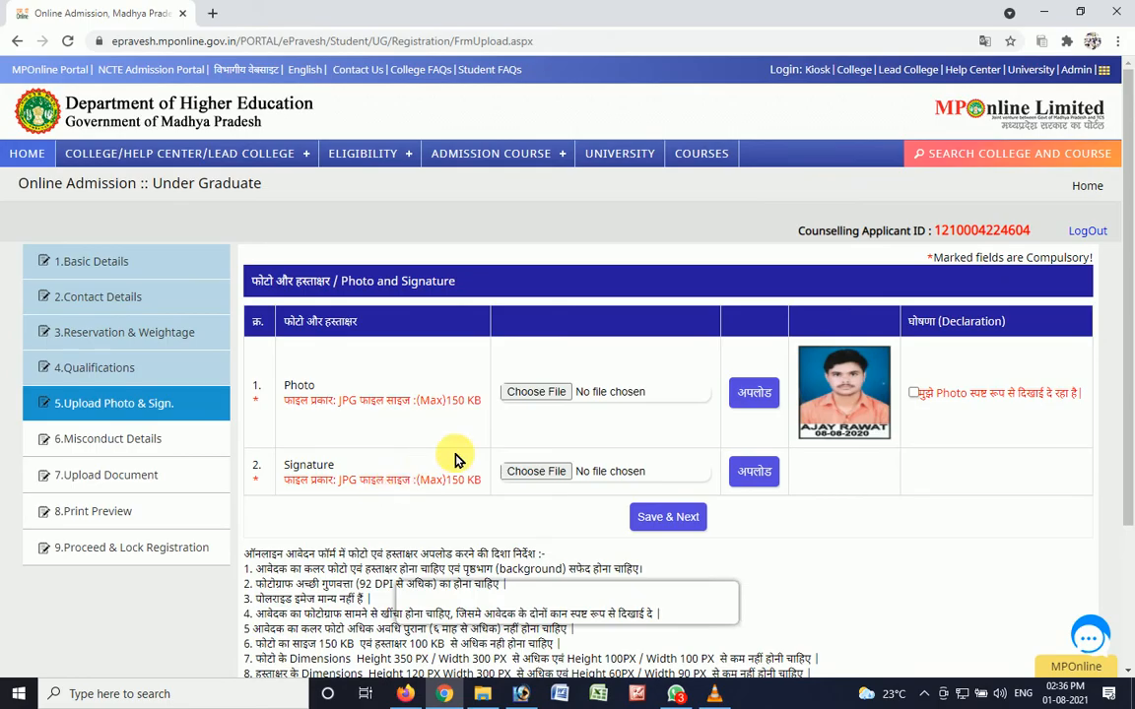
# - Try to upload the SIG image as the applicant's signature
pyautogui.click(554, 472)
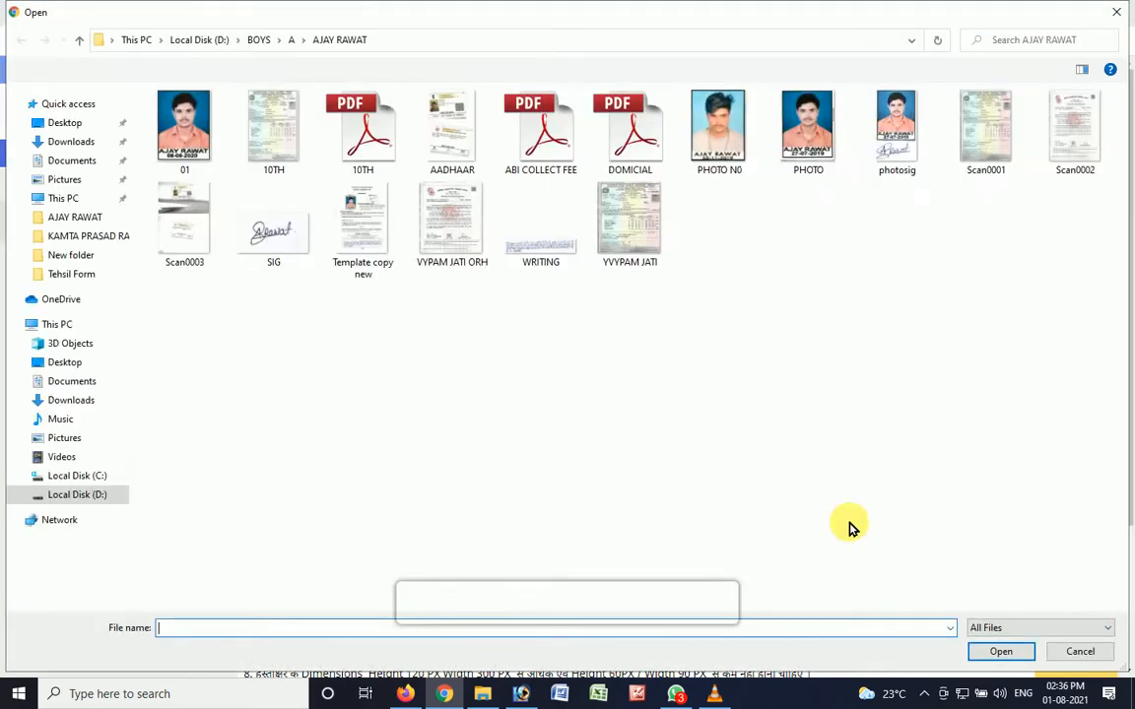
pyautogui.doubleClick(264, 236)
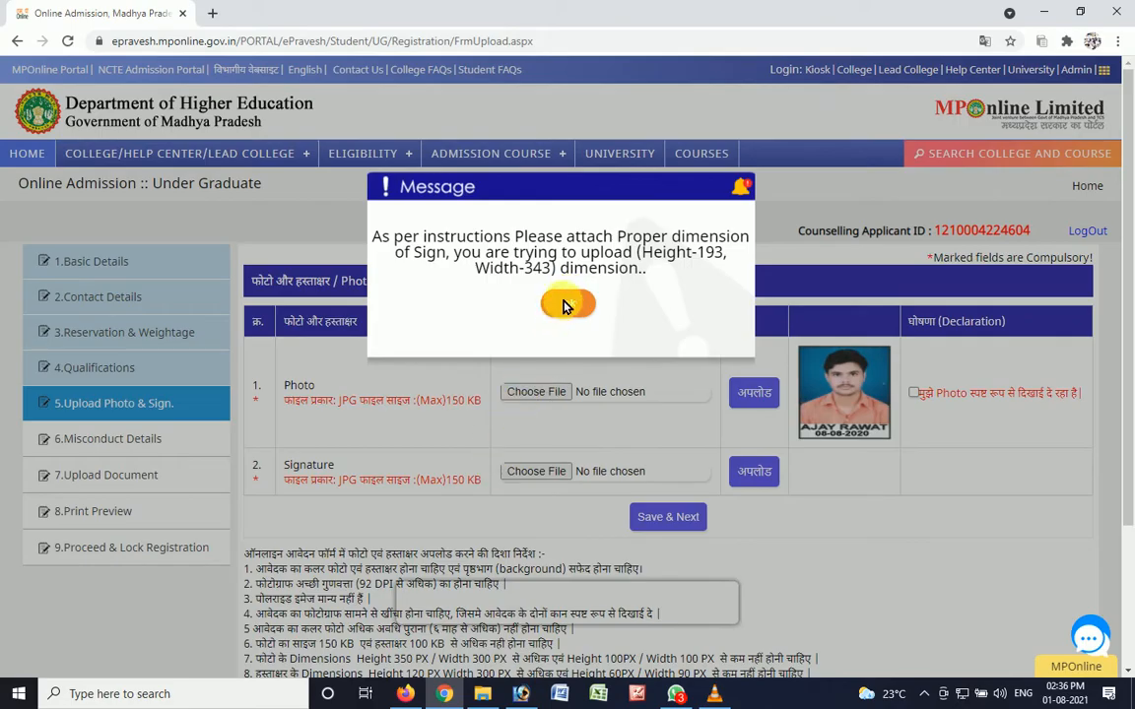
pyautogui.click(565, 306)
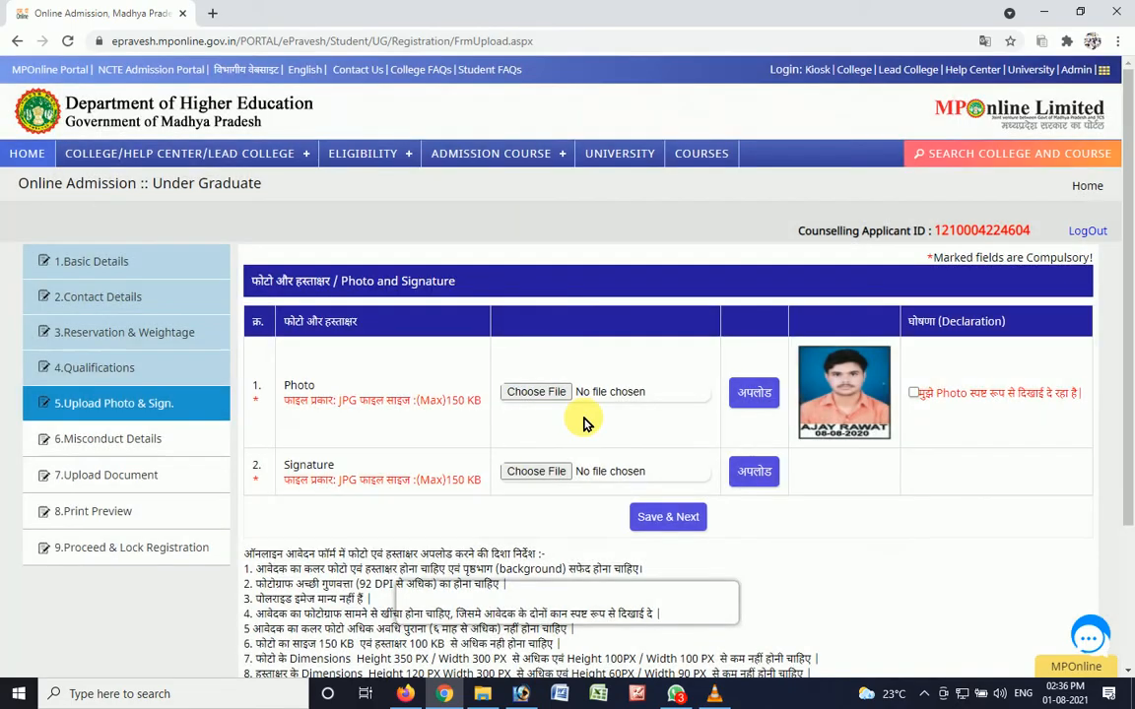
# - Open the SIG image in Microsoft Office Picture Manager from the signature's file chooser and check its pixel dimensions
pyautogui.click(532, 473)
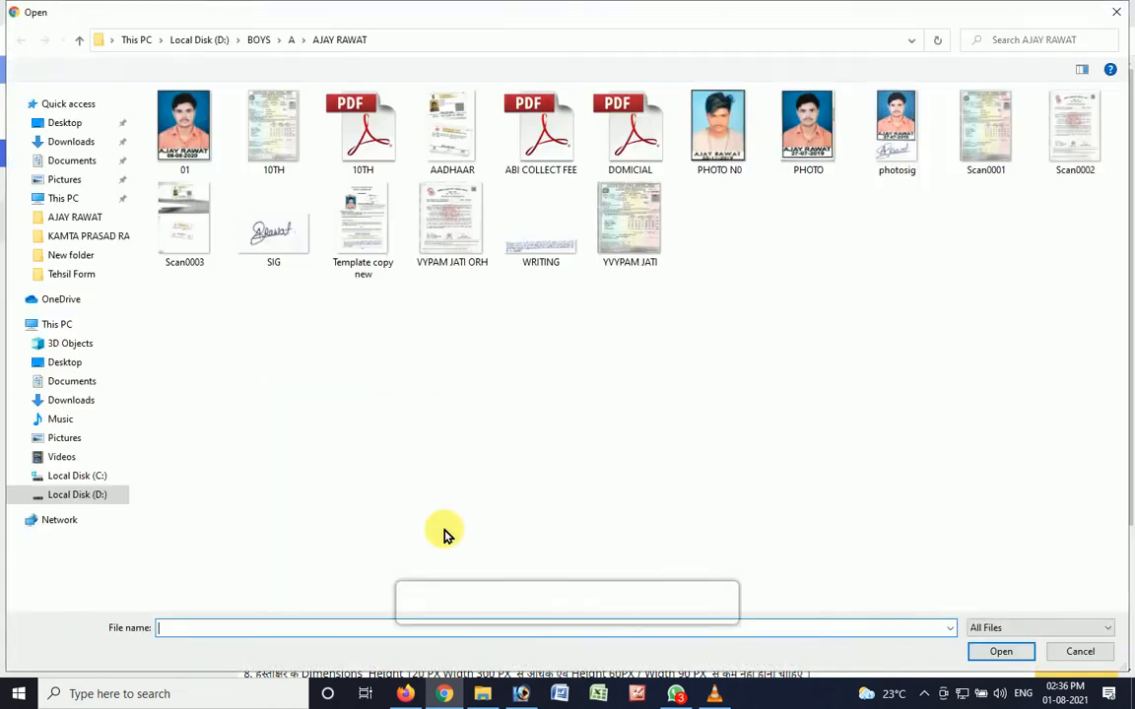
pyautogui.click(290, 234)
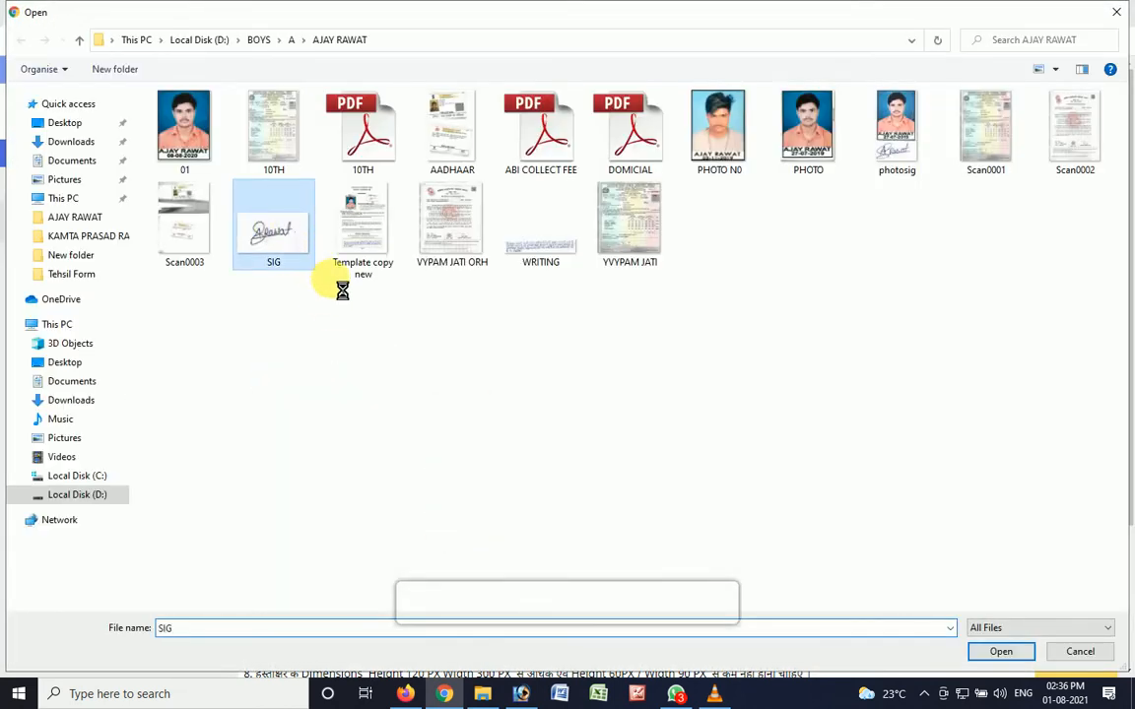
pyautogui.rightClick(275, 229)
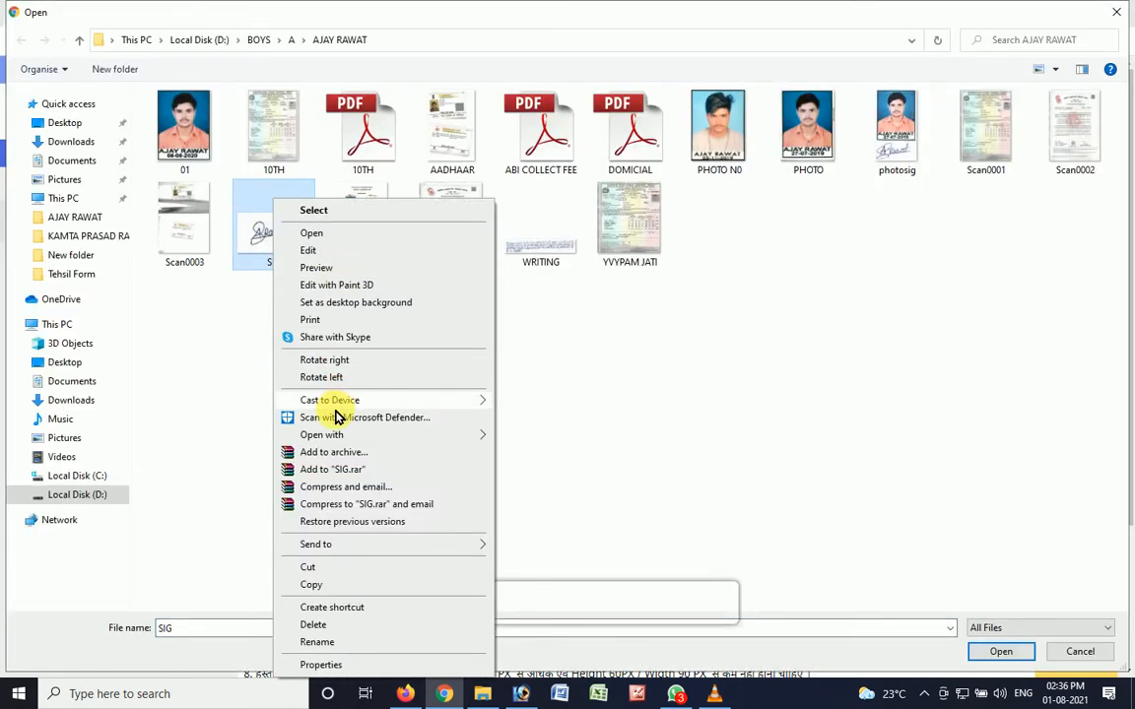
pyautogui.moveTo(335, 435)
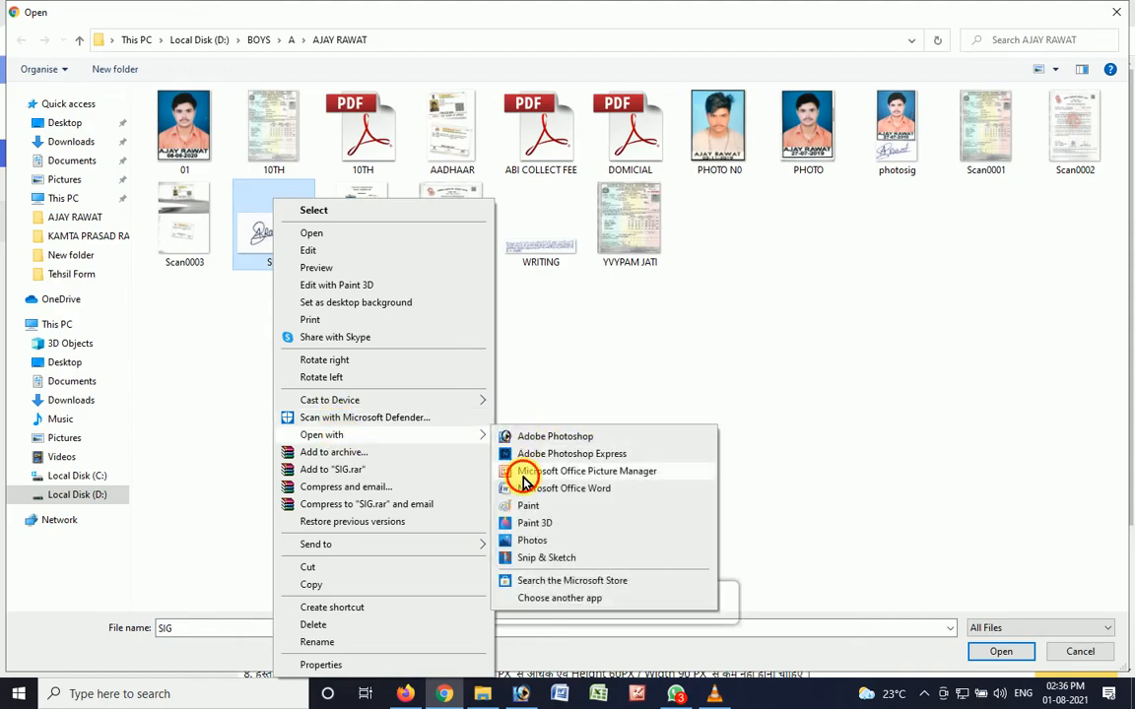
pyautogui.click(524, 471)
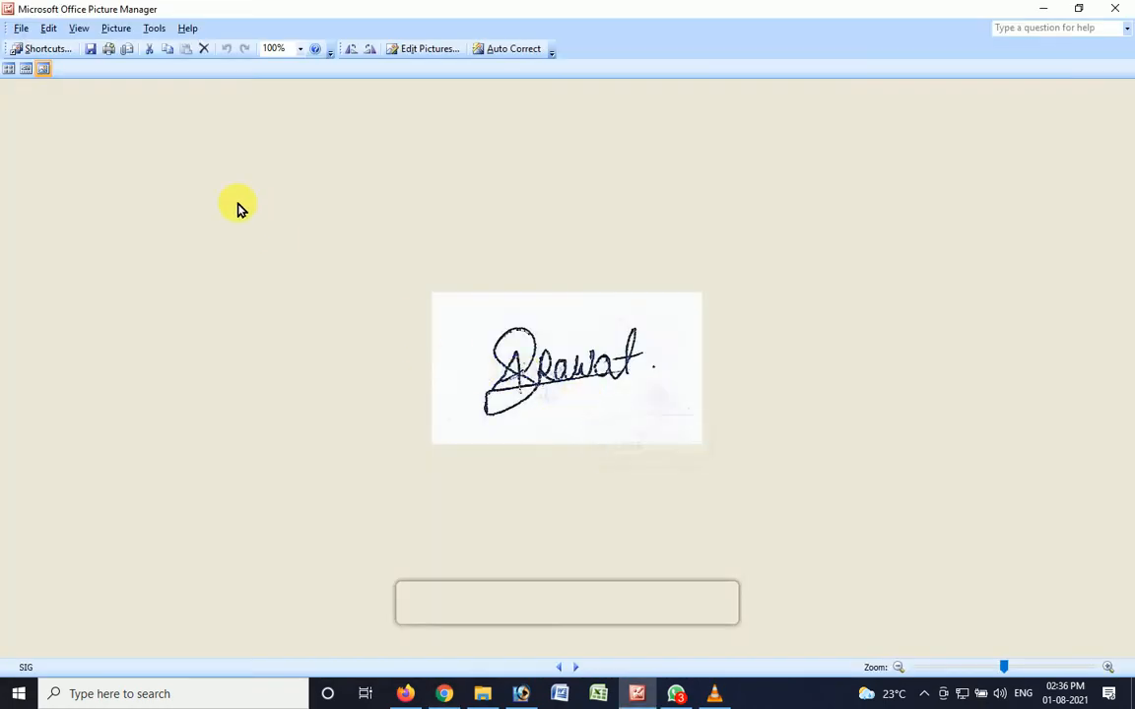
pyautogui.moveTo(608, 386)
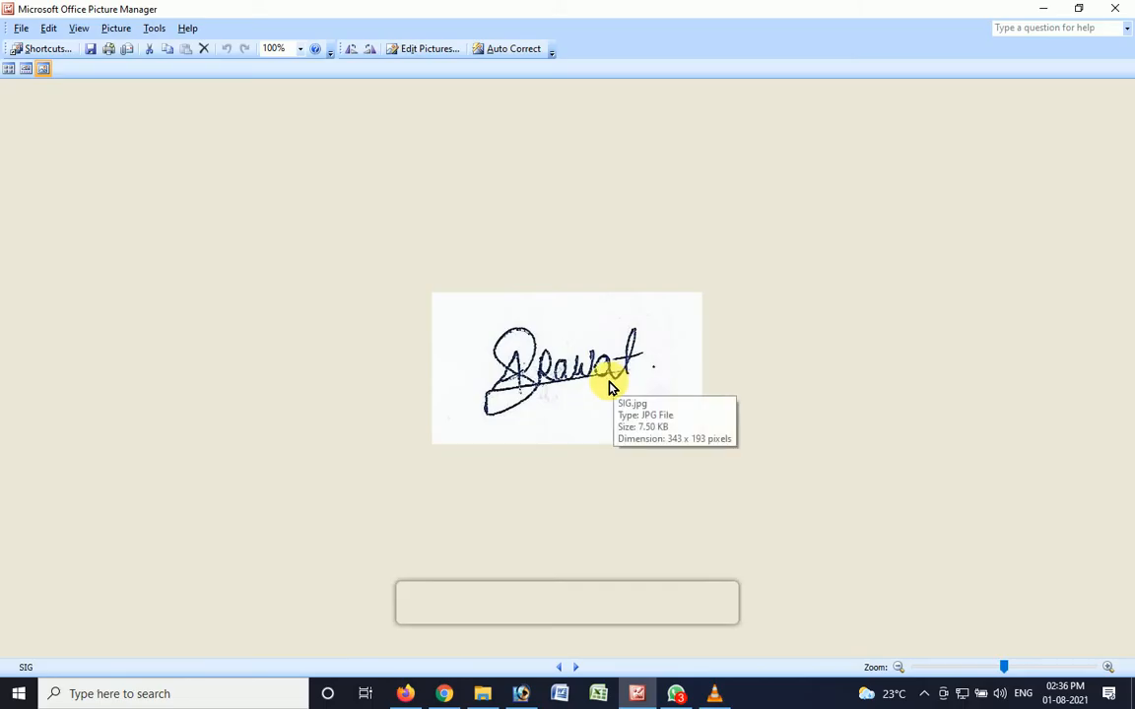
# - Resize the signature picture to 200% of its original width and height
pyautogui.click(433, 48)
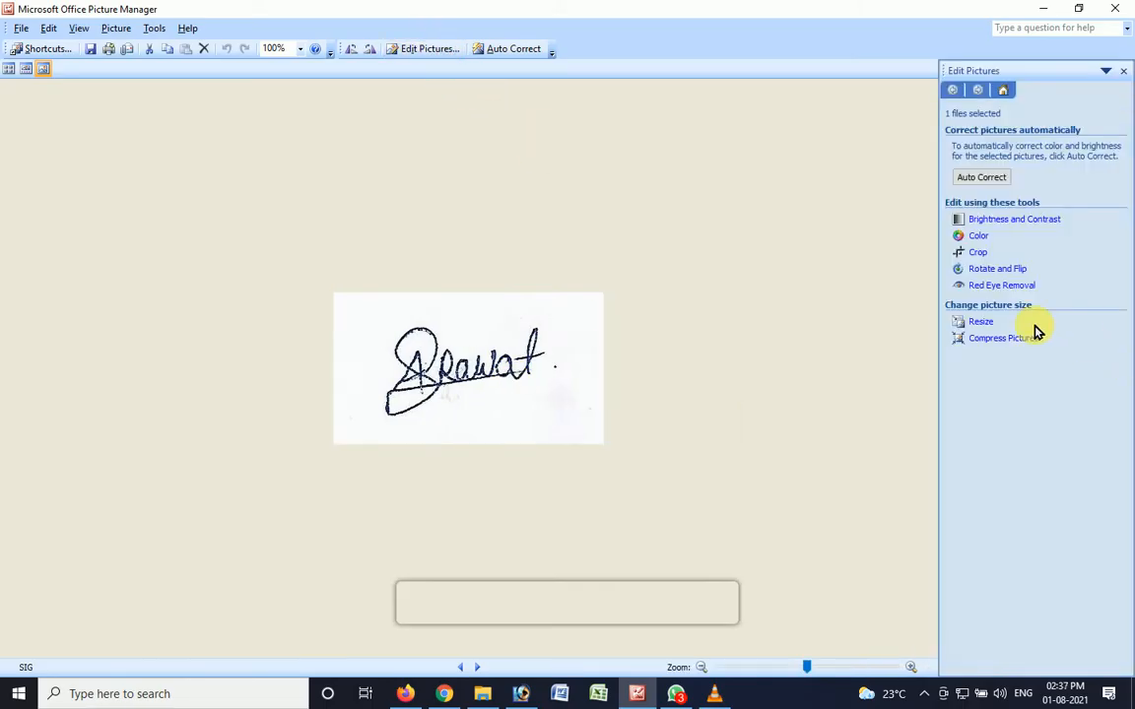
pyautogui.click(981, 321)
pyautogui.click(984, 259)
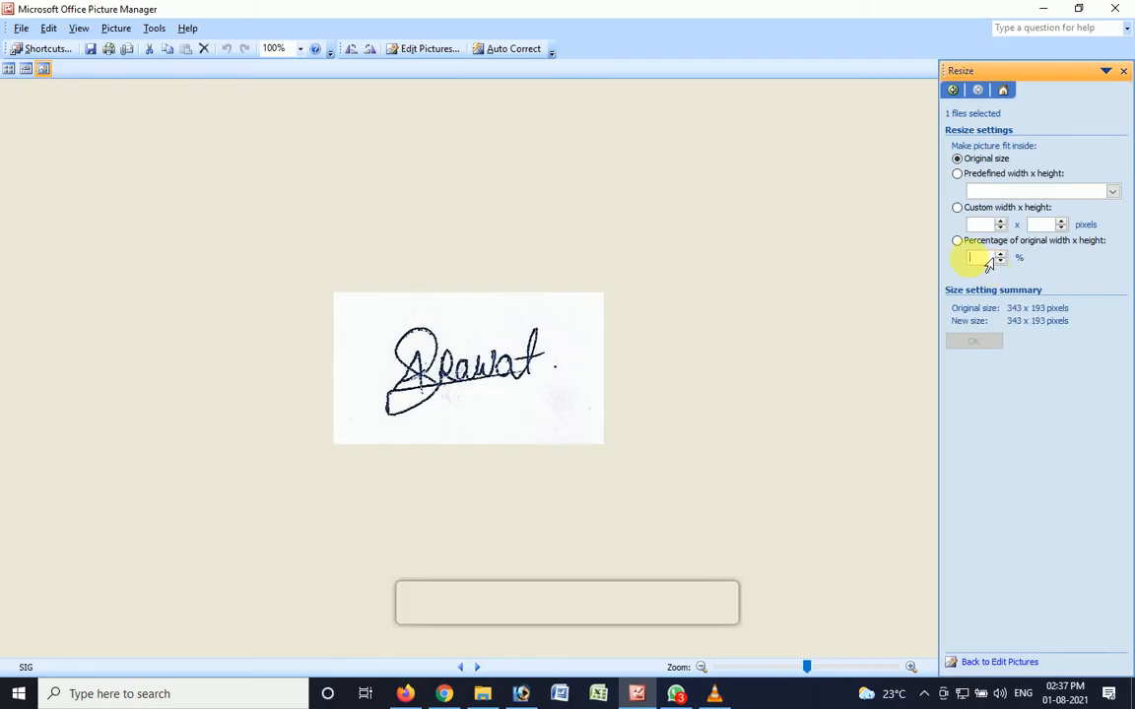
pyautogui.write('1')
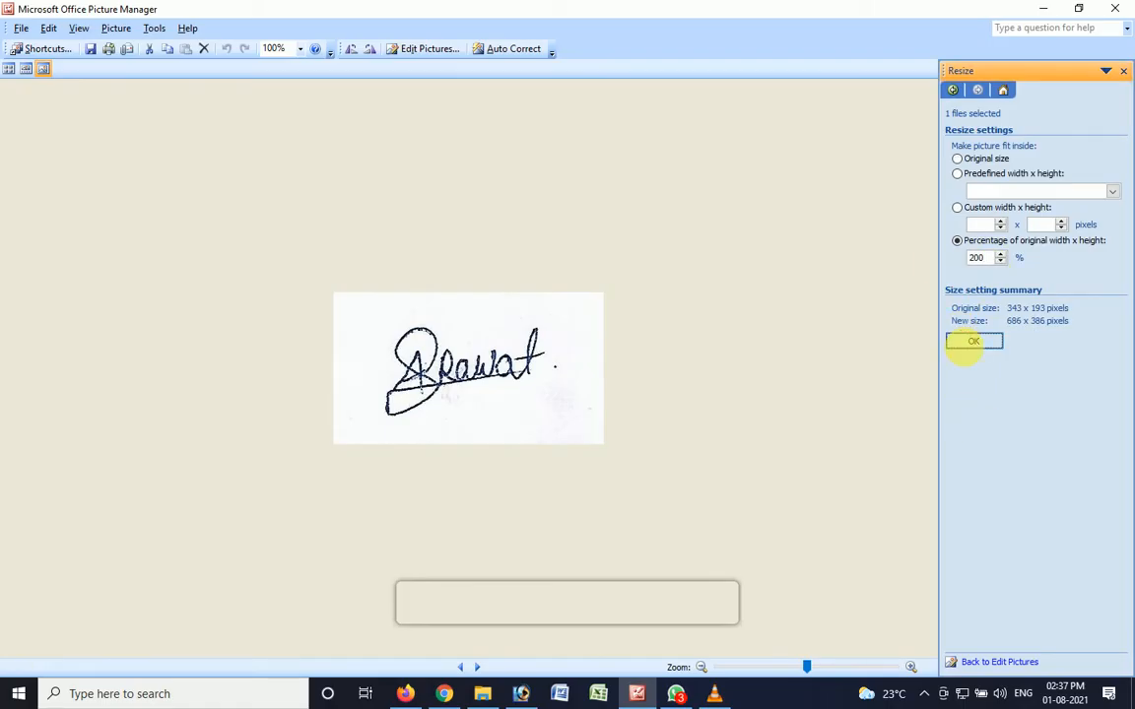
pyautogui.click(974, 341)
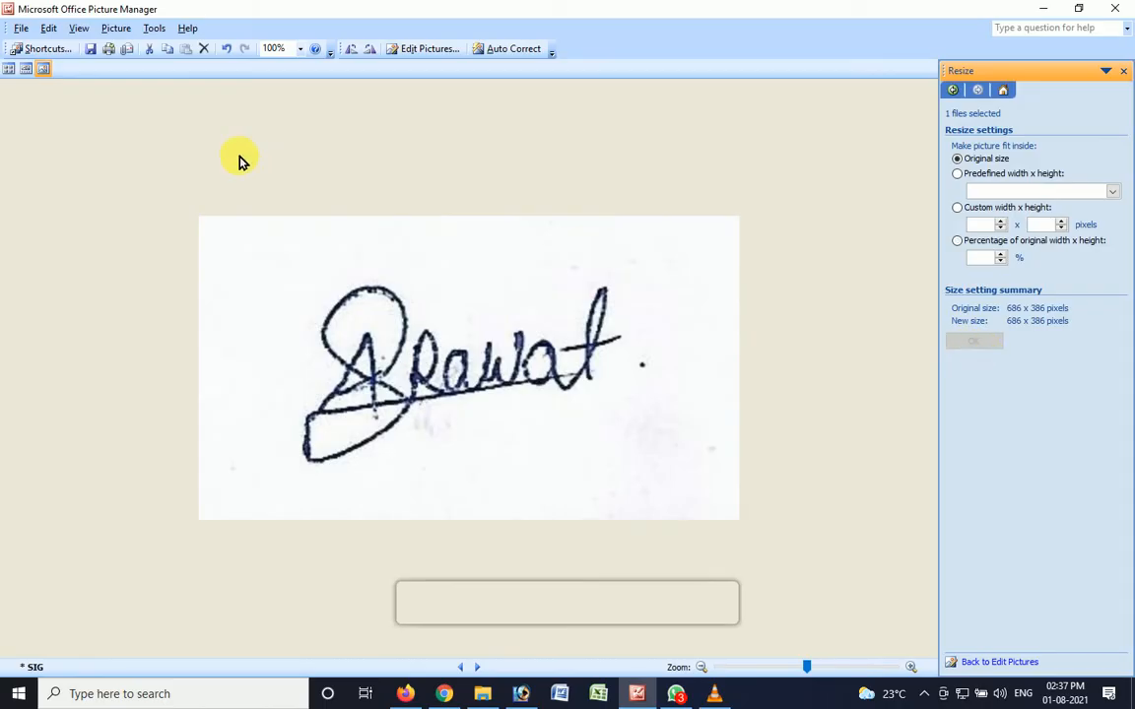
# - Save the resized signature as a separate JPEG copy named SIG02
pyautogui.click(21, 27)
pyautogui.click(57, 105)
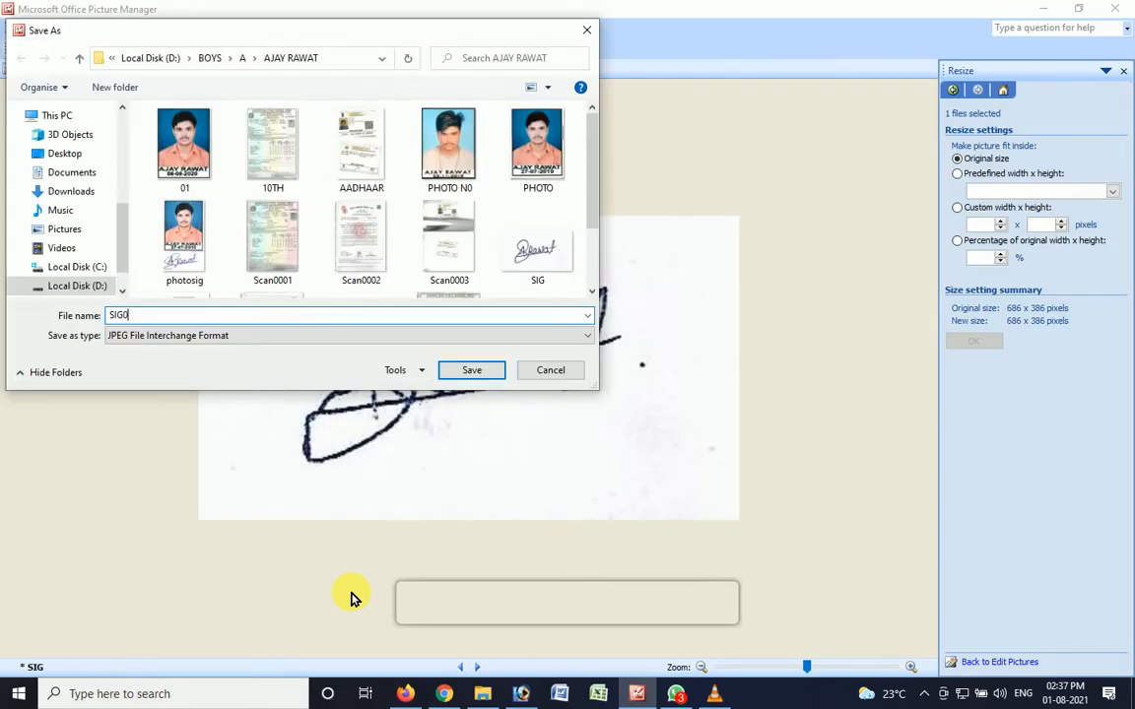
pyautogui.press('Return')
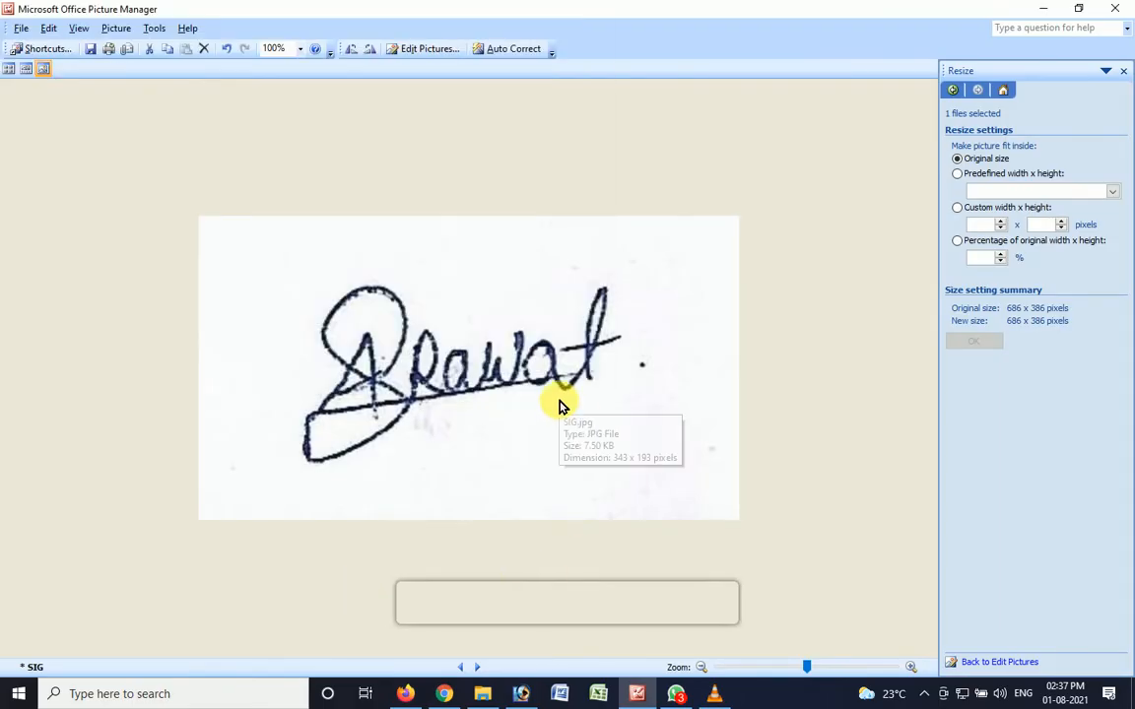
# - Switch back to the browser's file chooser and try to upload SIG02 as the applicant's signature
pyautogui.hotkey('alt', 'Tab')
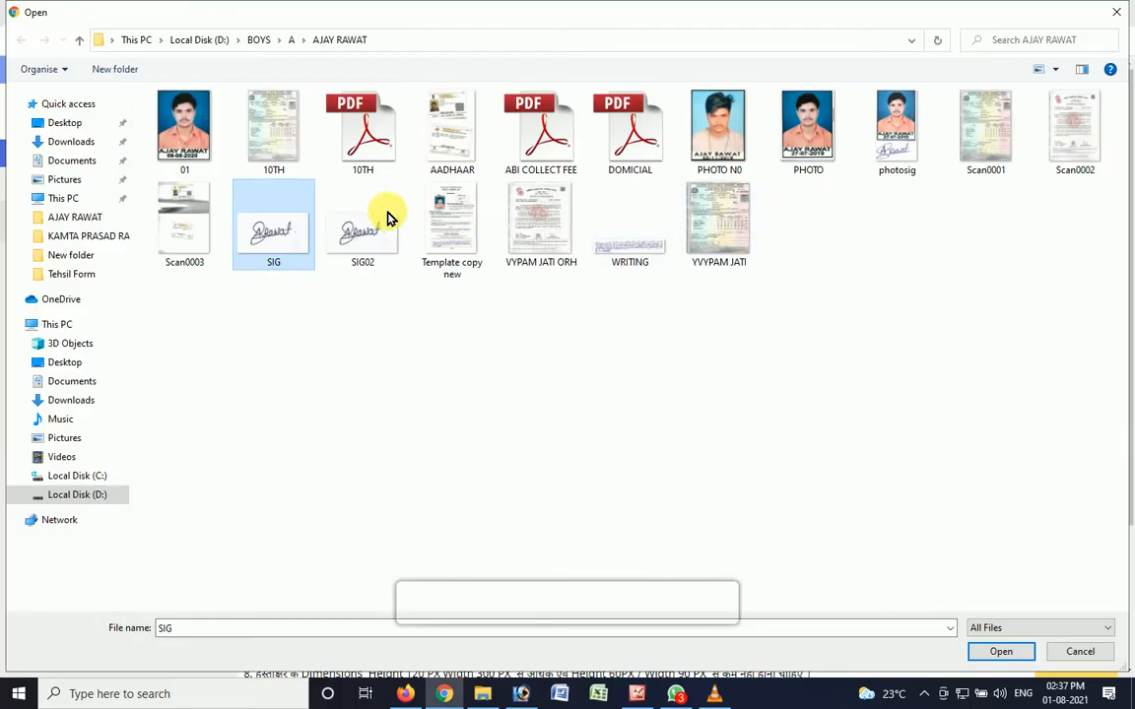
pyautogui.doubleClick(384, 241)
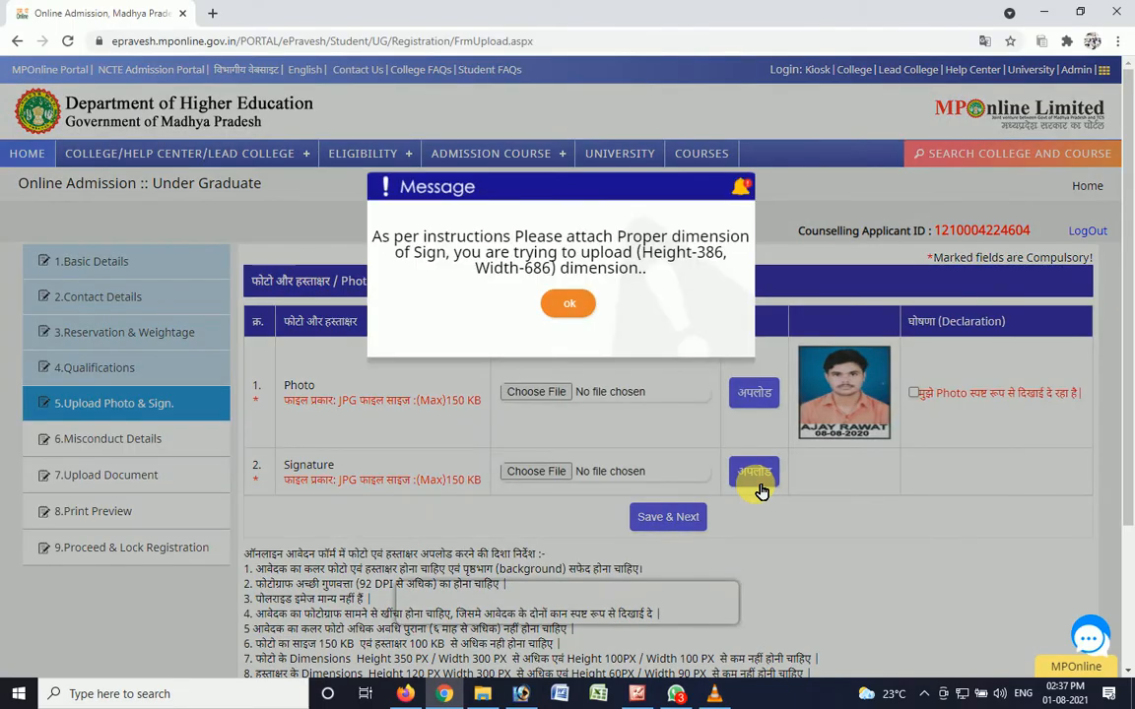
pyautogui.click(572, 302)
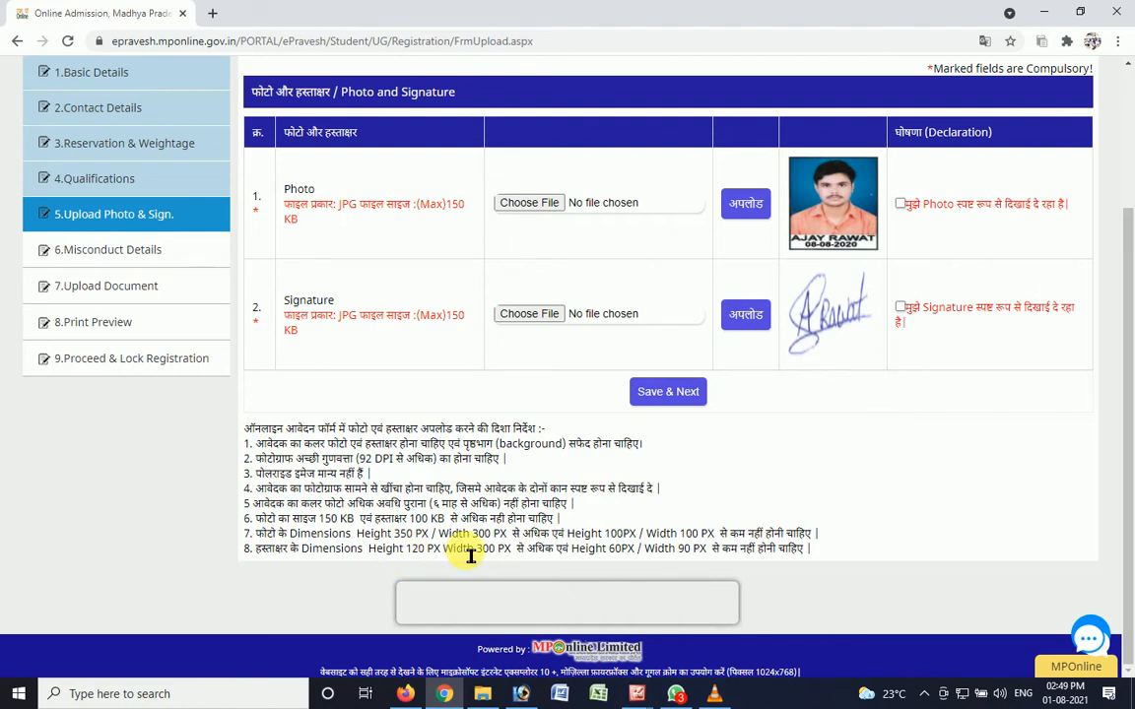
pyautogui.hotkey('alt', 'Tab')
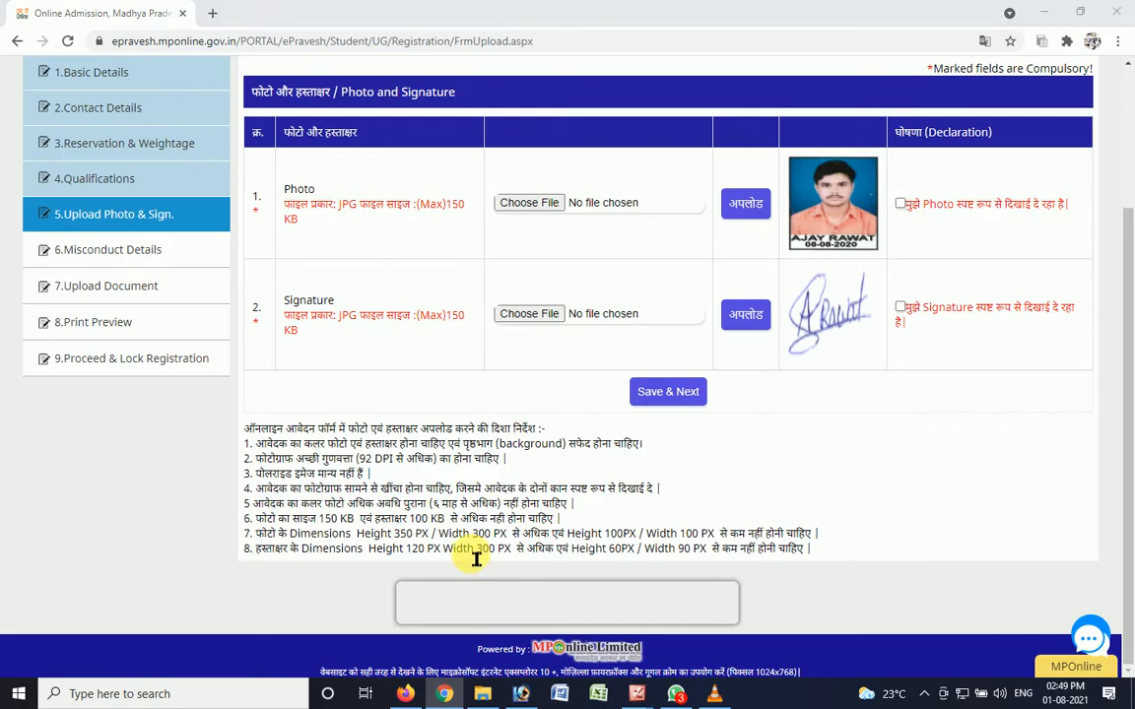
# - Switch to Adobe Photoshop and resize the photo new.jpg image to 300 pixels wide by 350 pixels high
pyautogui.rightClick(253, 89)
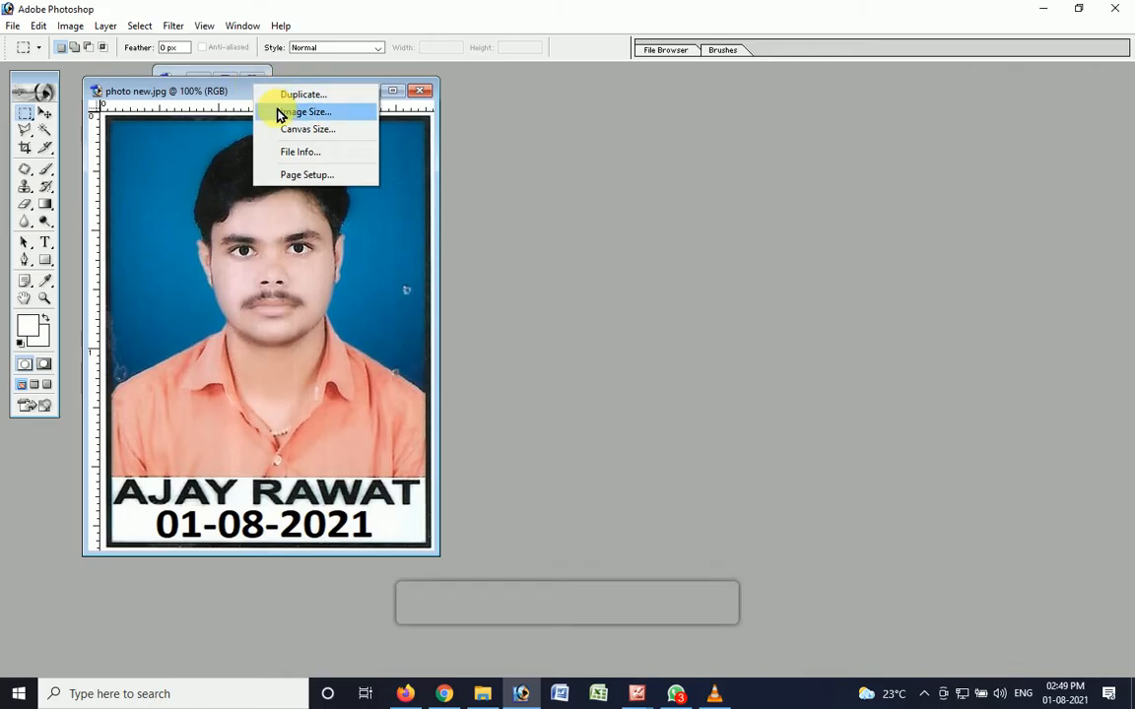
pyautogui.click(279, 114)
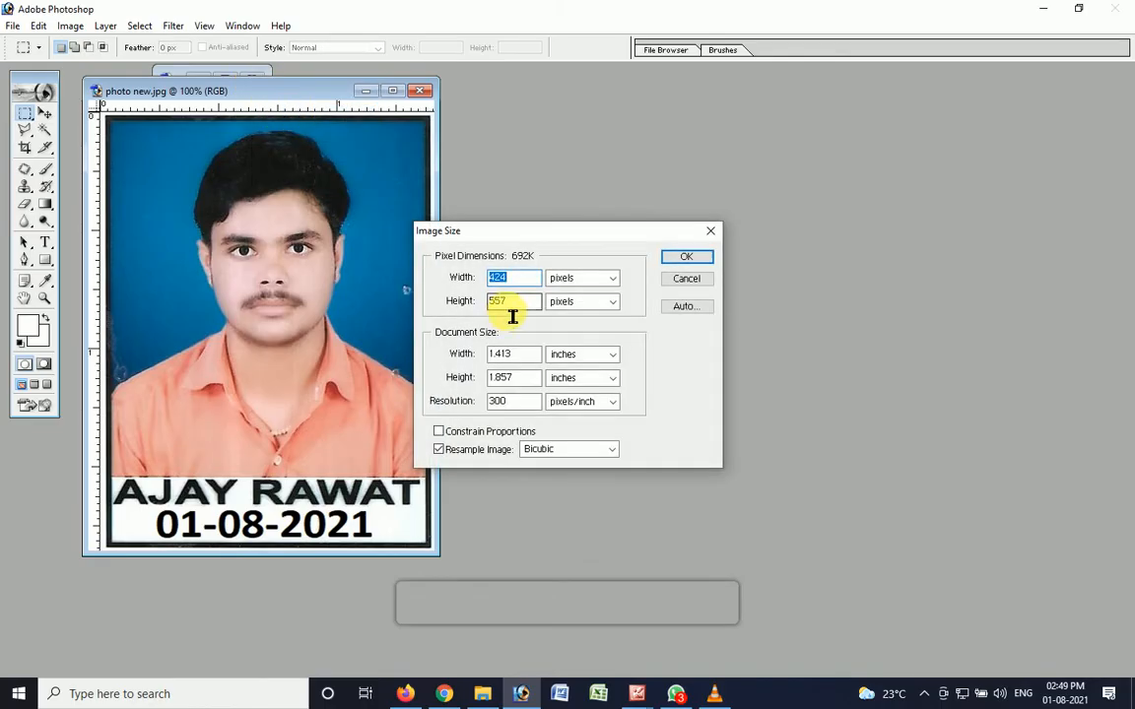
pyautogui.hotkey('alt', 'Tab')
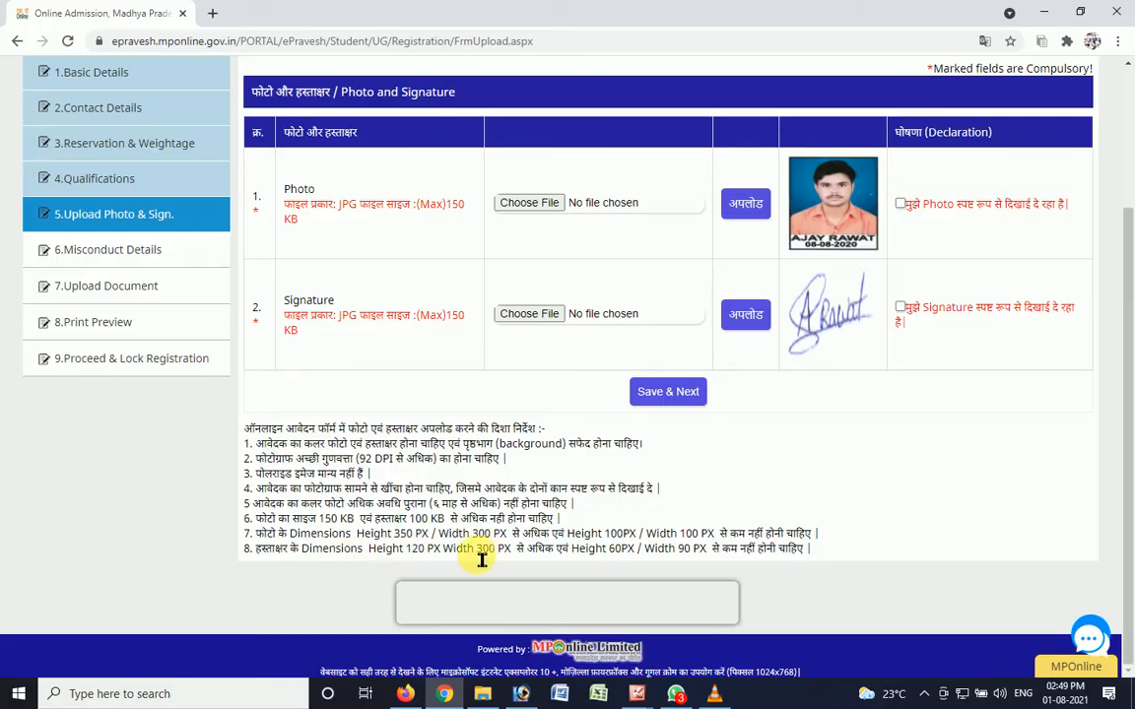
pyautogui.hotkey('alt', 'Tab')
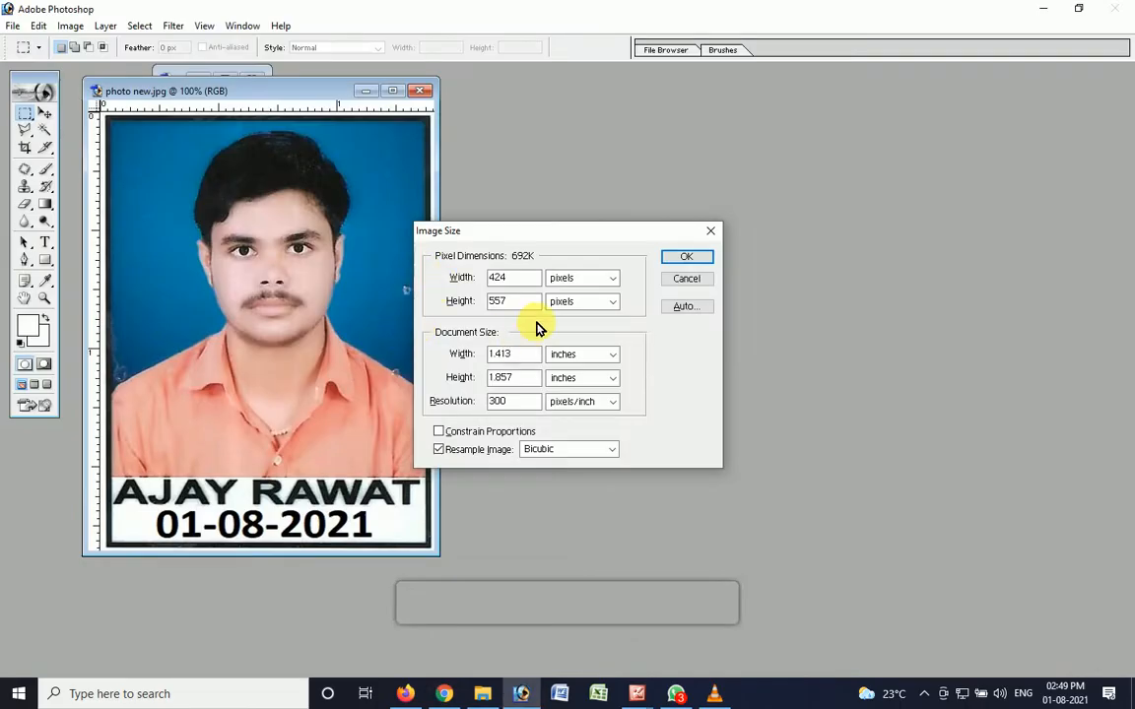
pyautogui.write('300')
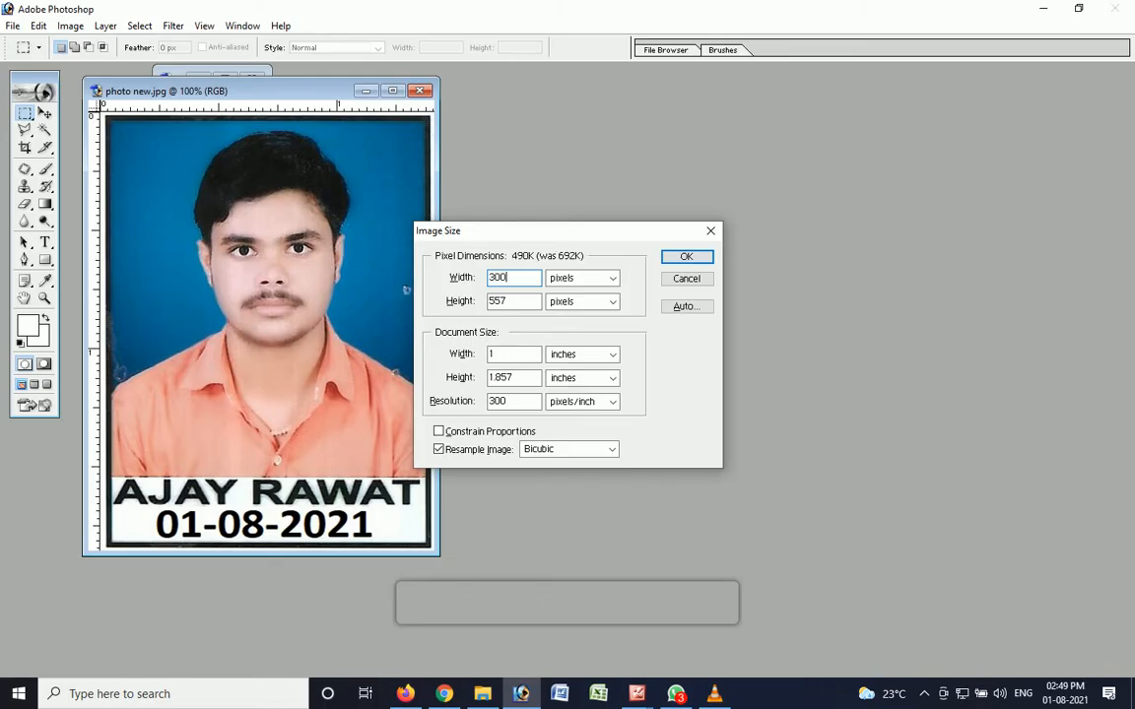
pyautogui.press('Tab')
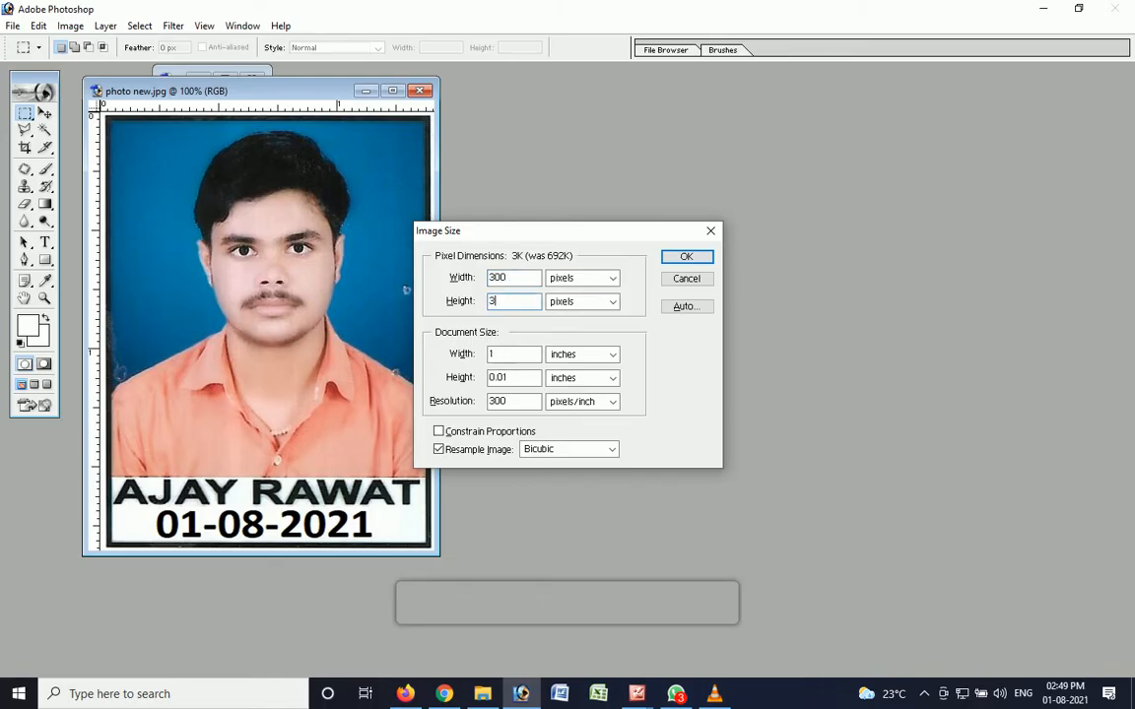
pyautogui.click(677, 258)
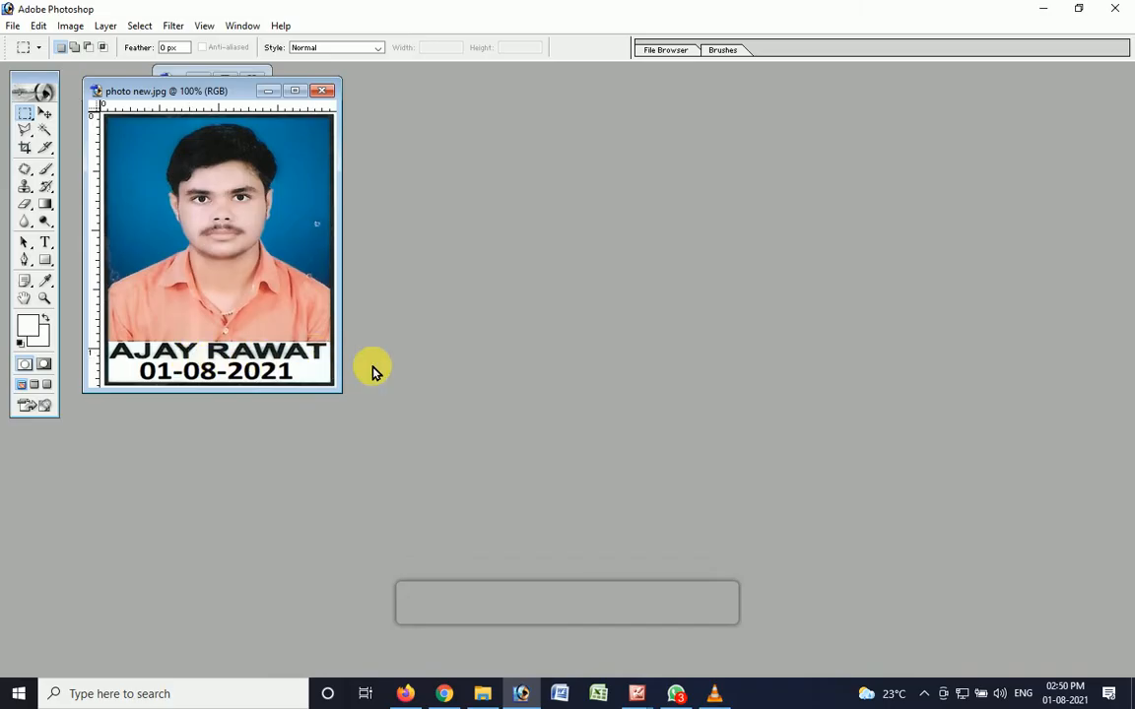
# - Switch back to the browser and upload the photo new file as the applicant's photo
pyautogui.hotkey('alt', 'Tab')
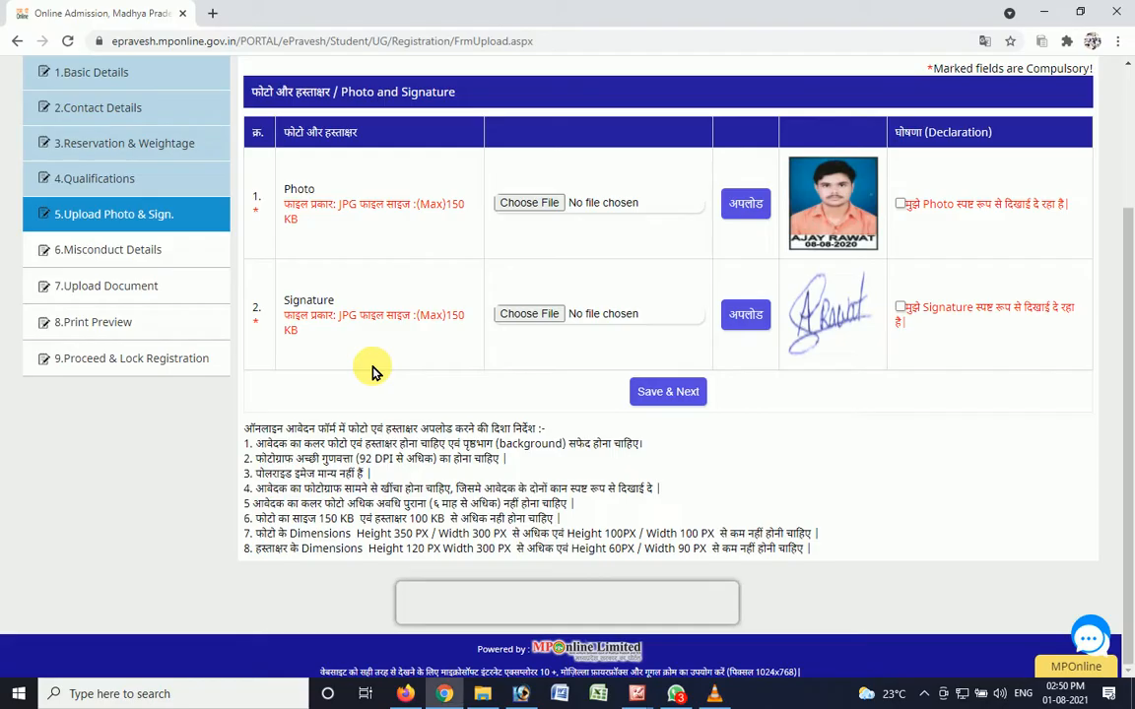
pyautogui.click(523, 202)
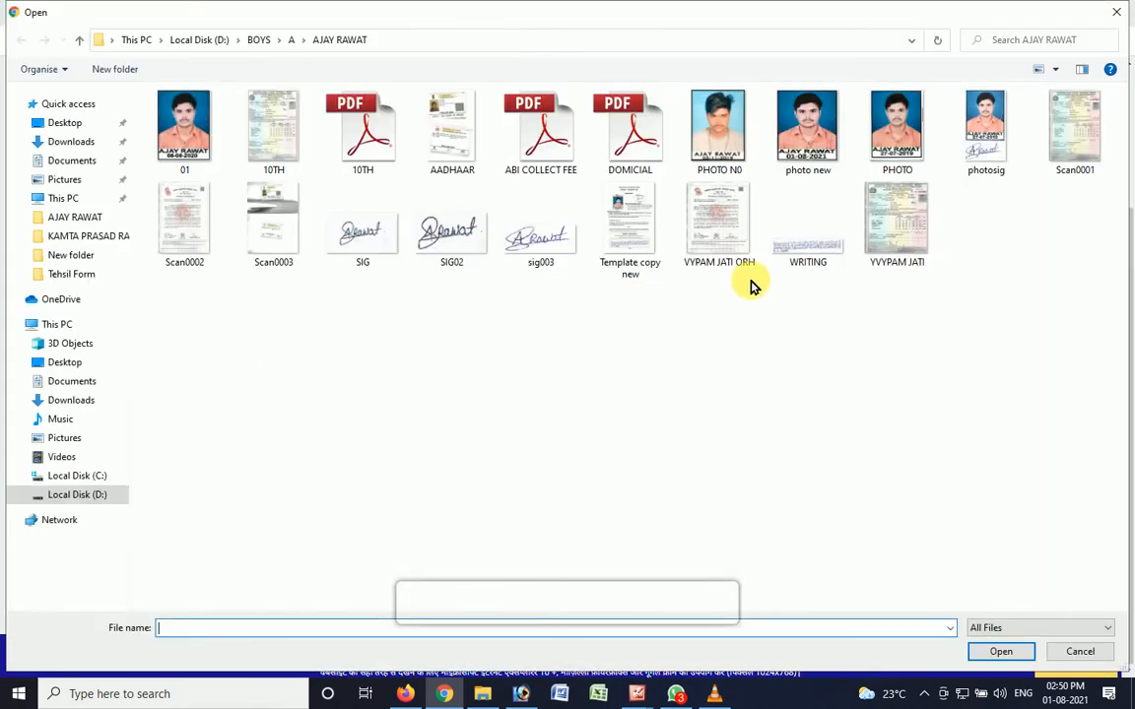
pyautogui.doubleClick(825, 146)
pyautogui.click(749, 208)
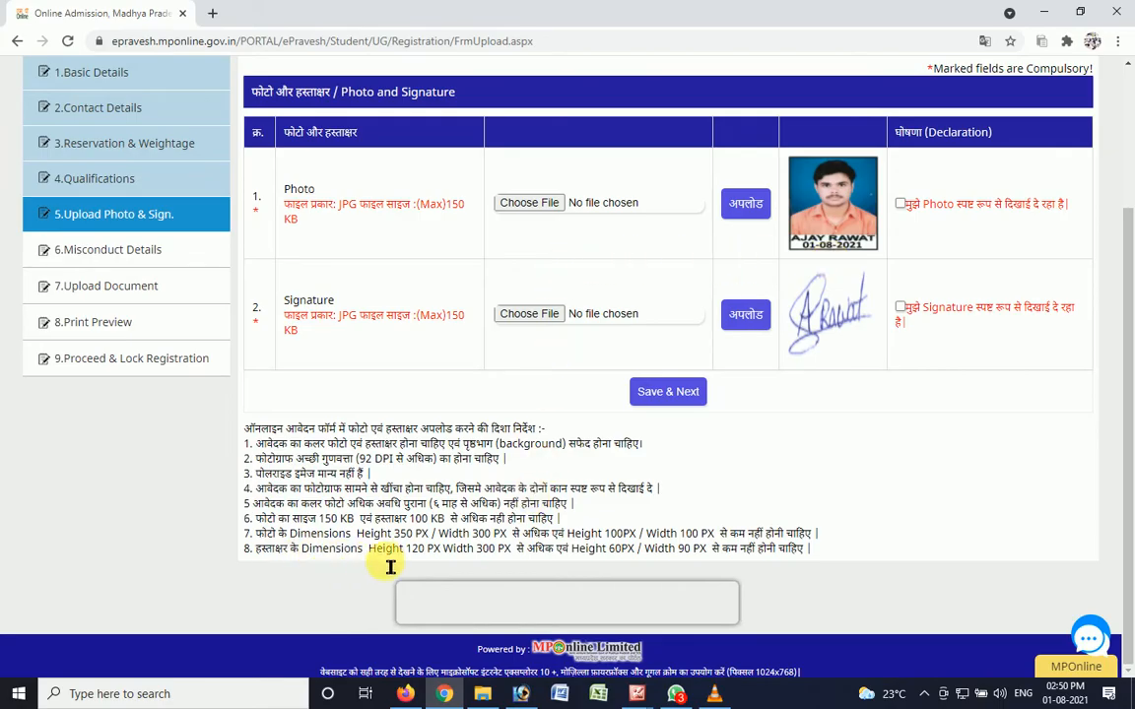
# - Accept the clear-visibility declarations for both the photo and the signature, and save the section to continue to Misconduct Details
pyautogui.click(901, 204)
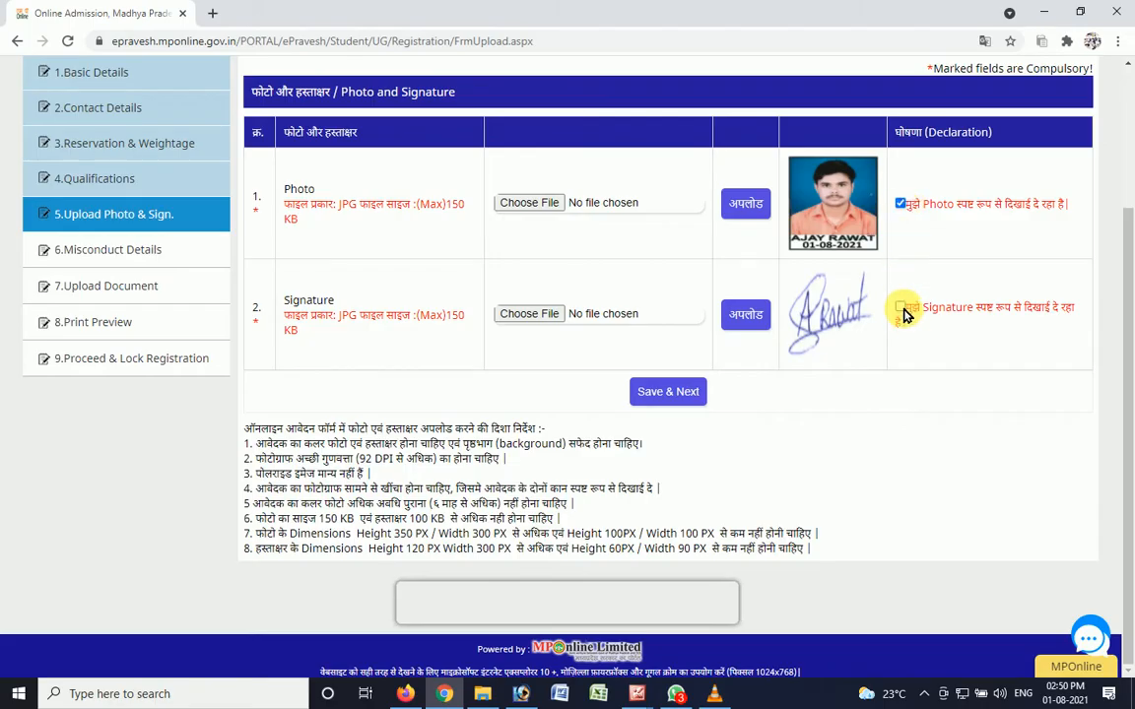
pyautogui.click(900, 307)
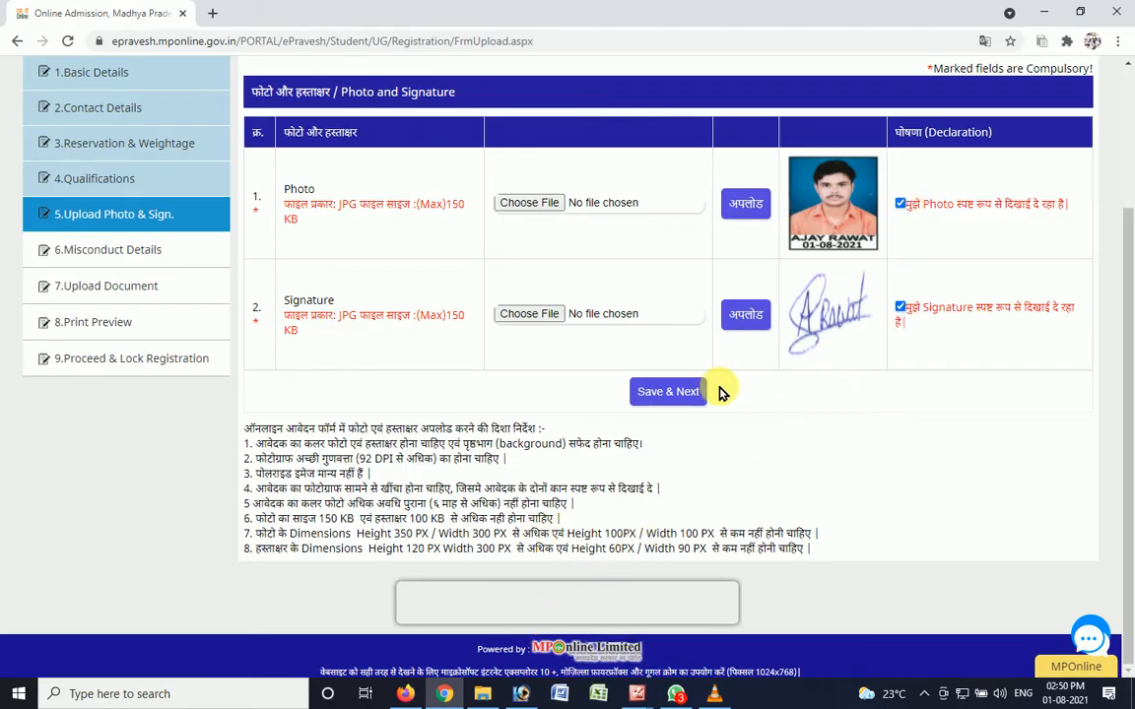
pyautogui.click(663, 396)
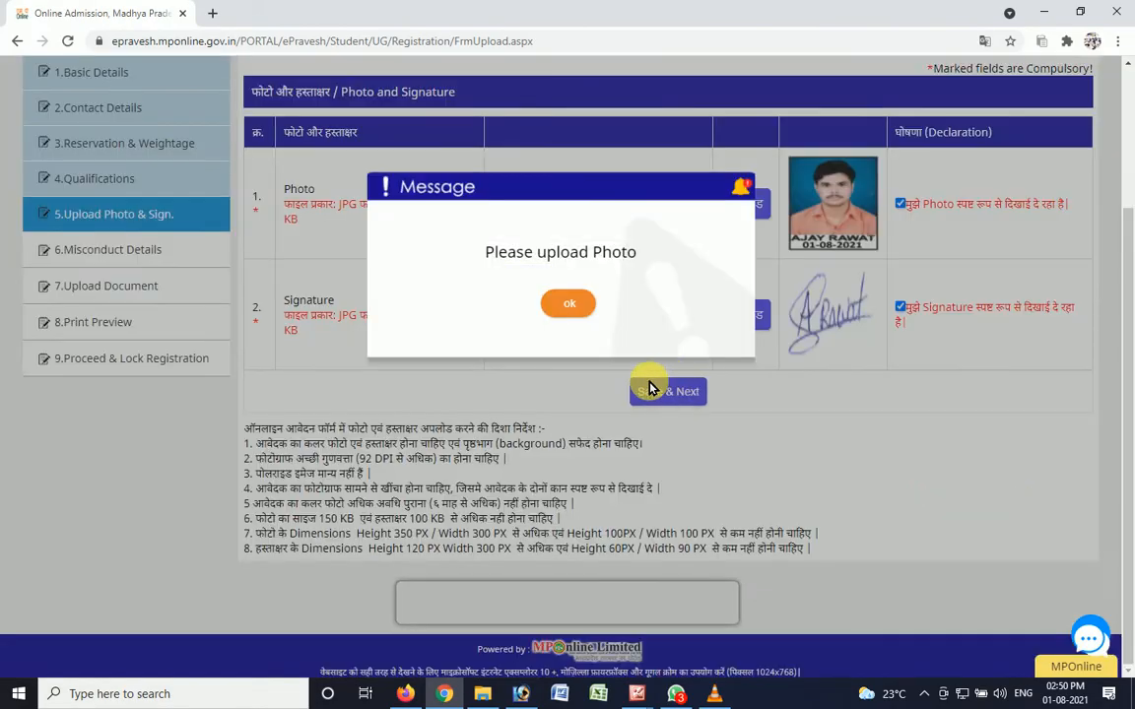
pyautogui.click(567, 307)
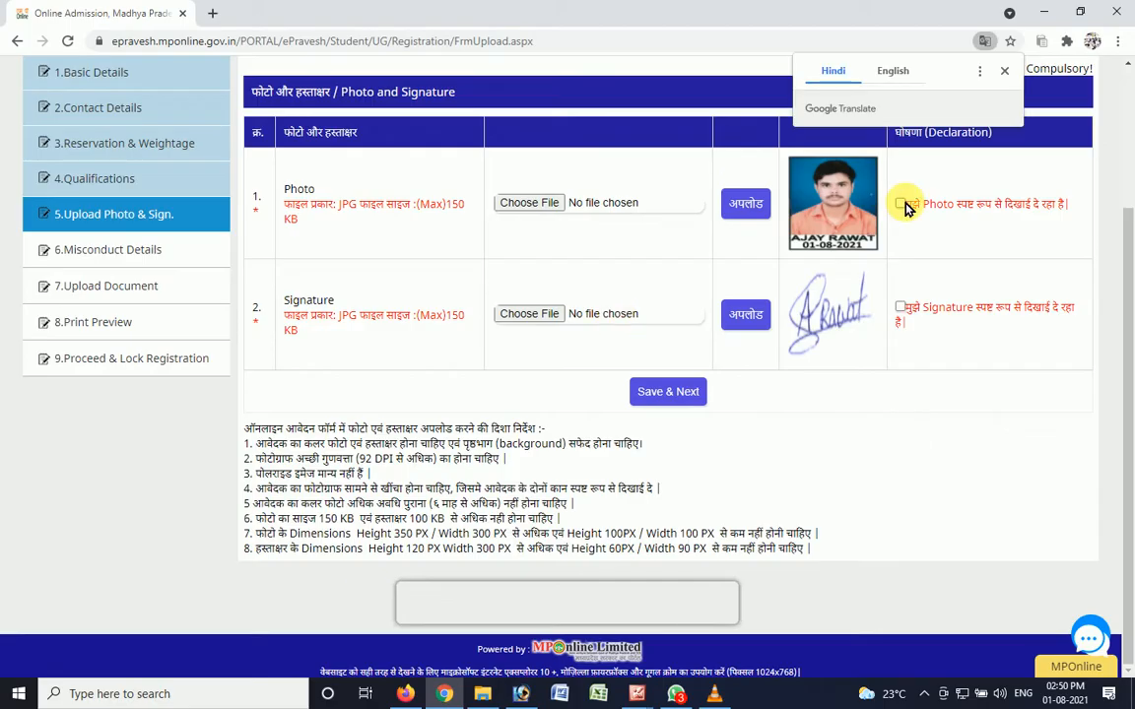
pyautogui.click(900, 310)
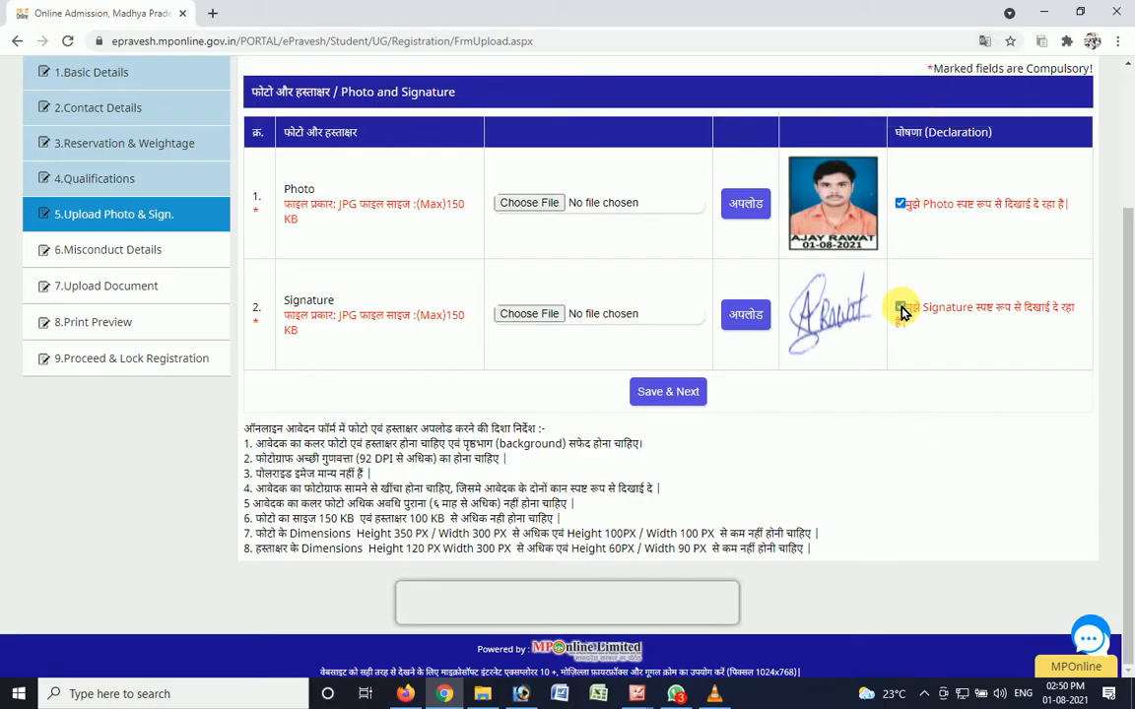
pyautogui.click(673, 396)
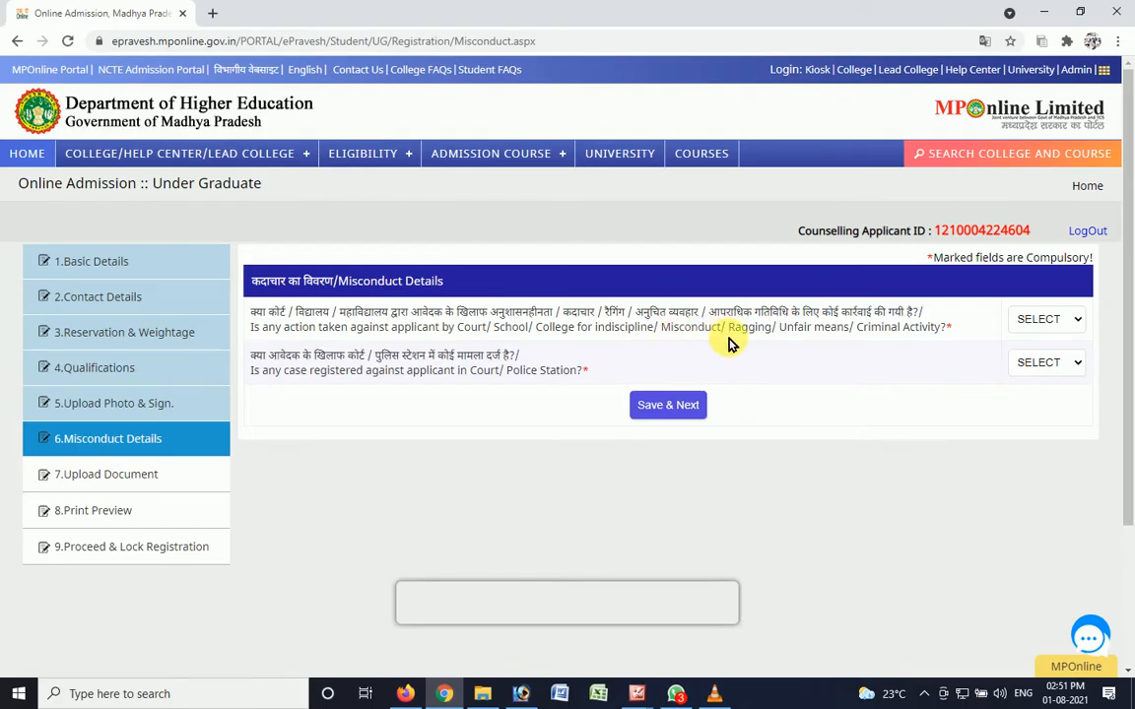
# - Answer NO to both the disciplinary action and the registered court or police case questions, and save the misconduct details
pyautogui.click(1023, 331)
pyautogui.click(1027, 369)
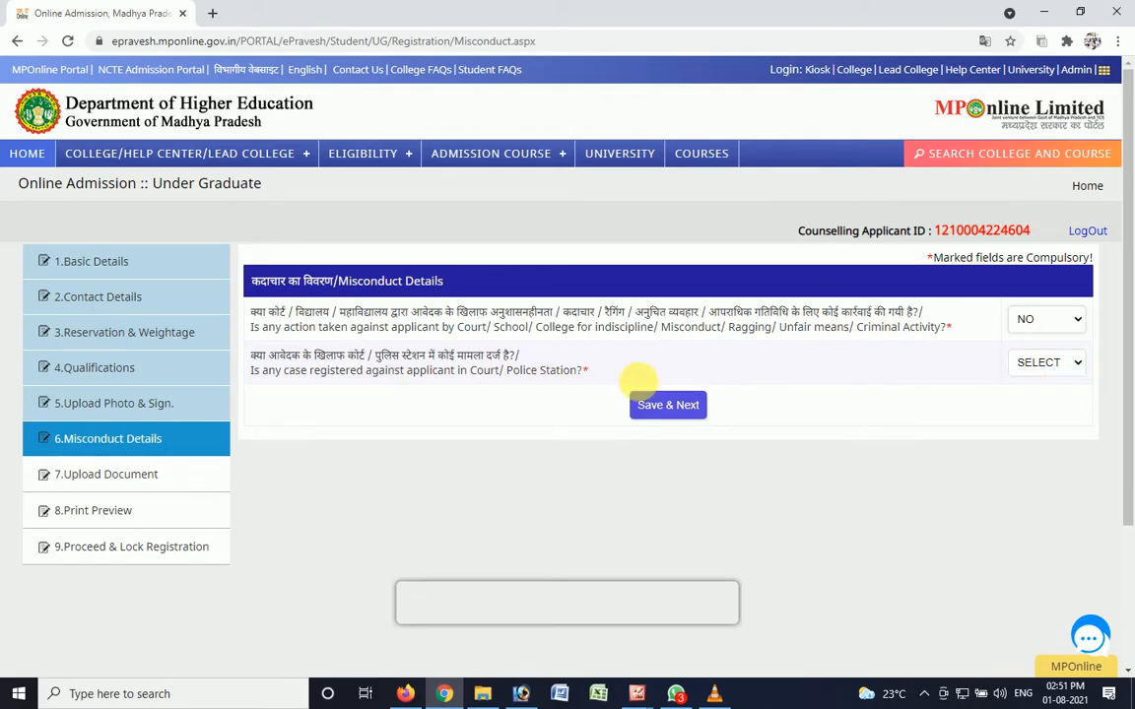
pyautogui.click(1019, 364)
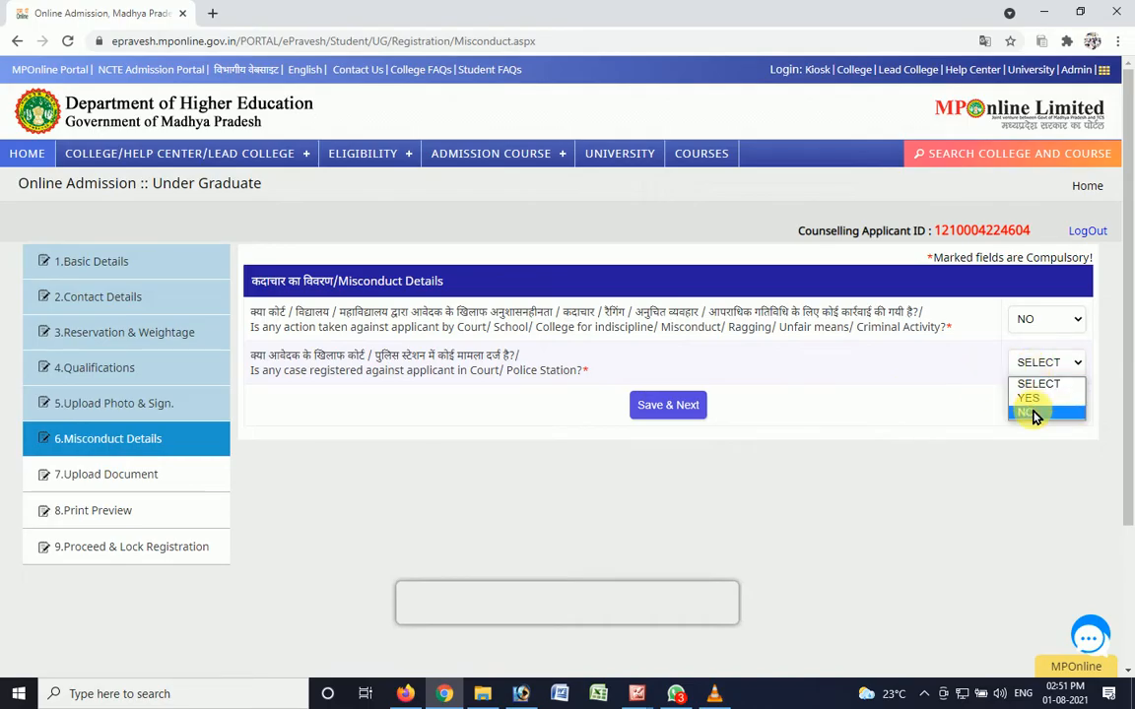
pyautogui.click(1030, 411)
pyautogui.click(682, 410)
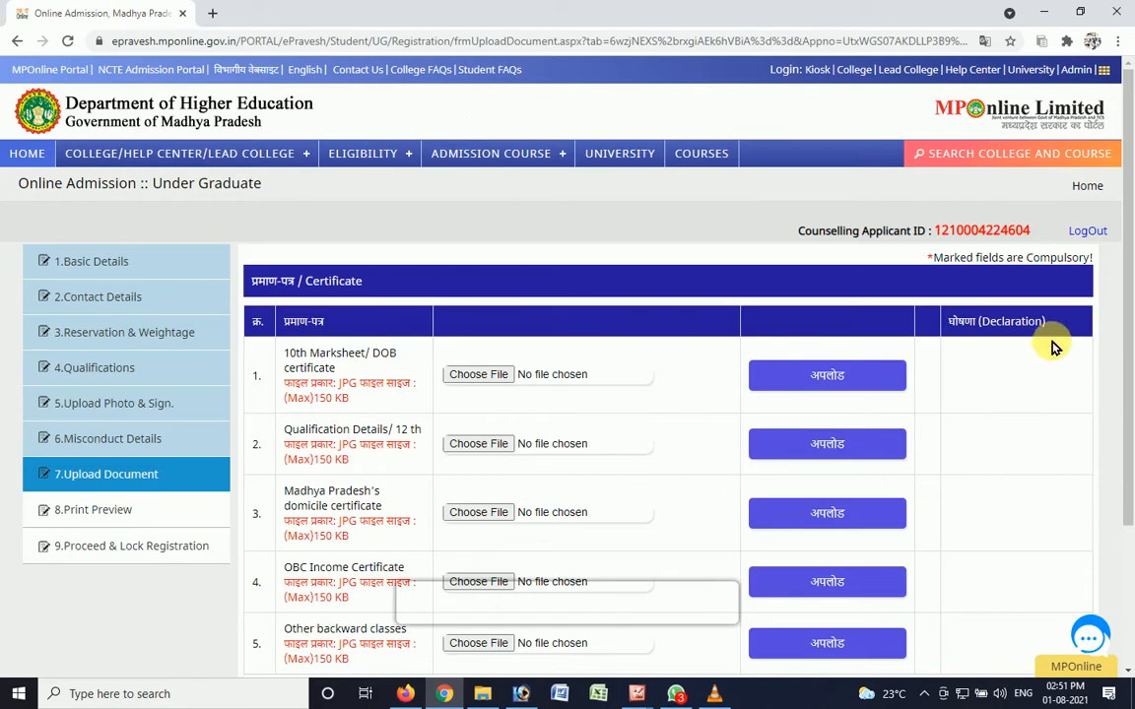
pyautogui.scroll(-1, 1124, 404)
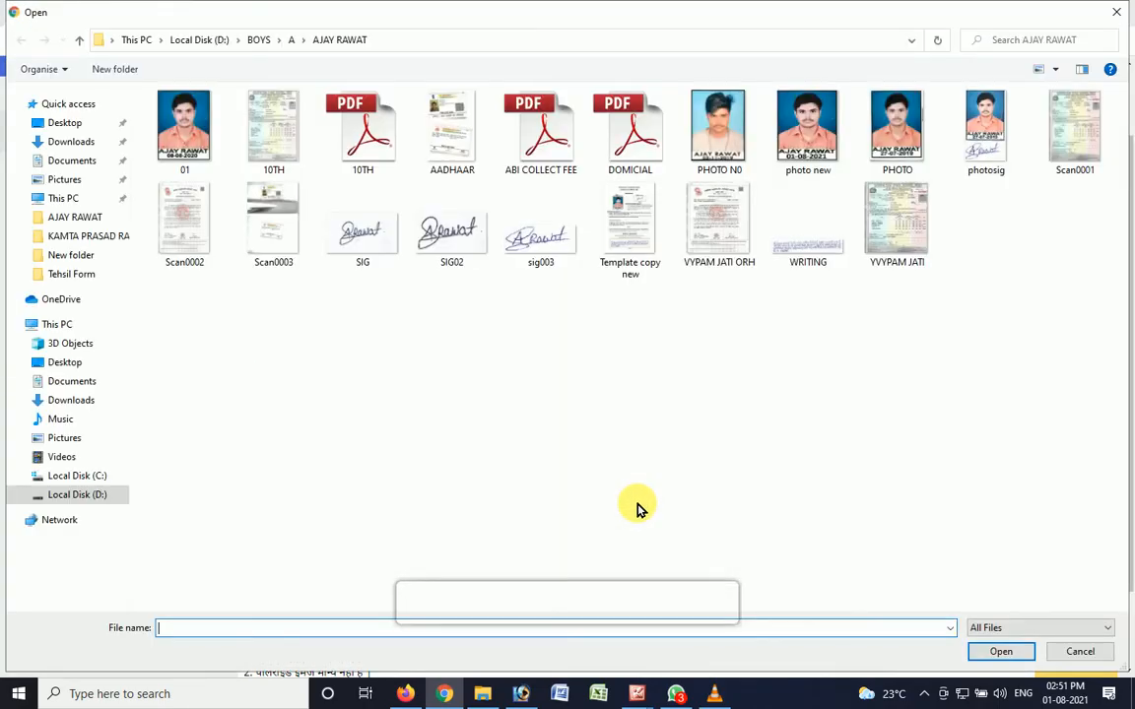
pyautogui.press('Escape')
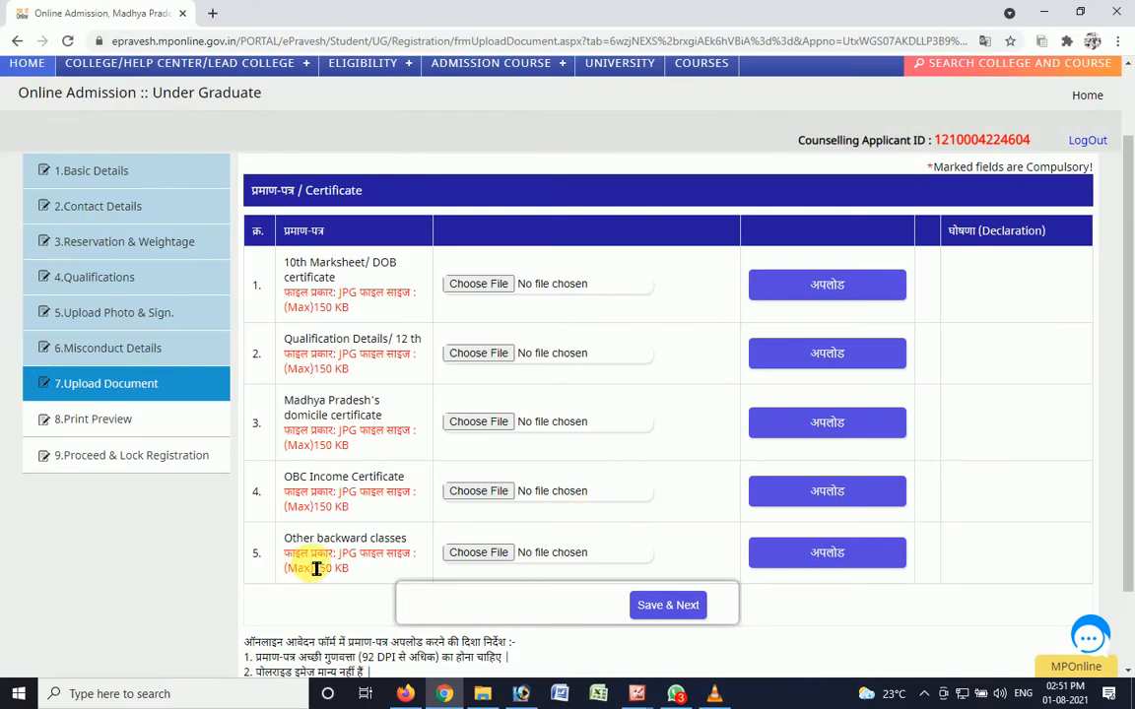
pyautogui.scroll(-1, 545, 540)
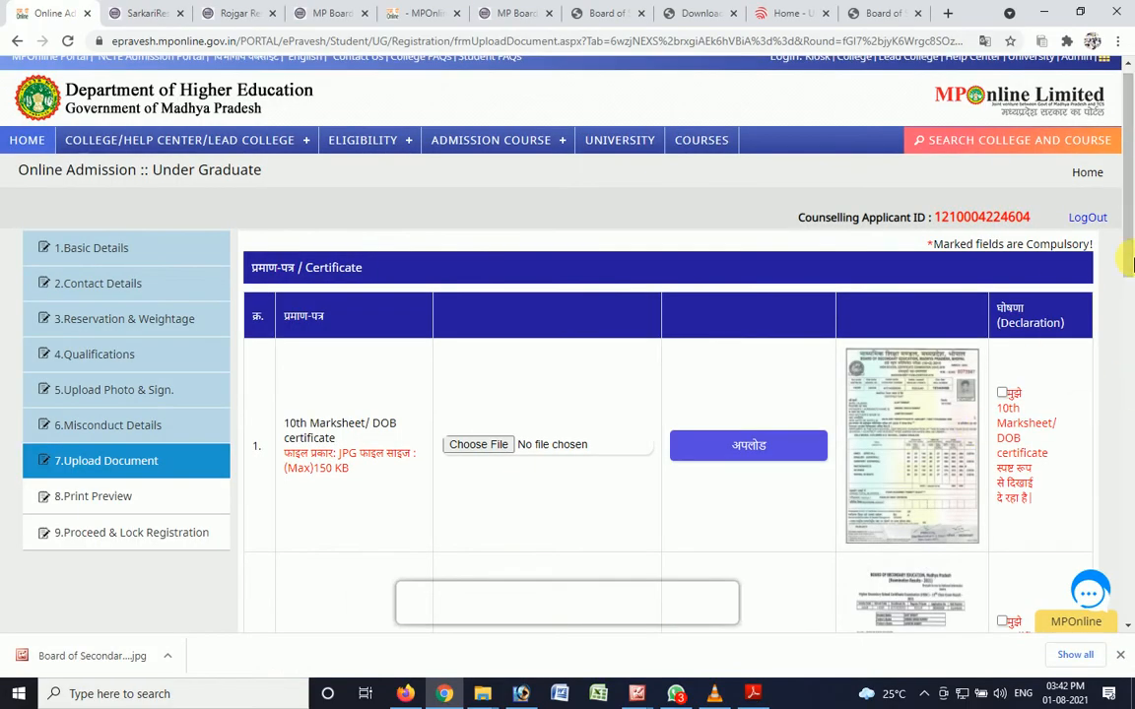
# - Accept the visibility declarations for the 10th marksheet, the 12th qualification details and the Madhya Pradesh domicile certificate
pyautogui.scroll(-1, 1131, 251)
pyautogui.scroll(-1, 1131, 251)
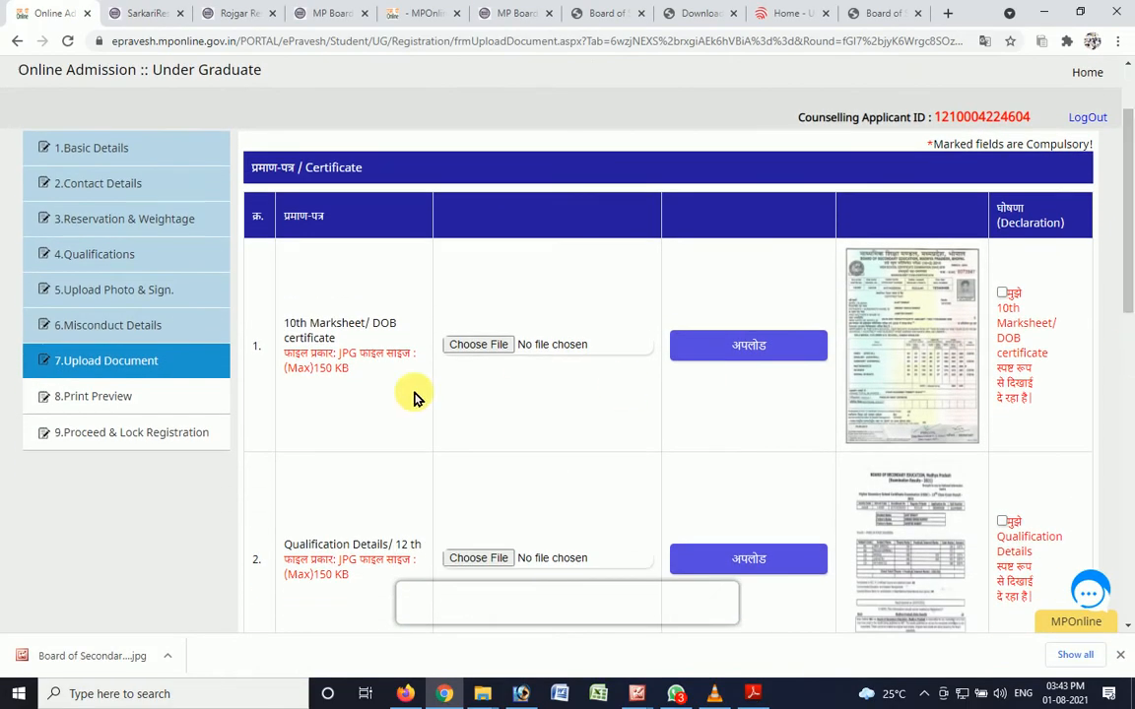
pyautogui.click(1002, 295)
pyautogui.scroll(-2, 1005, 306)
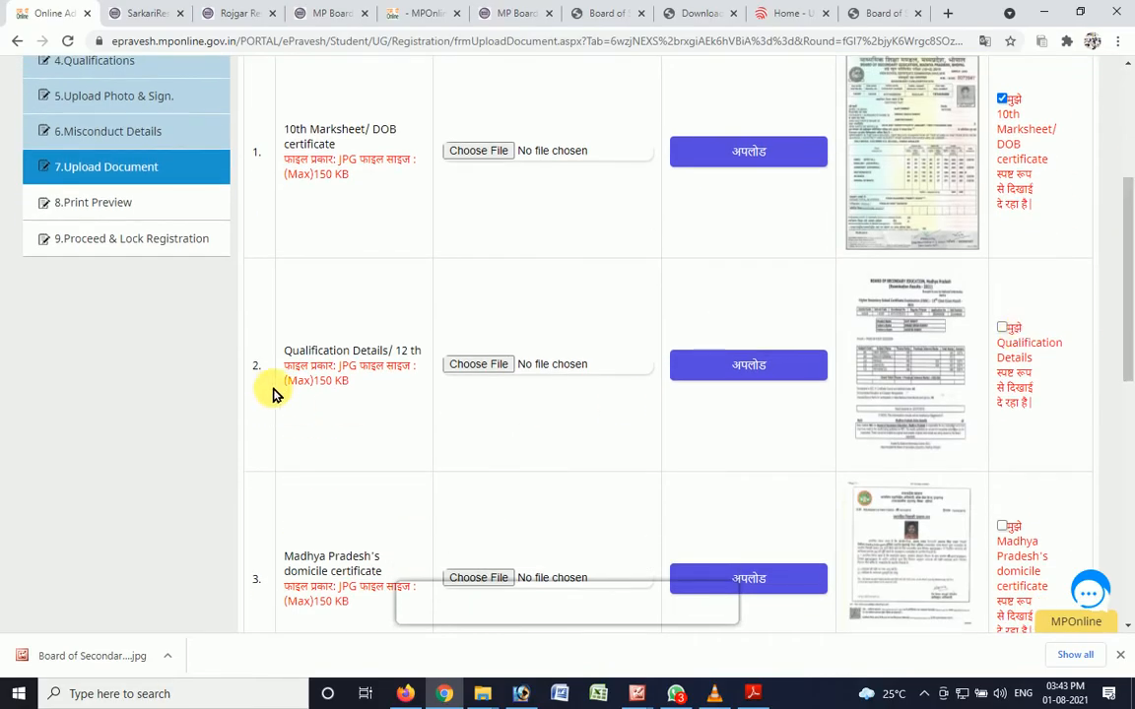
pyautogui.click(1003, 328)
pyautogui.scroll(-2, 1015, 285)
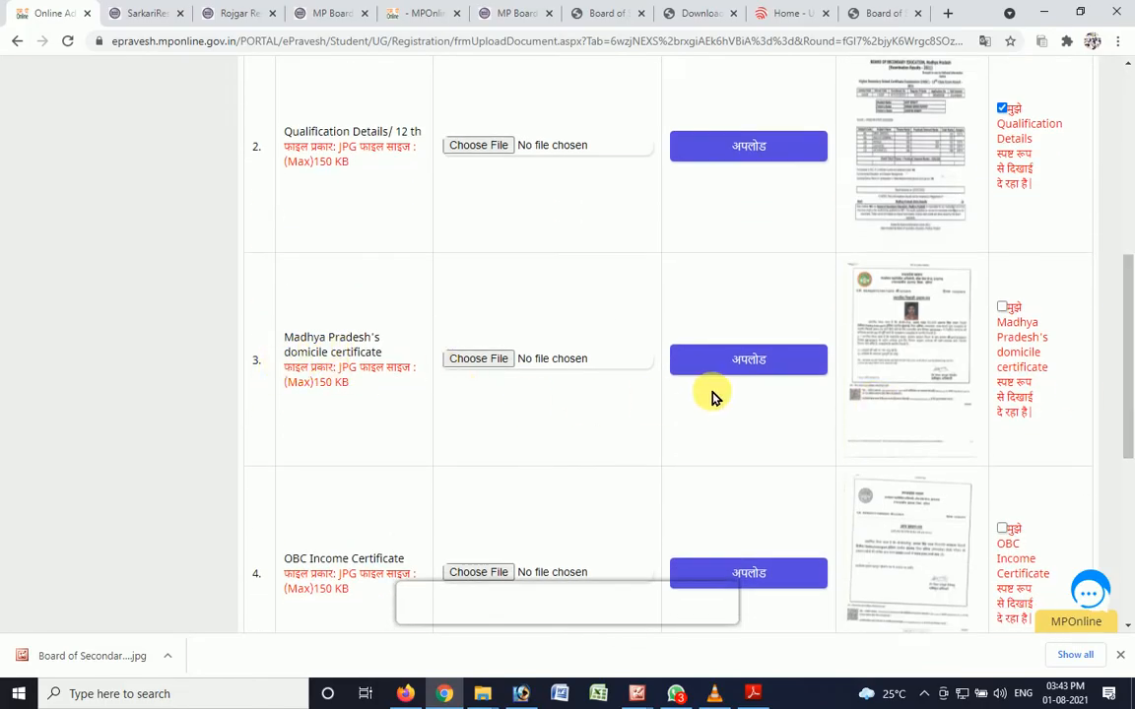
pyautogui.click(1004, 309)
# - Accept the declarations for the OBC Income Certificate and Other backward classes documents, and save the uploads to continue to the preview
pyautogui.moveTo(1125, 316); pyautogui.dragTo(1119, 380)
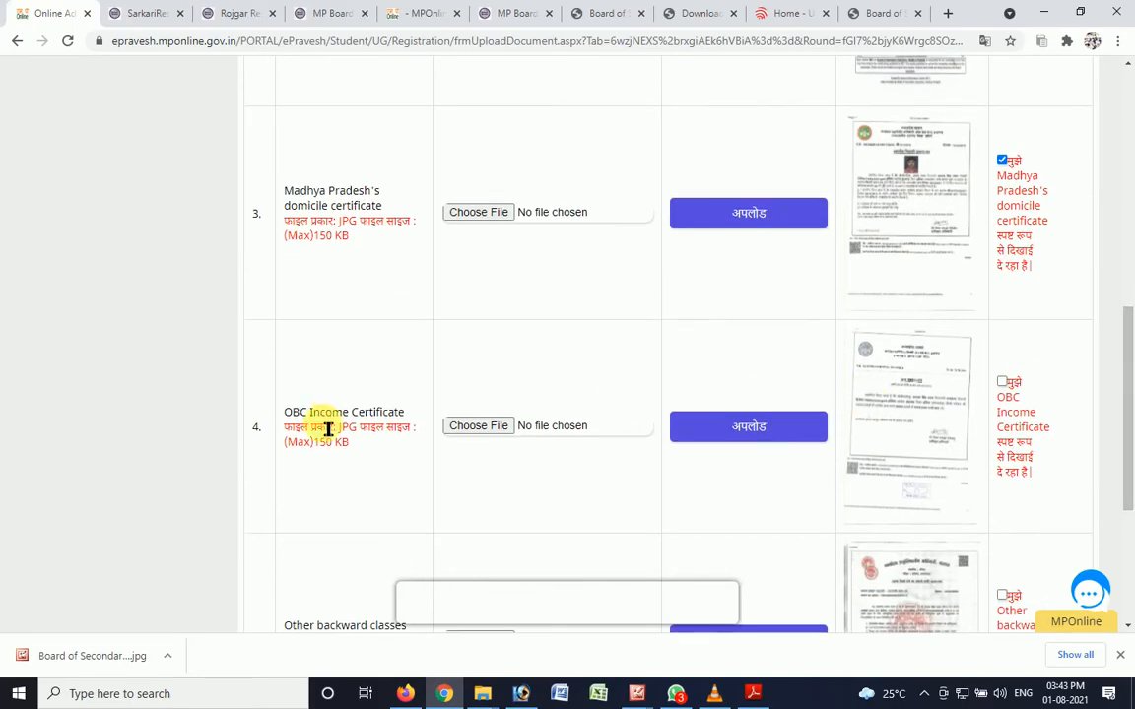
pyautogui.click(1003, 386)
pyautogui.moveTo(1121, 389); pyautogui.dragTo(1122, 446)
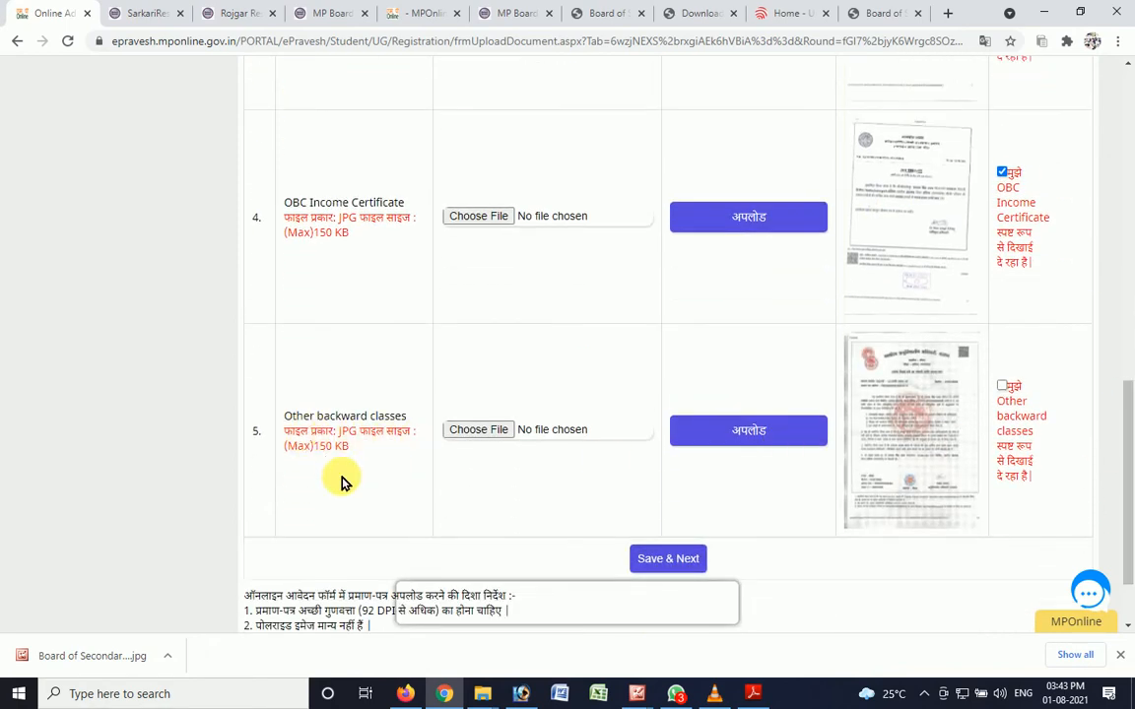
pyautogui.click(1002, 388)
pyautogui.scroll(-1, 1125, 451)
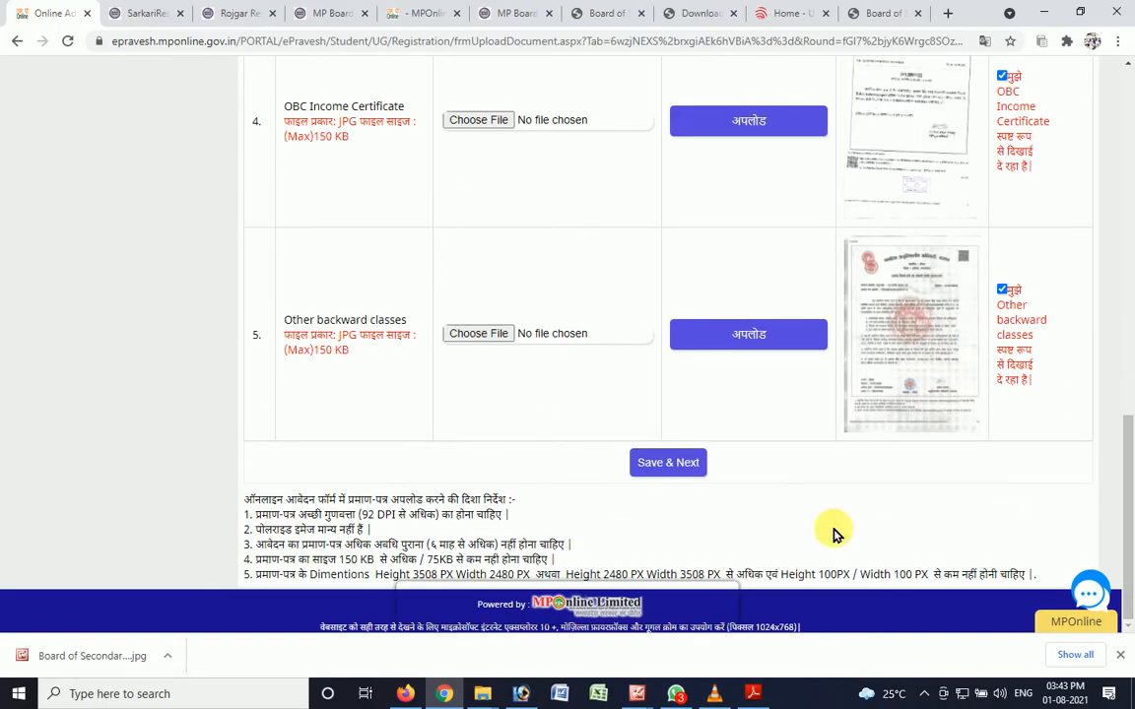
pyautogui.click(678, 474)
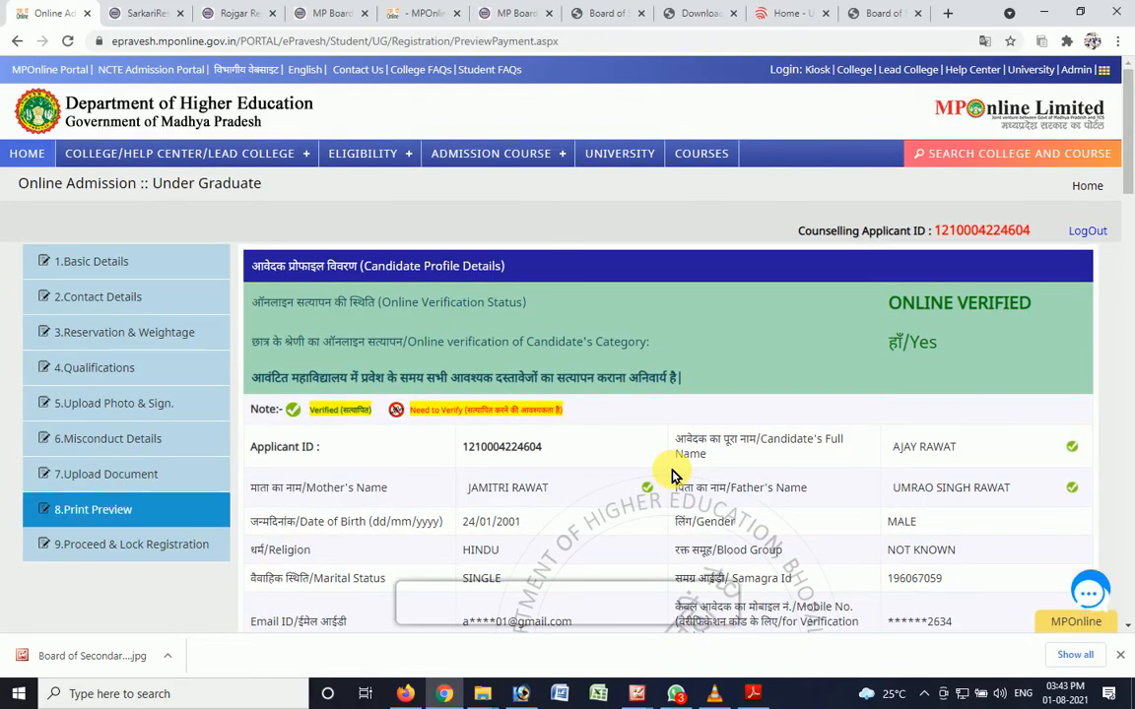
# - Review the registration preview from the candidate profile through contact, reservation, qualification, photo, signature and misconduct details to the certificates
pyautogui.moveTo(1130, 175); pyautogui.dragTo(1132, 211)
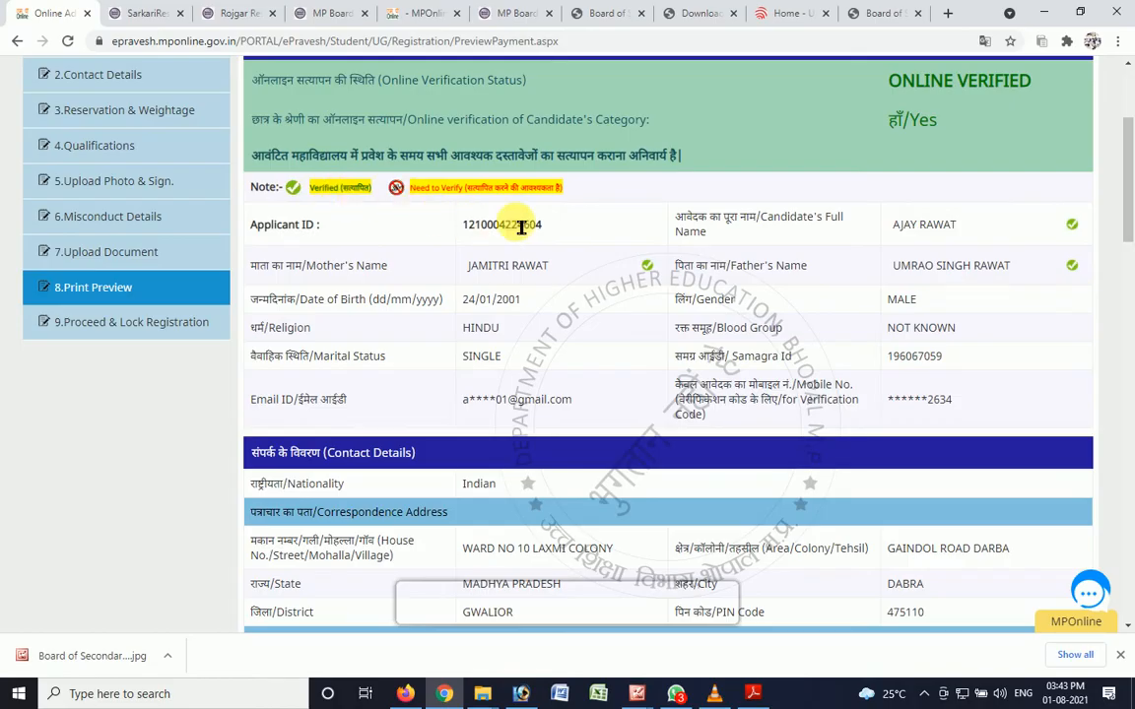
pyautogui.moveTo(1129, 209); pyautogui.dragTo(1129, 175)
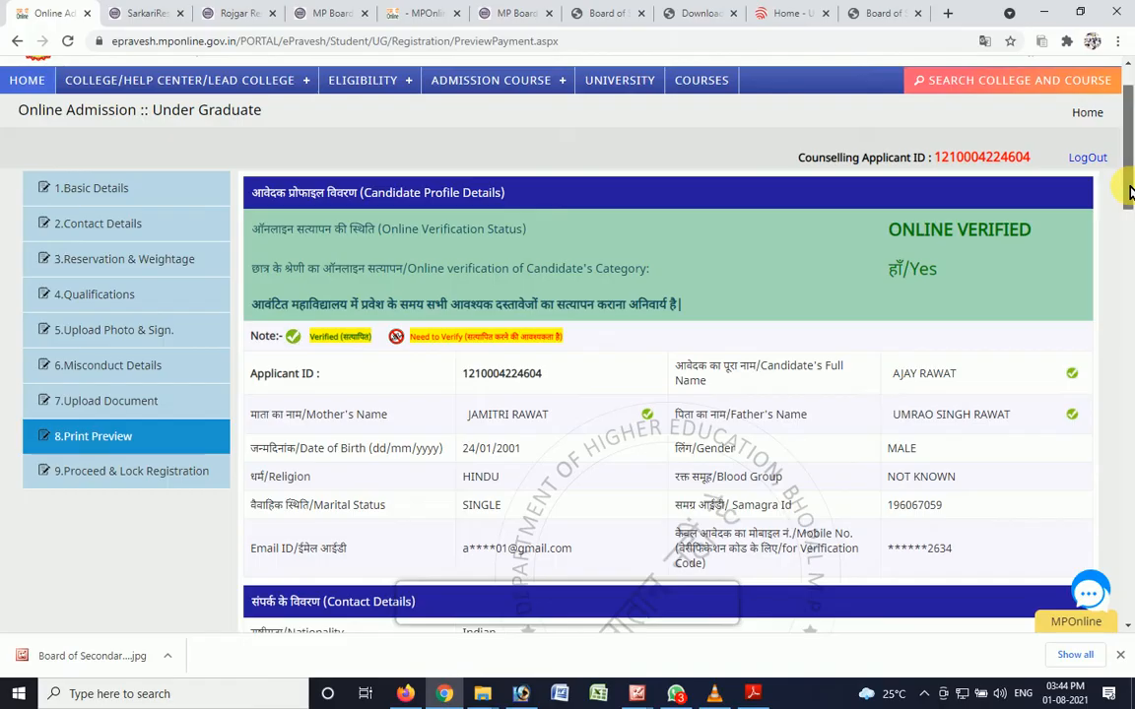
pyautogui.moveTo(1126, 190)
pyautogui.mouseDown()
pyautogui.moveTo(1130, 259)
pyautogui.moveTo(1130, 202)
pyautogui.mouseUp()
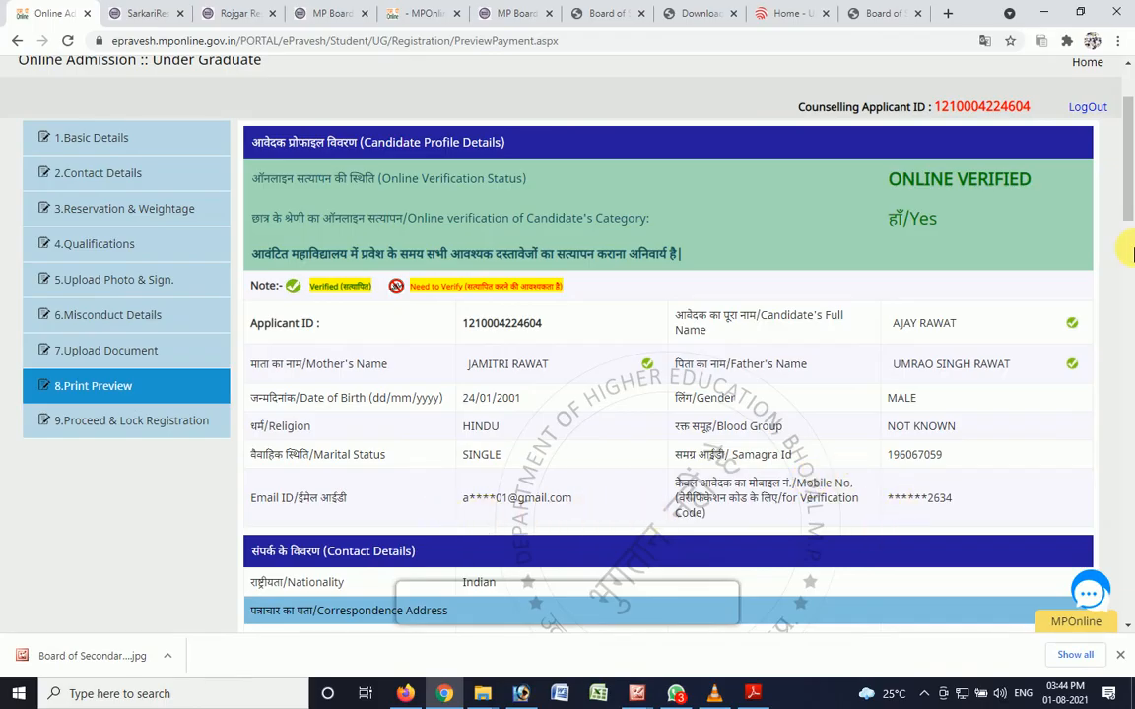
pyautogui.moveTo(1129, 178); pyautogui.dragTo(1127, 254)
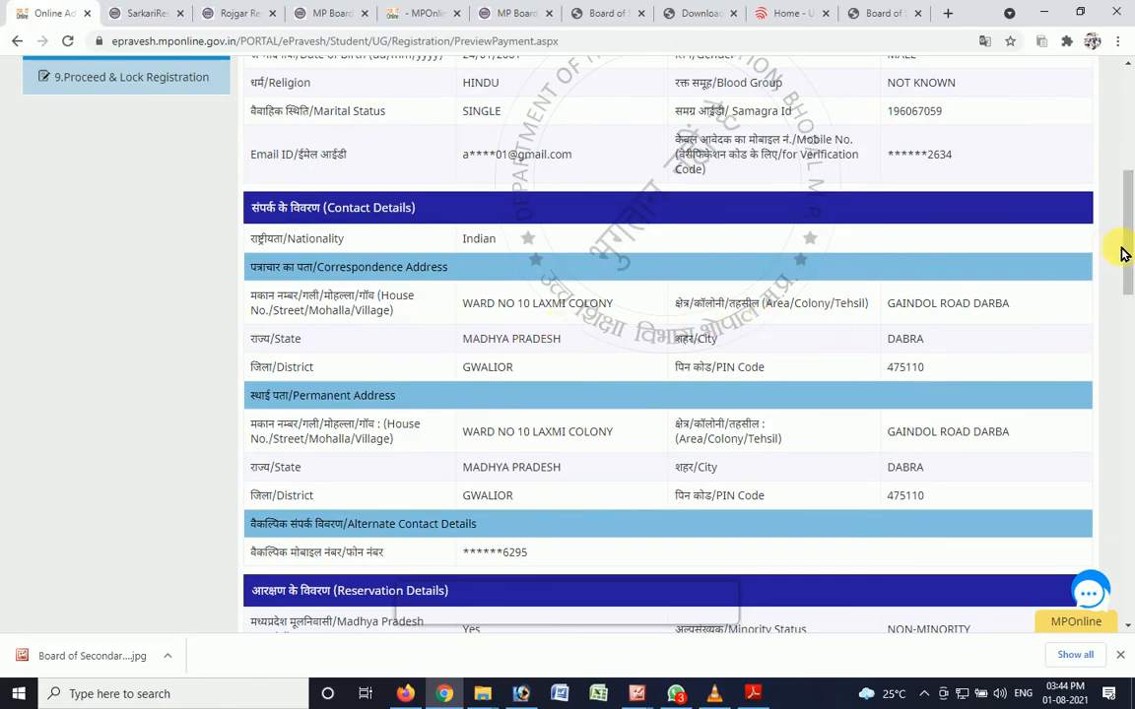
pyautogui.moveTo(1127, 248)
pyautogui.mouseDown()
pyautogui.moveTo(1133, 256)
pyautogui.moveTo(1130, 235)
pyautogui.mouseUp()
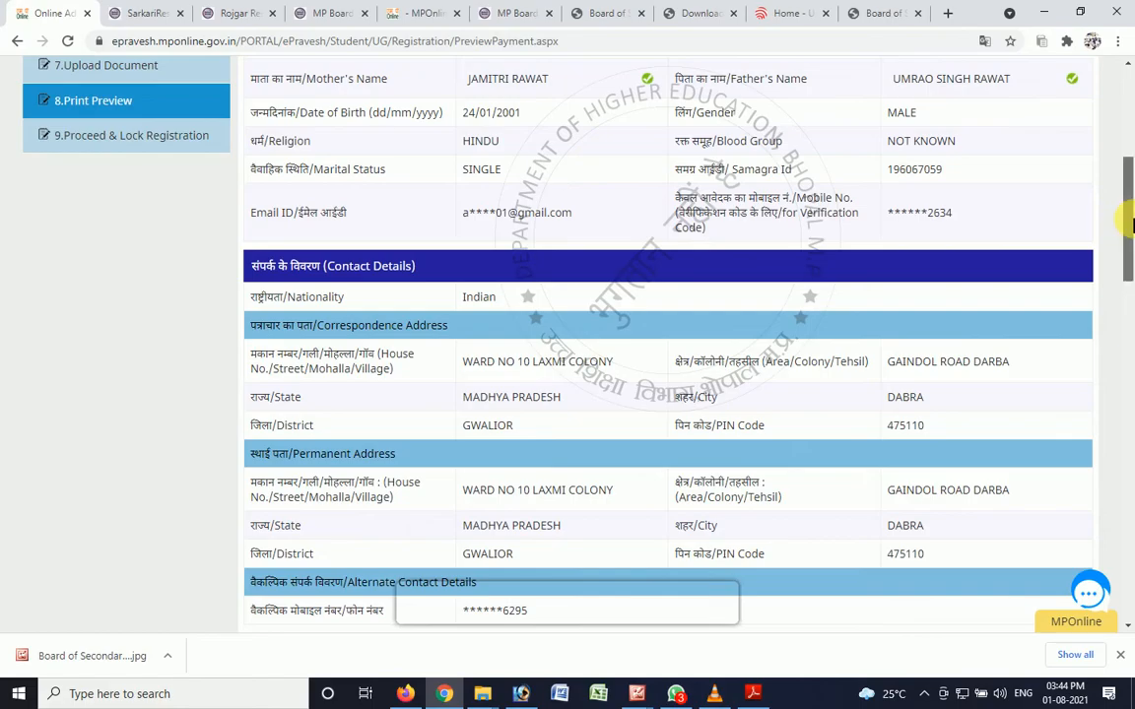
pyautogui.moveTo(1131, 225); pyautogui.dragTo(1129, 428)
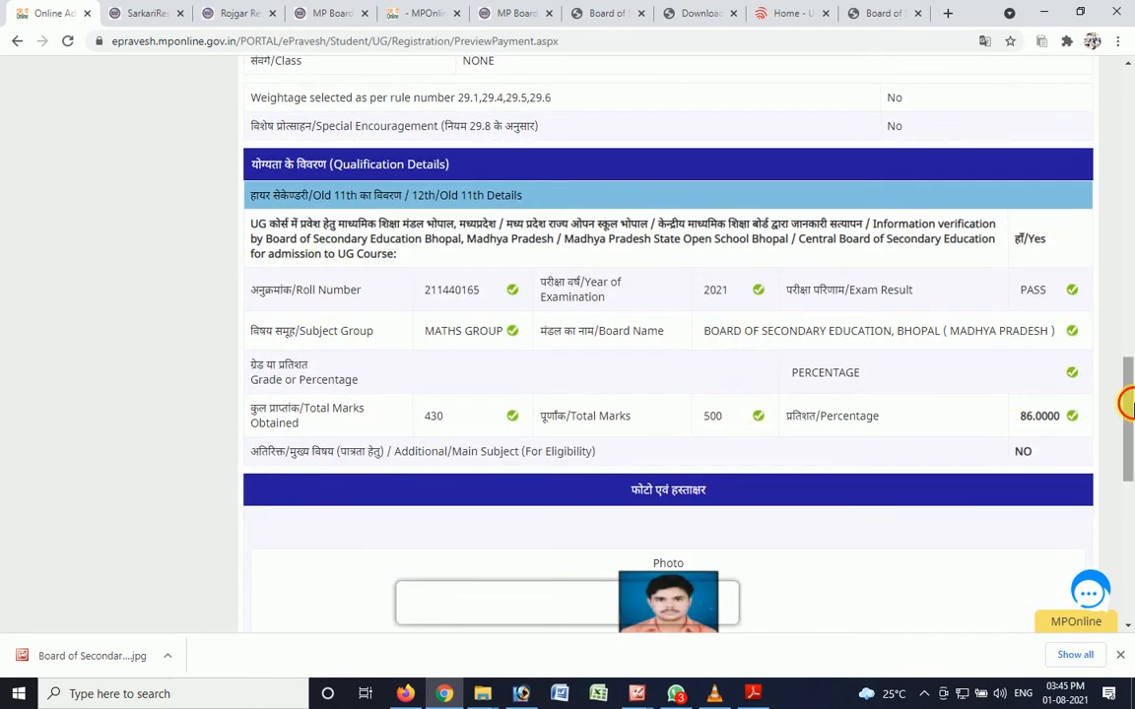
pyautogui.scroll(-3, 675, 330)
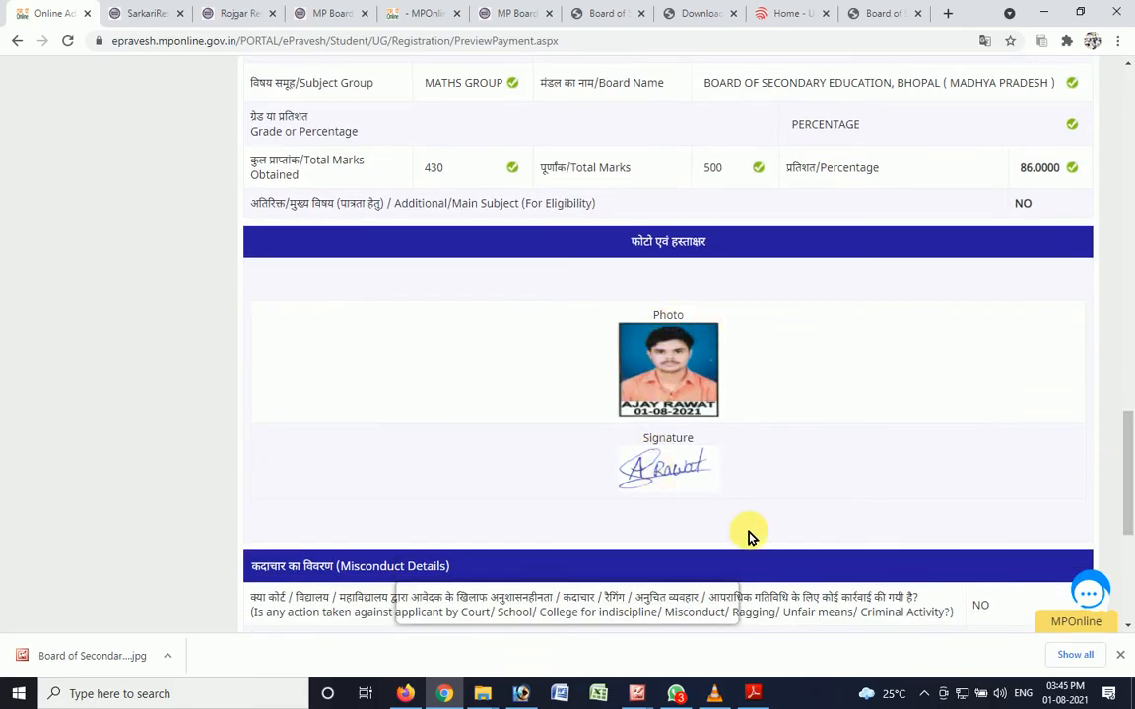
pyautogui.moveTo(1129, 434); pyautogui.dragTo(1131, 537)
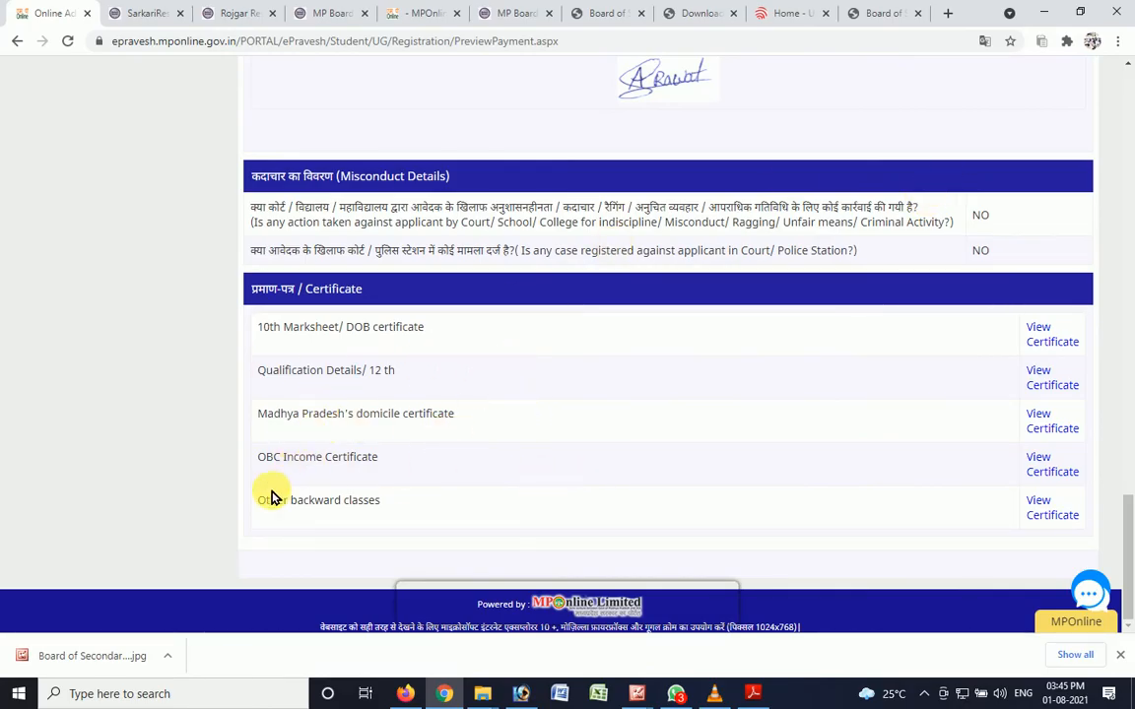
# - View the uploaded Other backward classes certificate, check its full contents and close it
pyautogui.click(1047, 504)
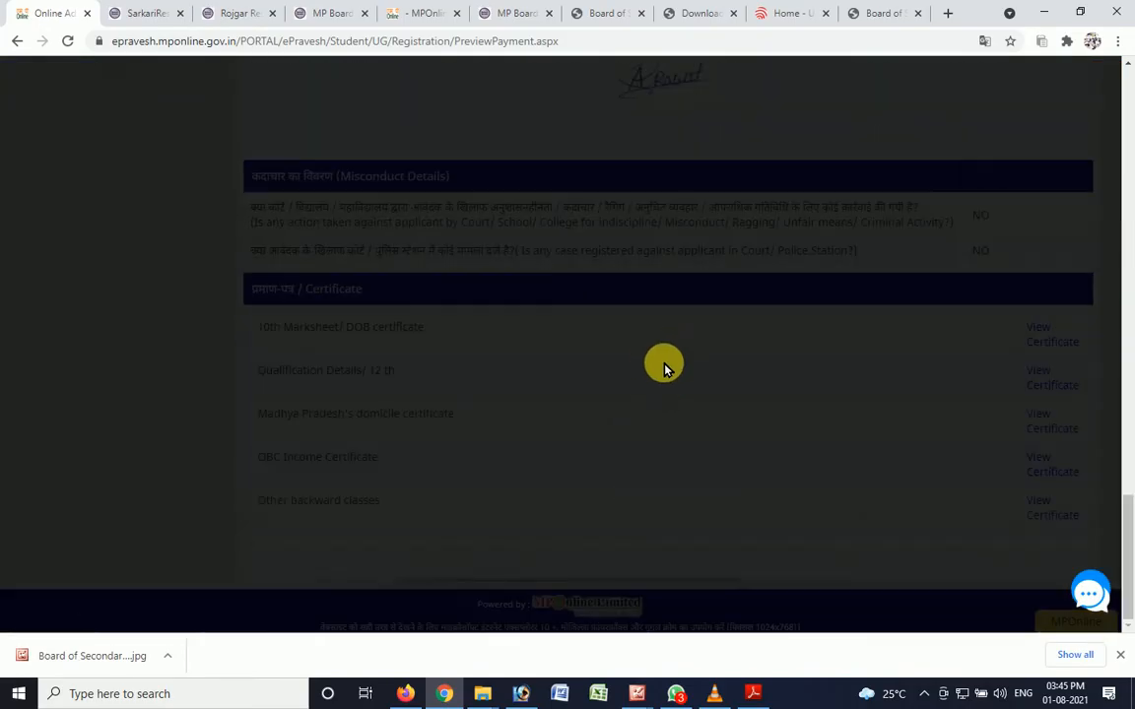
pyautogui.scroll(20, 666, 367)
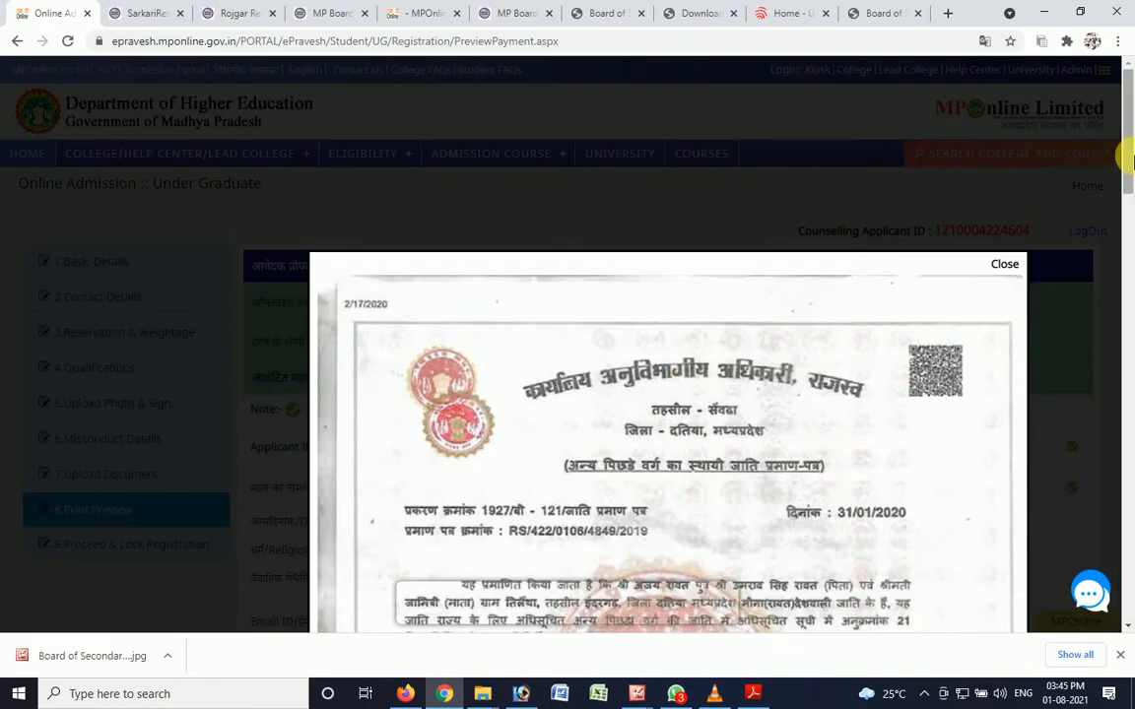
pyautogui.moveTo(1132, 158); pyautogui.dragTo(1130, 252)
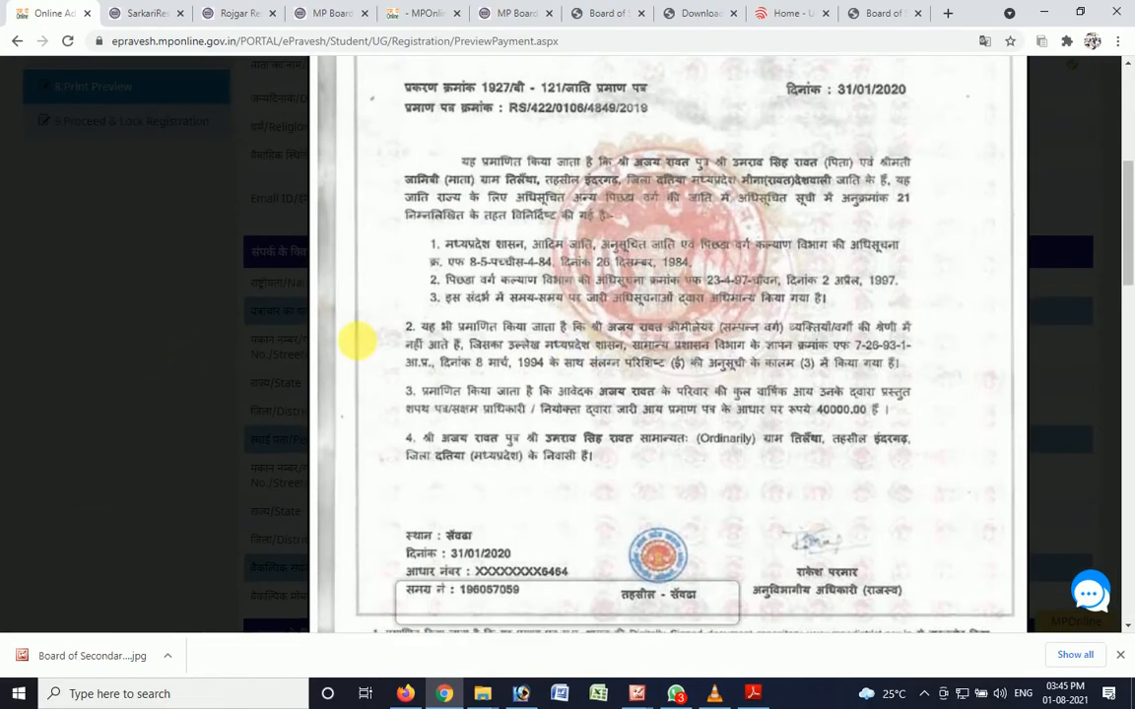
pyautogui.scroll(5, 358, 340)
pyautogui.click(1001, 266)
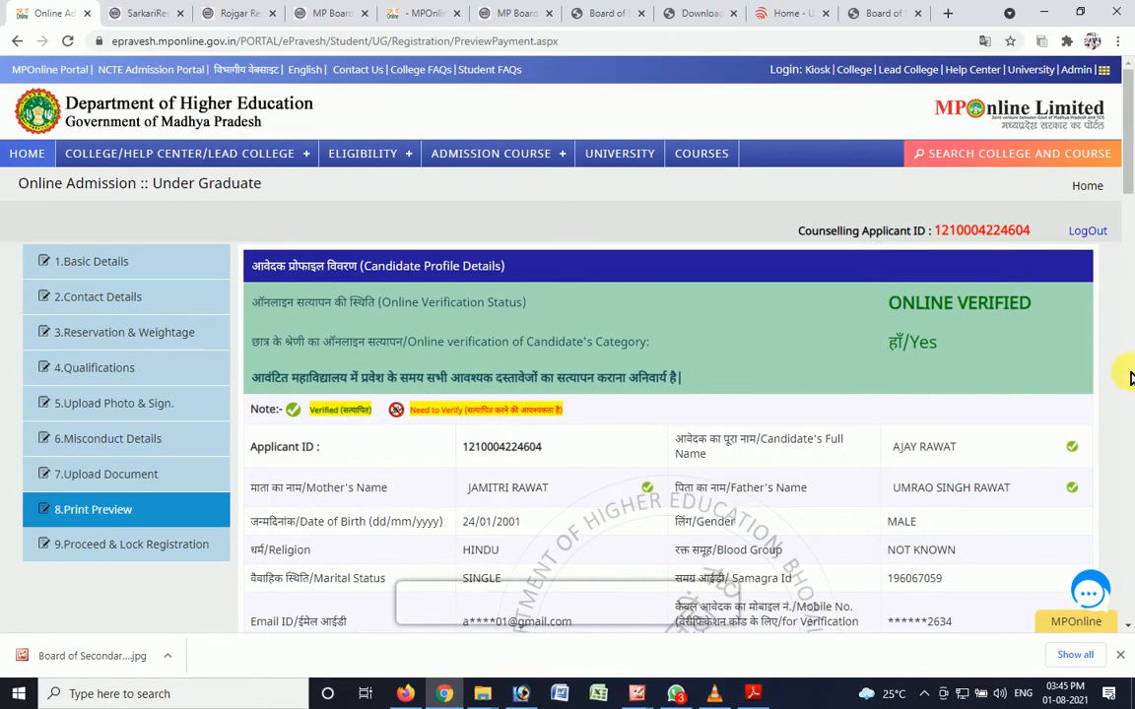
# - Open the Proceed & Lock Registration section of the application
pyautogui.moveTo(1129, 158); pyautogui.dragTo(1126, 604)
pyautogui.scroll(18, 608, 331)
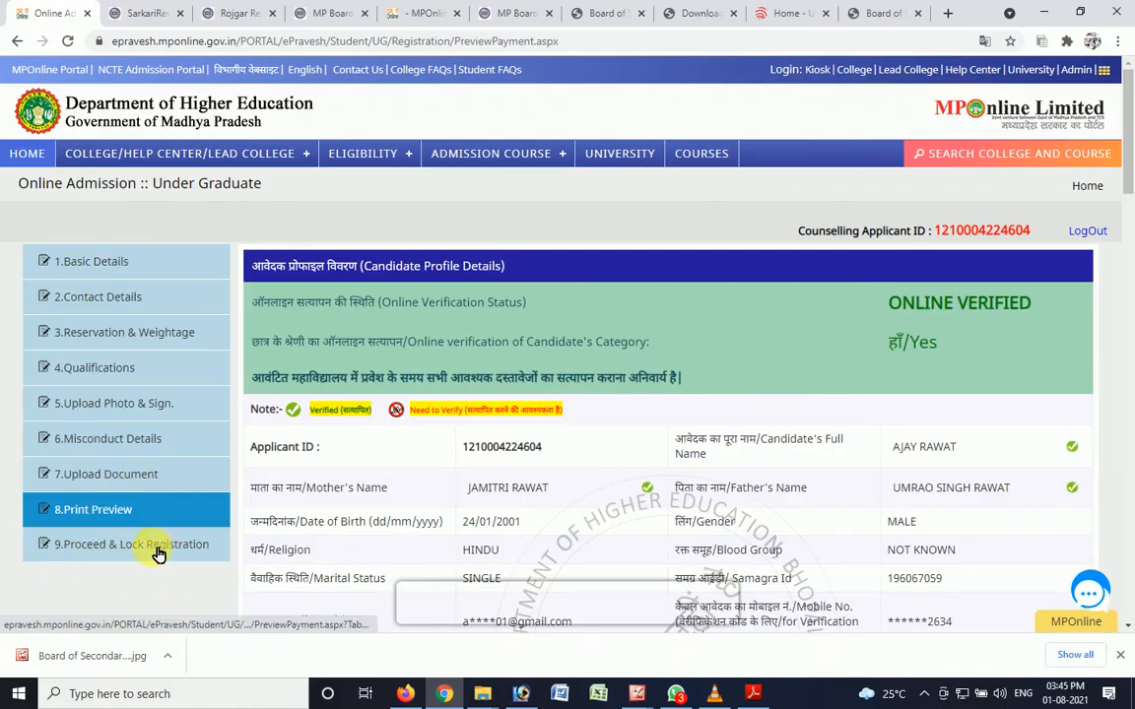
pyautogui.moveTo(1129, 158); pyautogui.dragTo(1130, 591)
pyautogui.scroll(20, 650, 440)
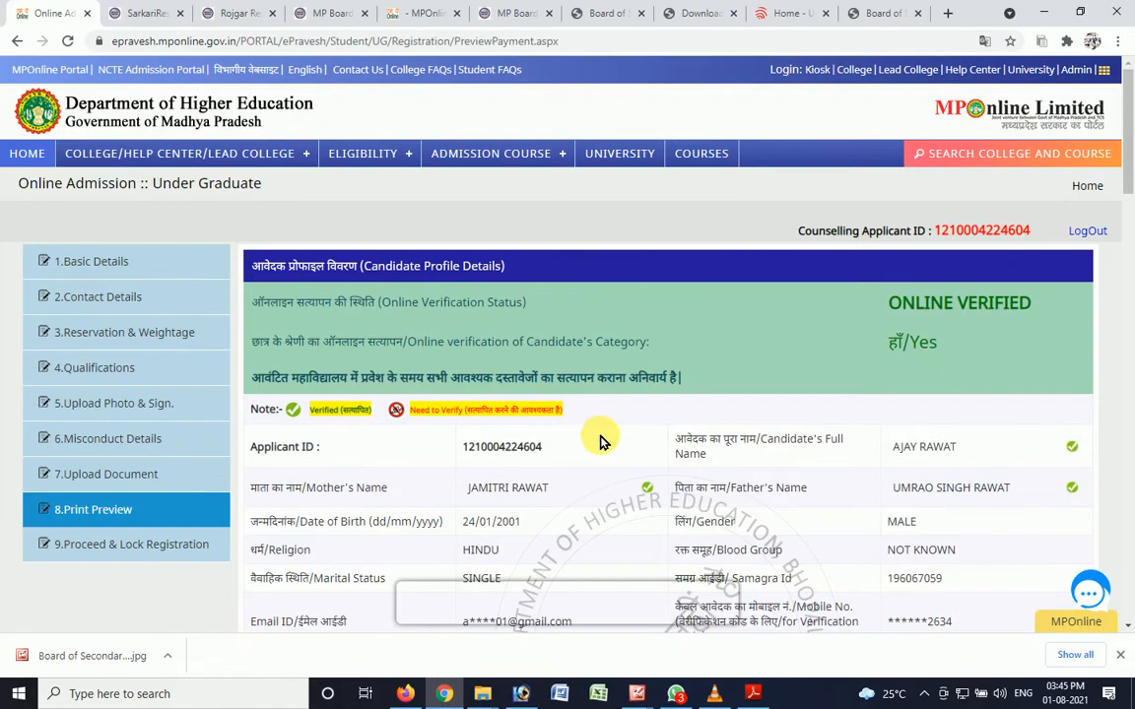
pyautogui.click(151, 549)
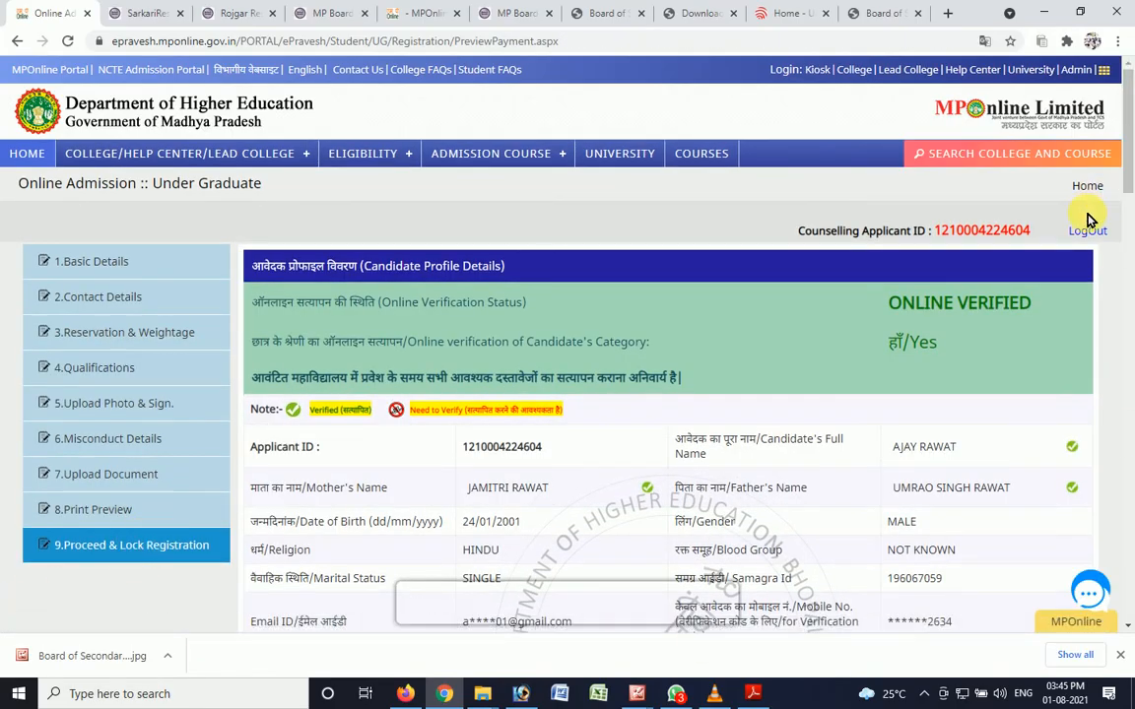
# - Proceed to pay the registration fee from the end of the locked registration preview
pyautogui.moveTo(1131, 152); pyautogui.dragTo(1123, 600)
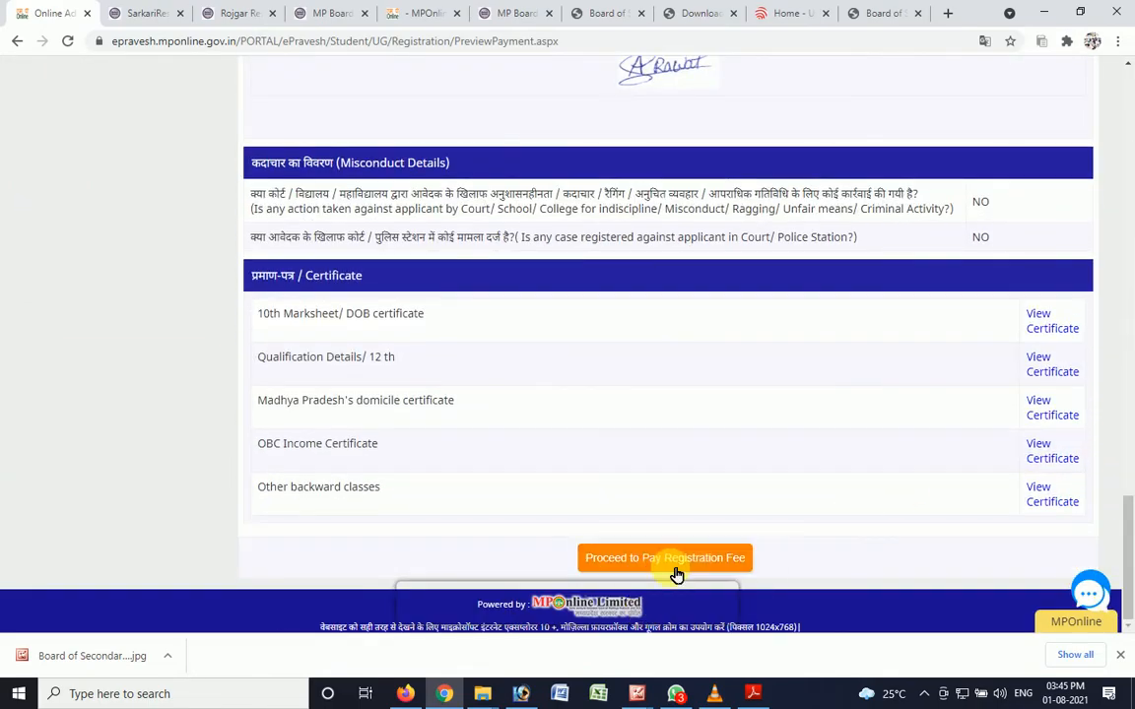
pyautogui.moveTo(1130, 562)
pyautogui.mouseDown()
pyautogui.moveTo(1129, 207)
pyautogui.moveTo(1131, 573)
pyautogui.mouseUp()
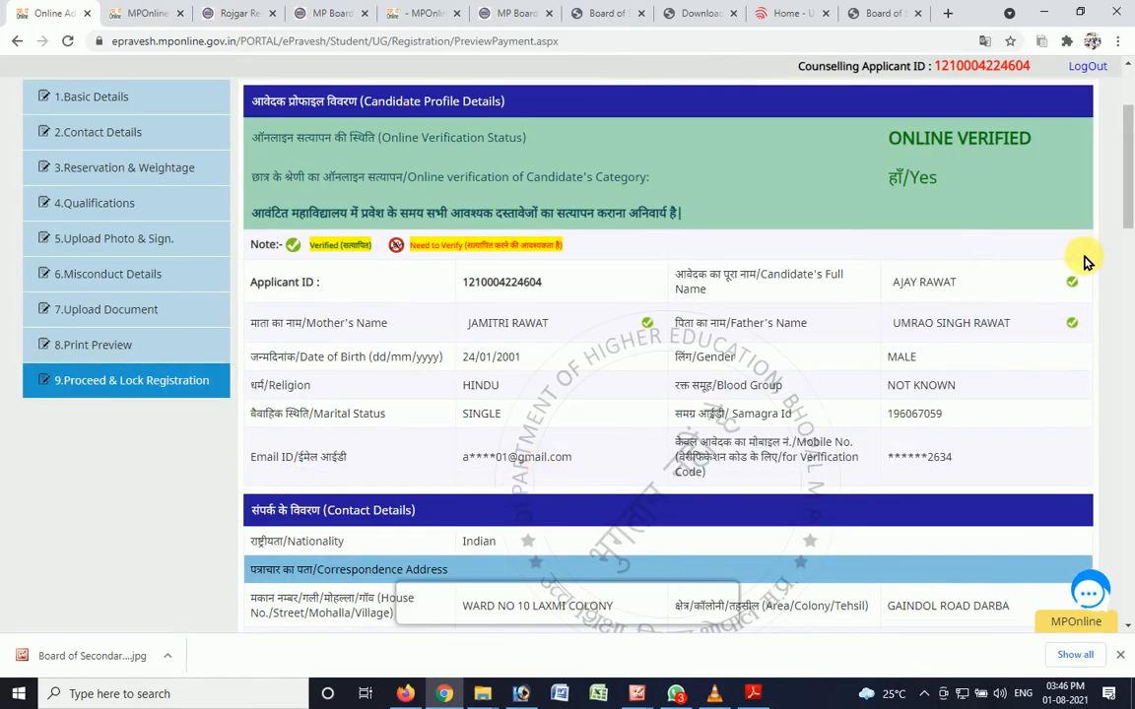
pyautogui.moveTo(1130, 211); pyautogui.dragTo(1114, 664)
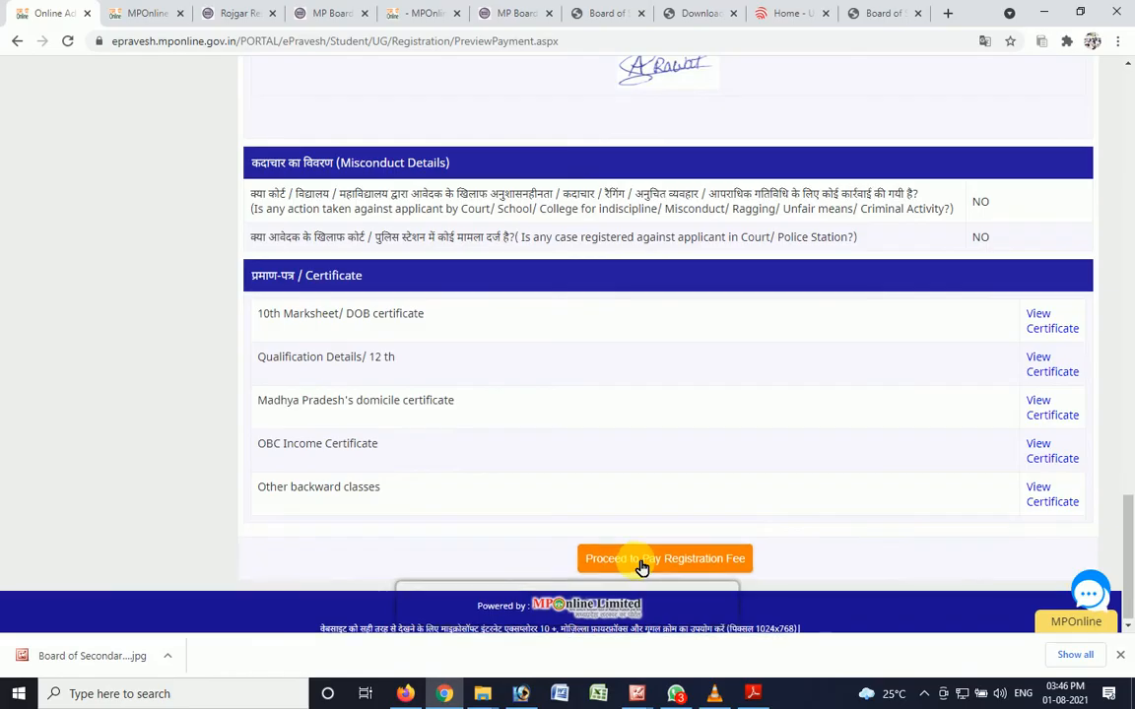
pyautogui.click(702, 568)
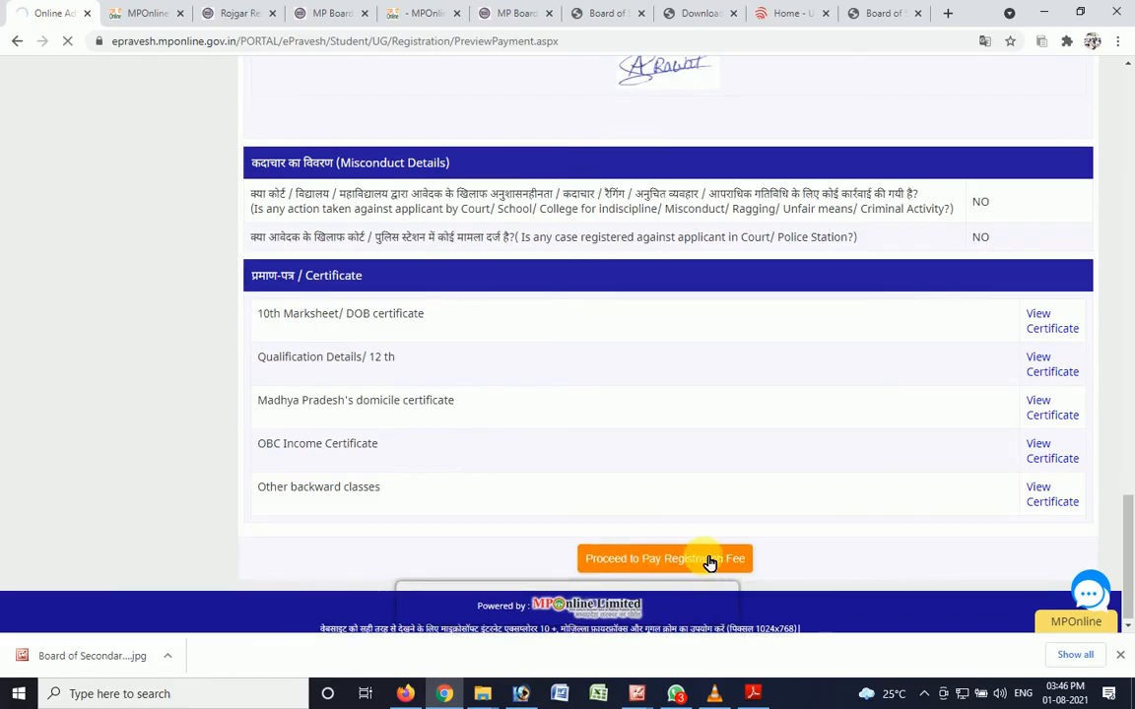
pyautogui.moveTo(1128, 547); pyautogui.dragTo(1133, 475)
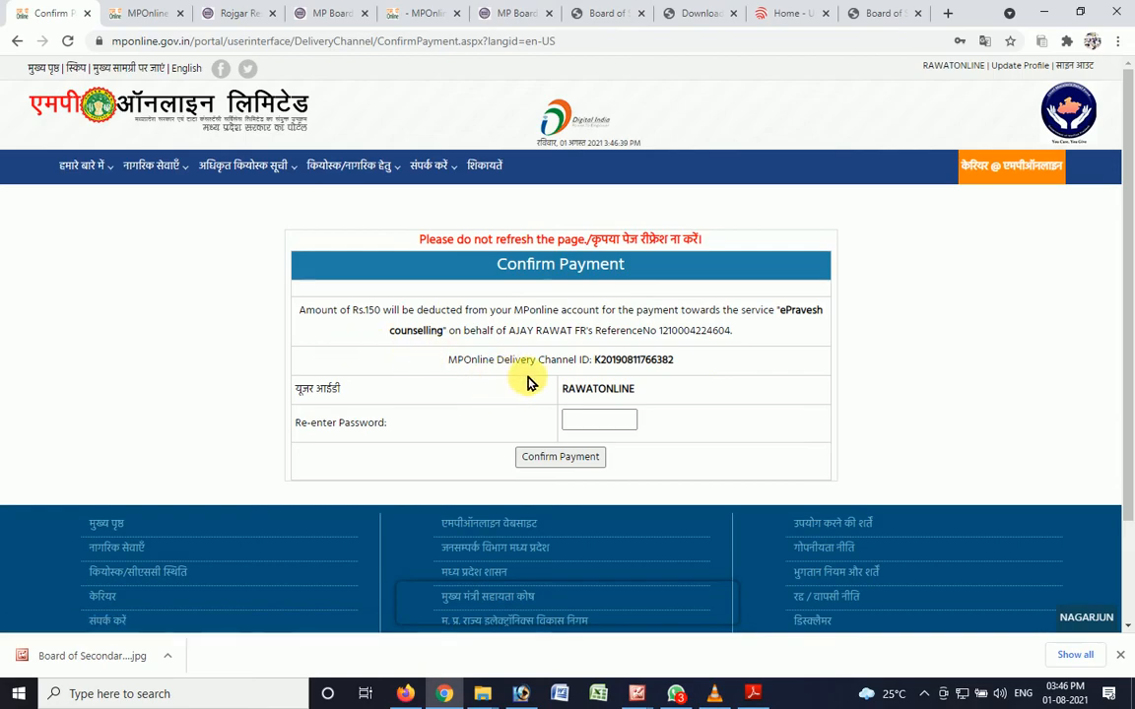
# - Confirm the ePravesh counselling payment by re-entering the account password, and look through the resulting registration receipt
pyautogui.scroll(-2, 1125, 374)
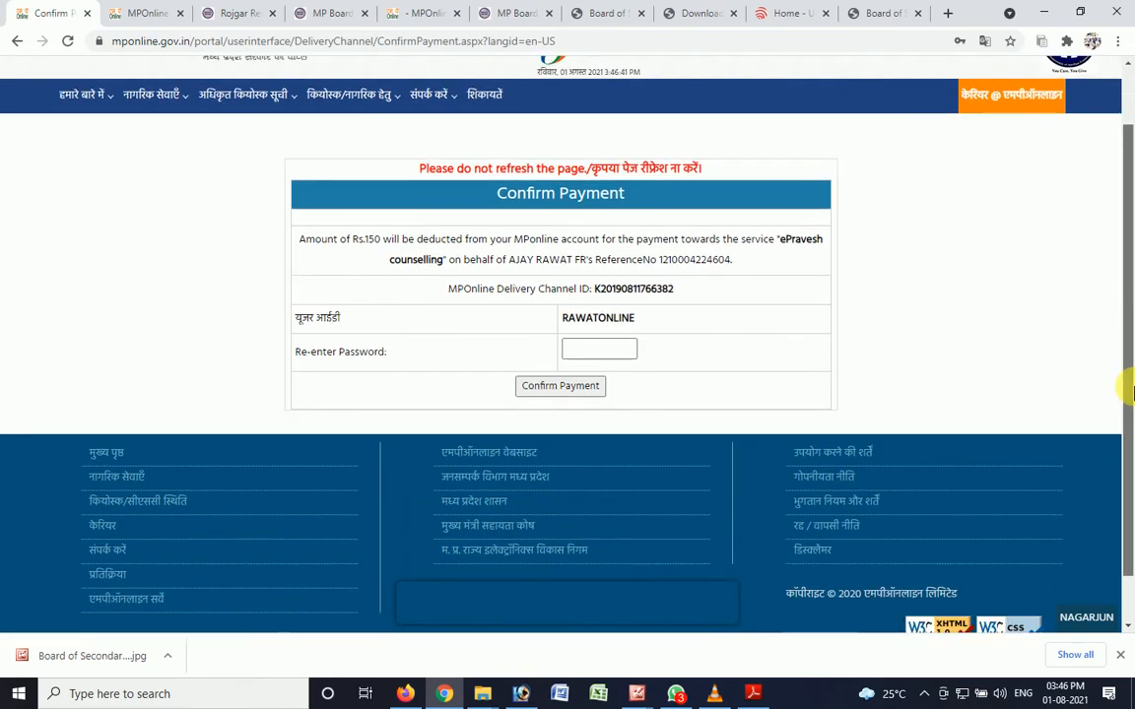
pyautogui.click(608, 354)
pyautogui.click(607, 56)
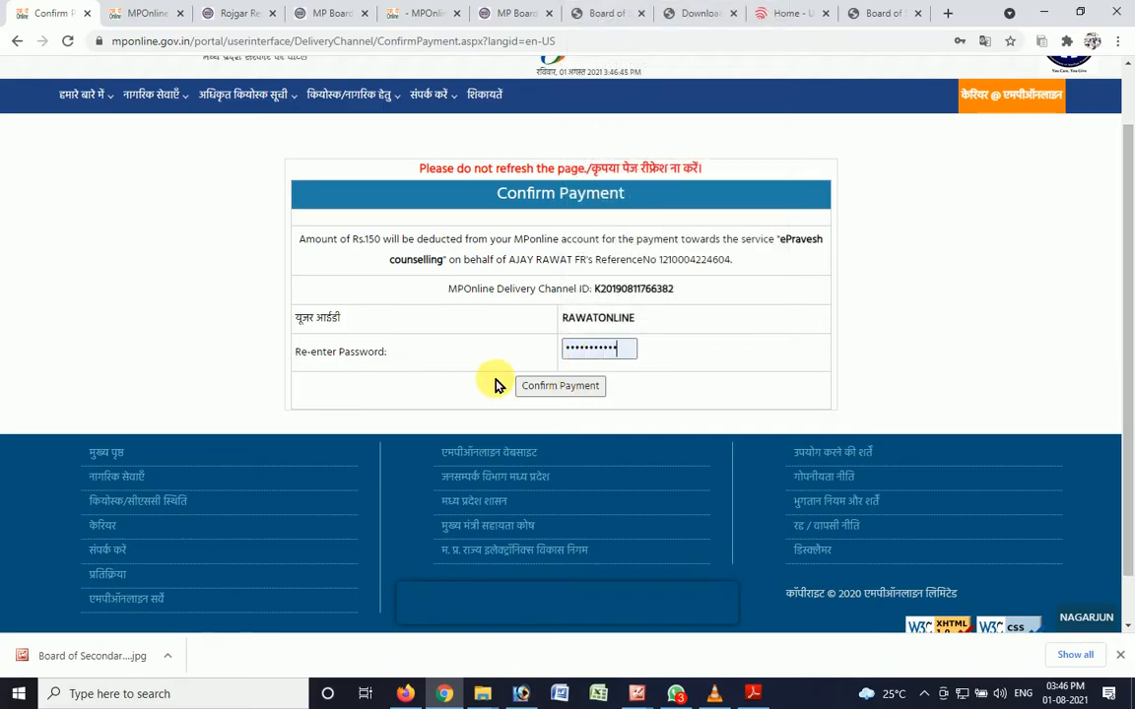
pyautogui.click(532, 385)
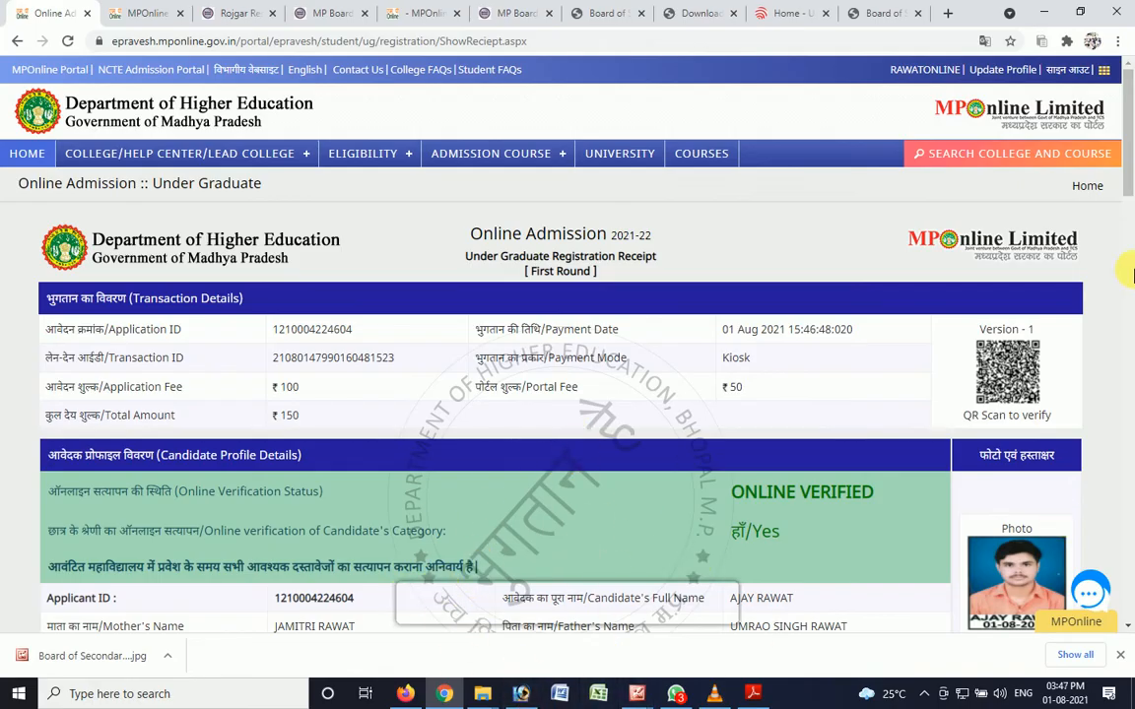
pyautogui.moveTo(1123, 187); pyautogui.dragTo(1123, 590)
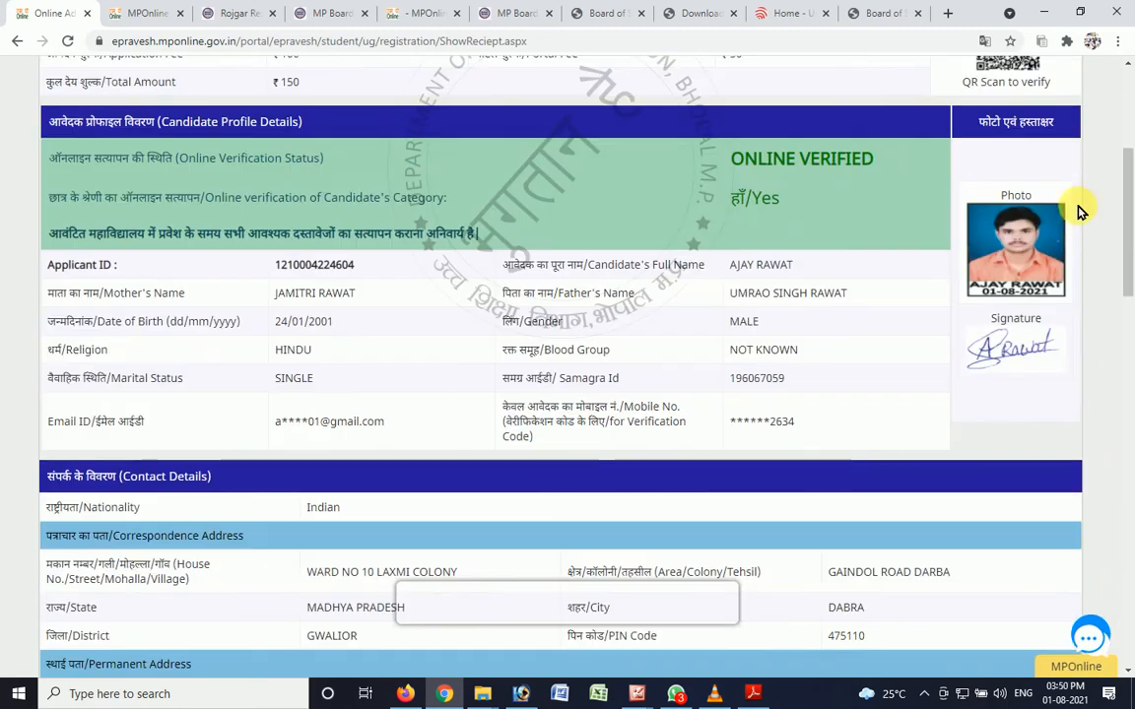
pyautogui.moveTo(1126, 224); pyautogui.dragTo(1122, 405)
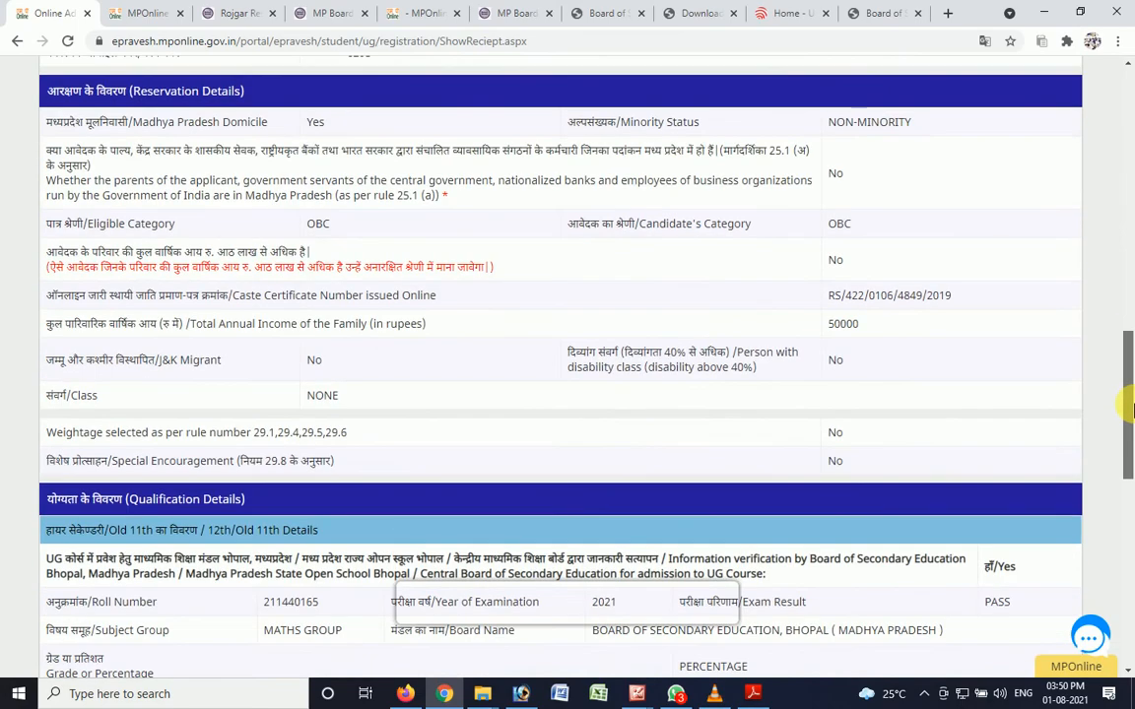
# - Open the Under Graduate registration from the kiosk services page and agree to the instructions declaration
pyautogui.click(139, 21)
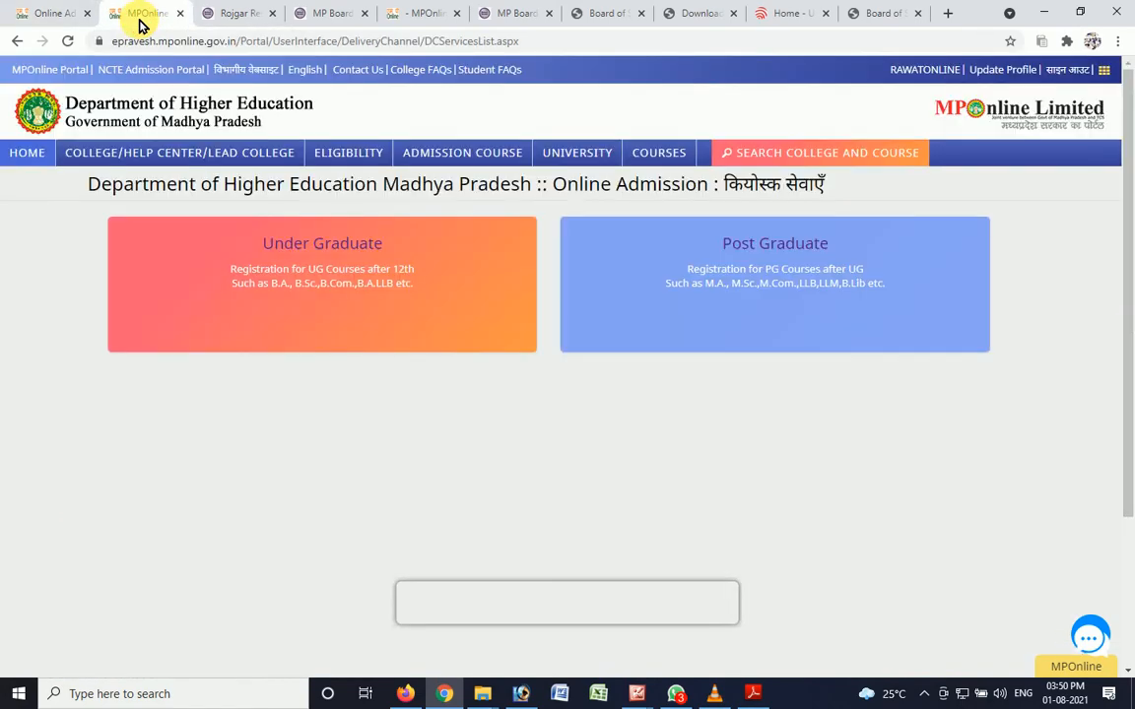
pyautogui.click(311, 279)
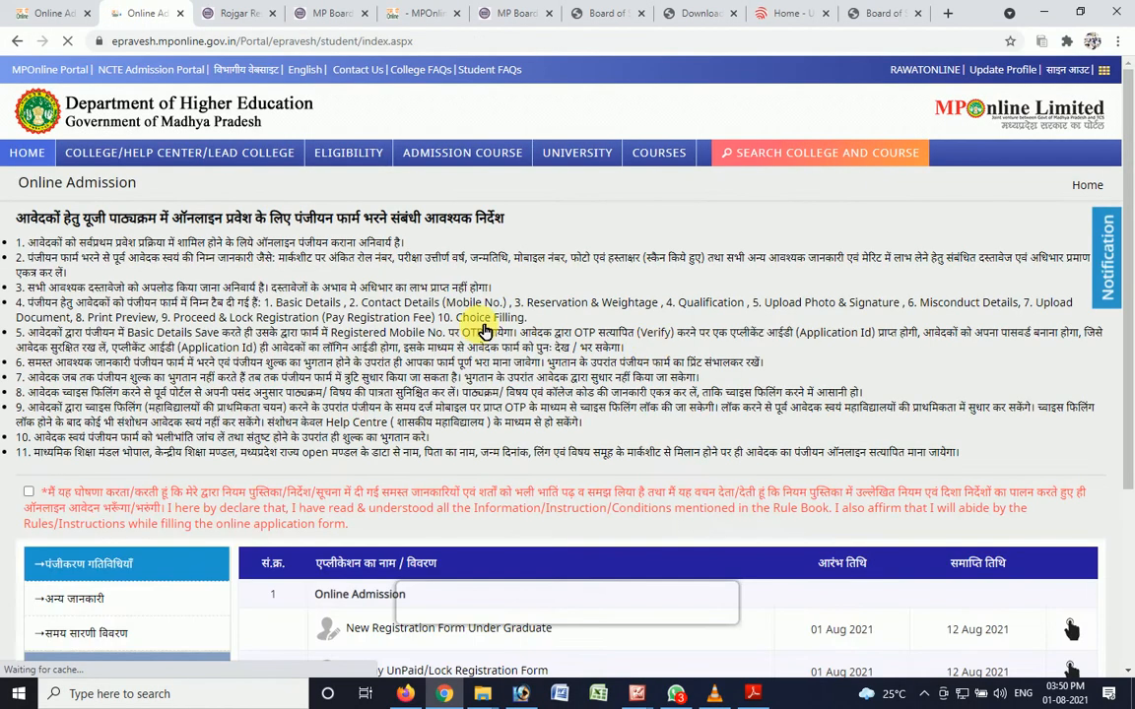
pyautogui.scroll(-5, 380, 519)
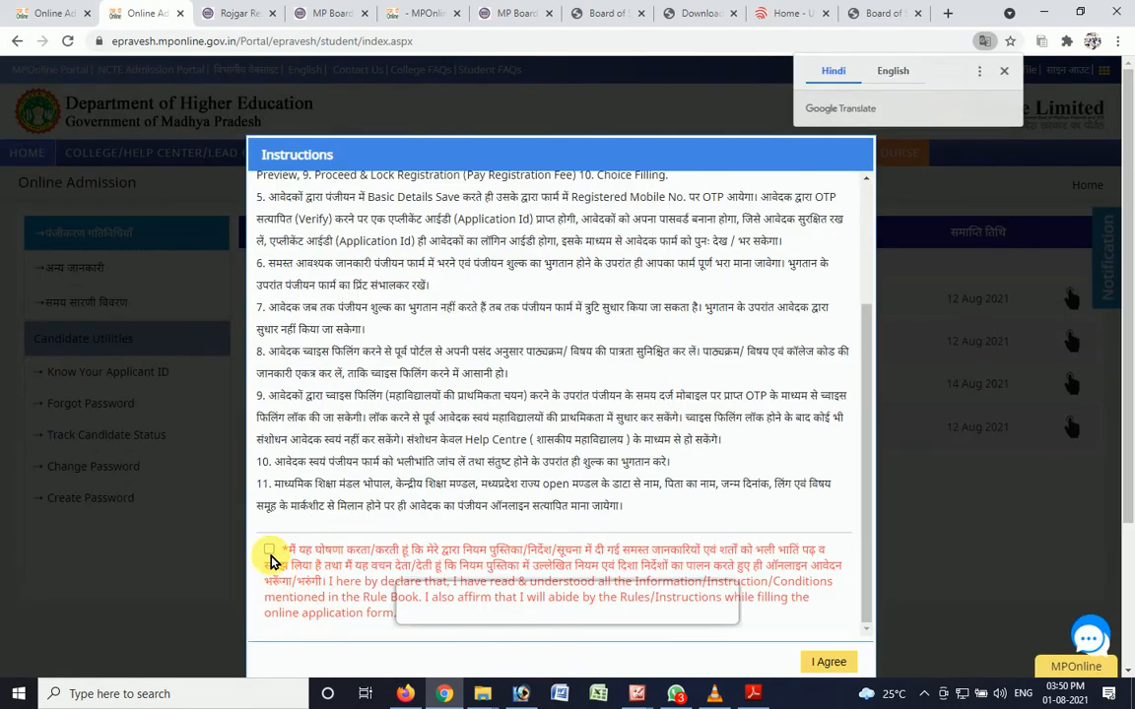
pyautogui.click(270, 549)
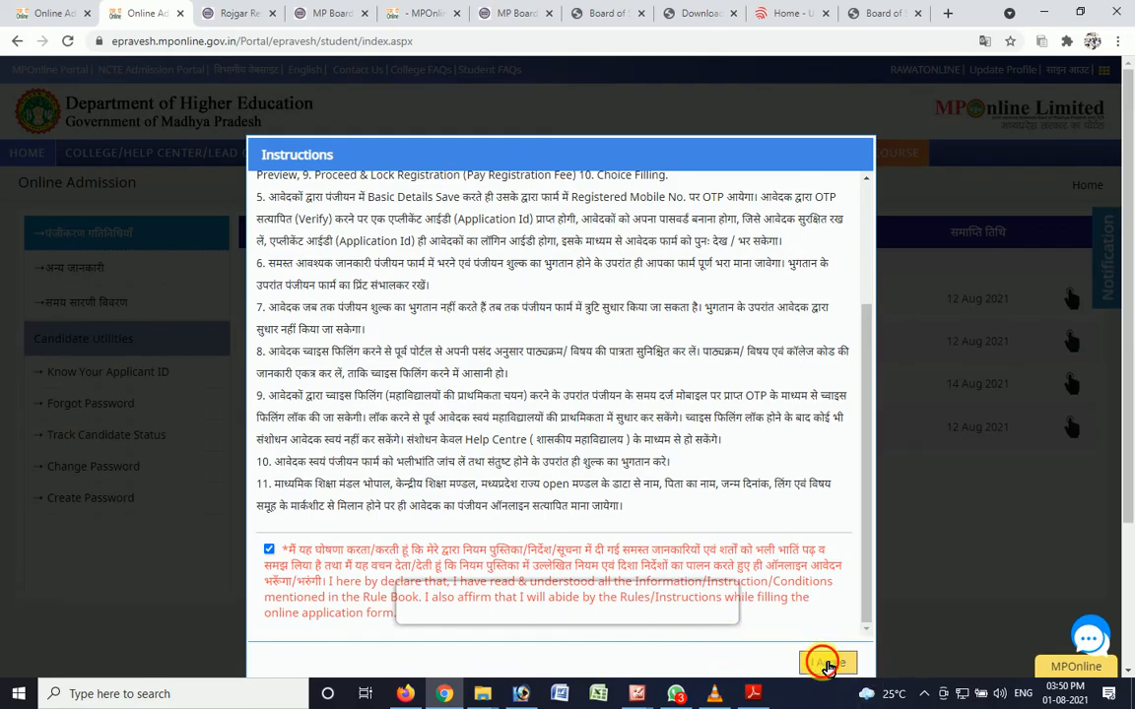
pyautogui.click(828, 664)
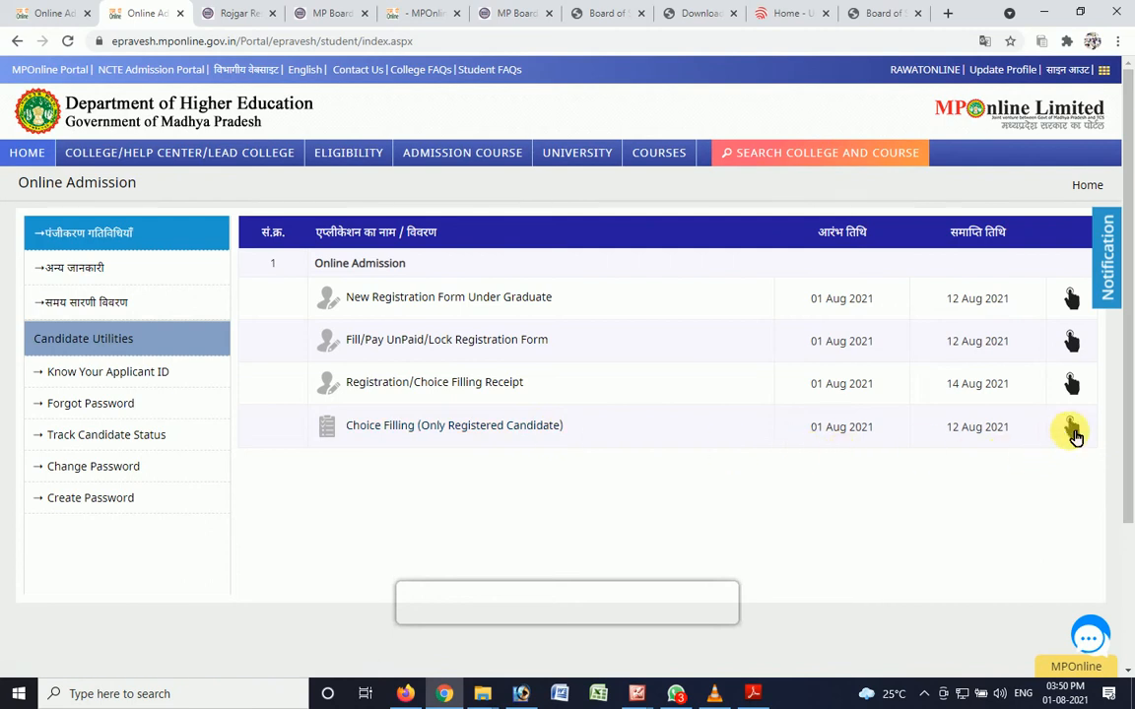
# - Open Choice Filling for registered candidates and clear the prefilled applicant ID and password from its login form
pyautogui.click(1072, 432)
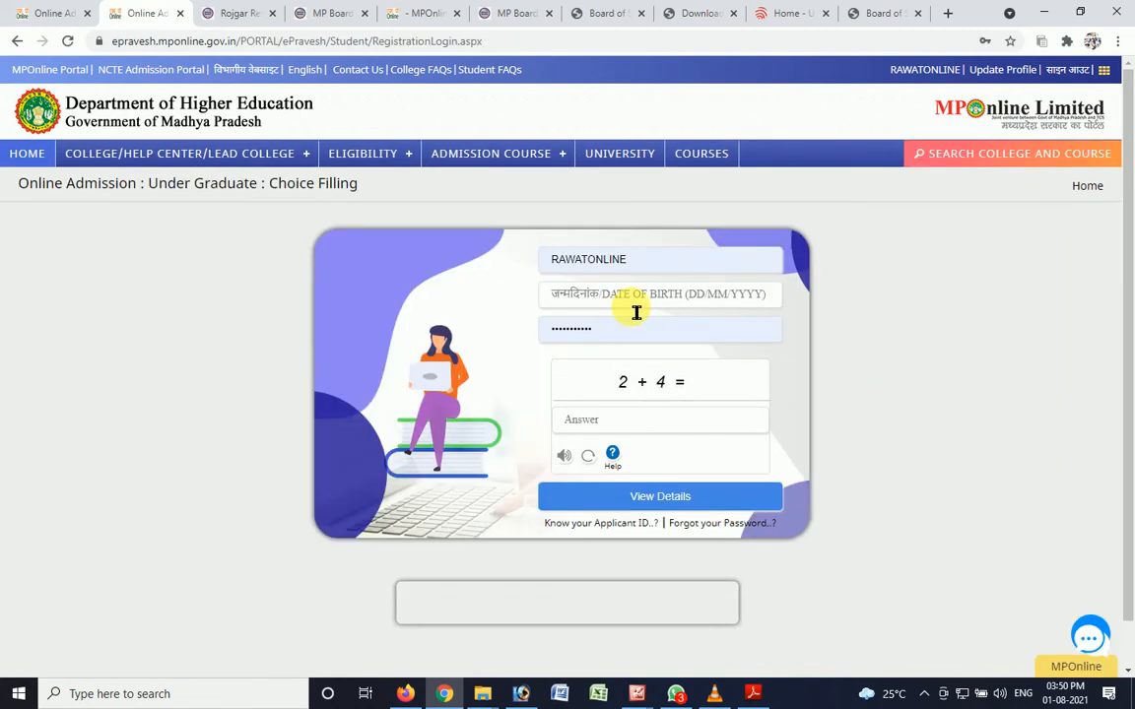
pyautogui.moveTo(630, 259); pyautogui.dragTo(539, 266)
pyautogui.press('BackSpace')
pyautogui.press('Tab')
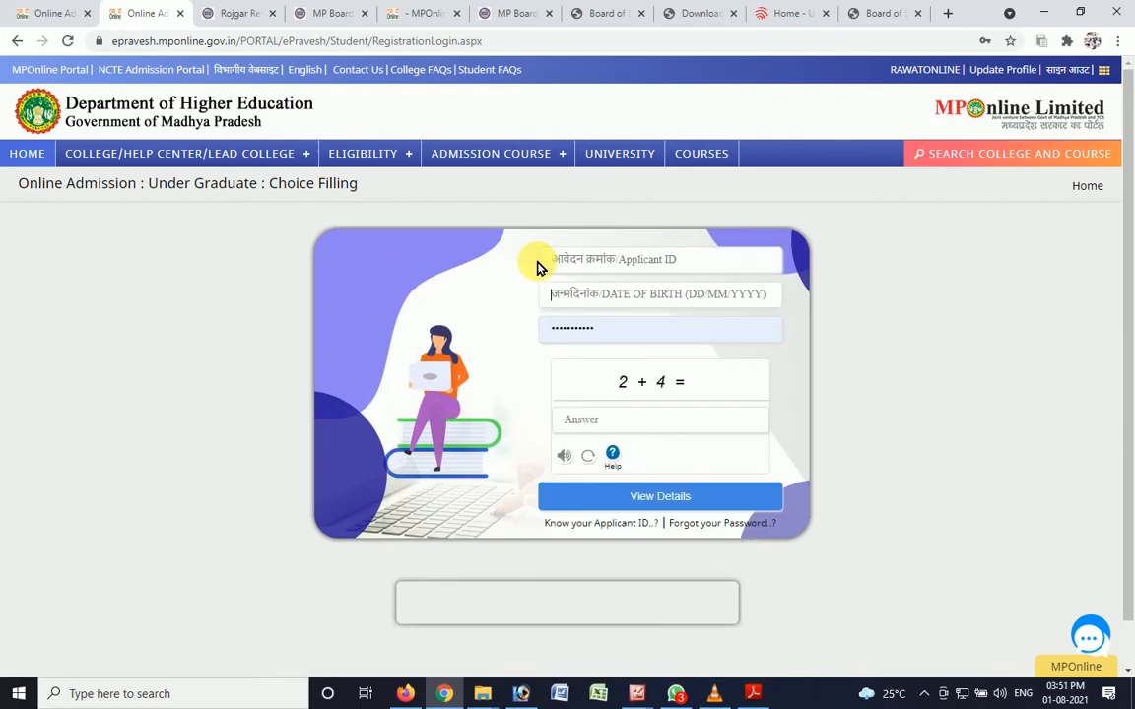
pyautogui.press('Tab')
pyautogui.press('BackSpace')
pyautogui.hotkey('shift', 'Tab')
pyautogui.hotkey('shift', 'Tab')
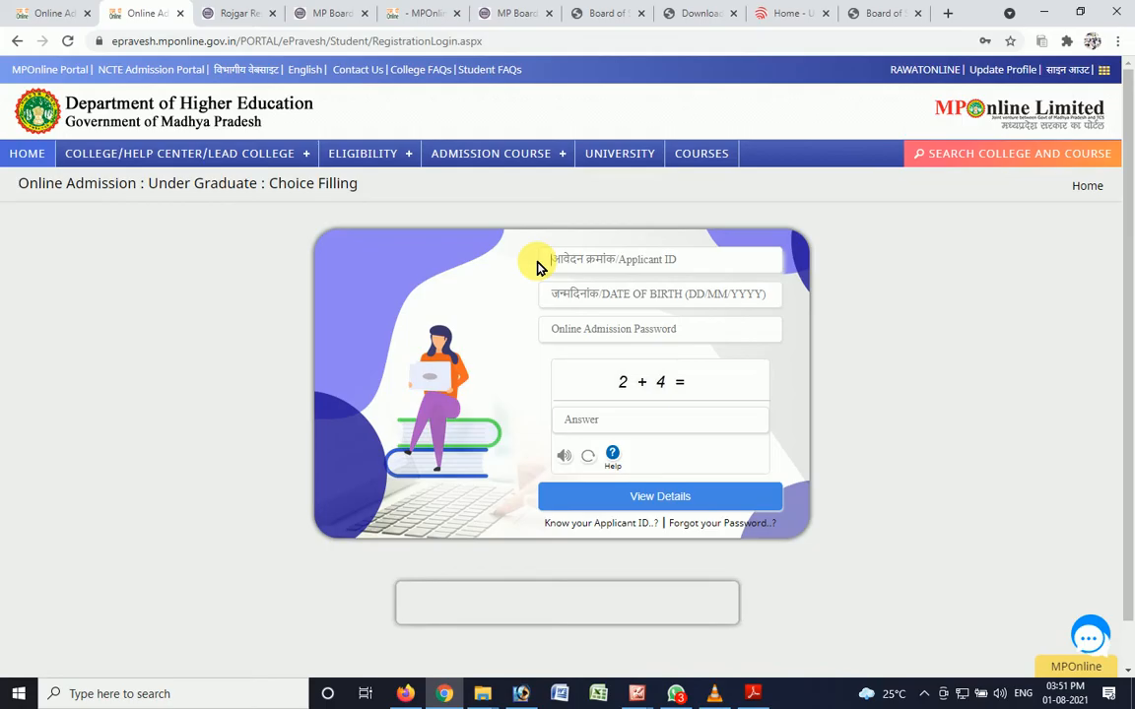
# - Enter the candidate's applicant ID in the Choice Filling login form
pyautogui.click(540, 261)
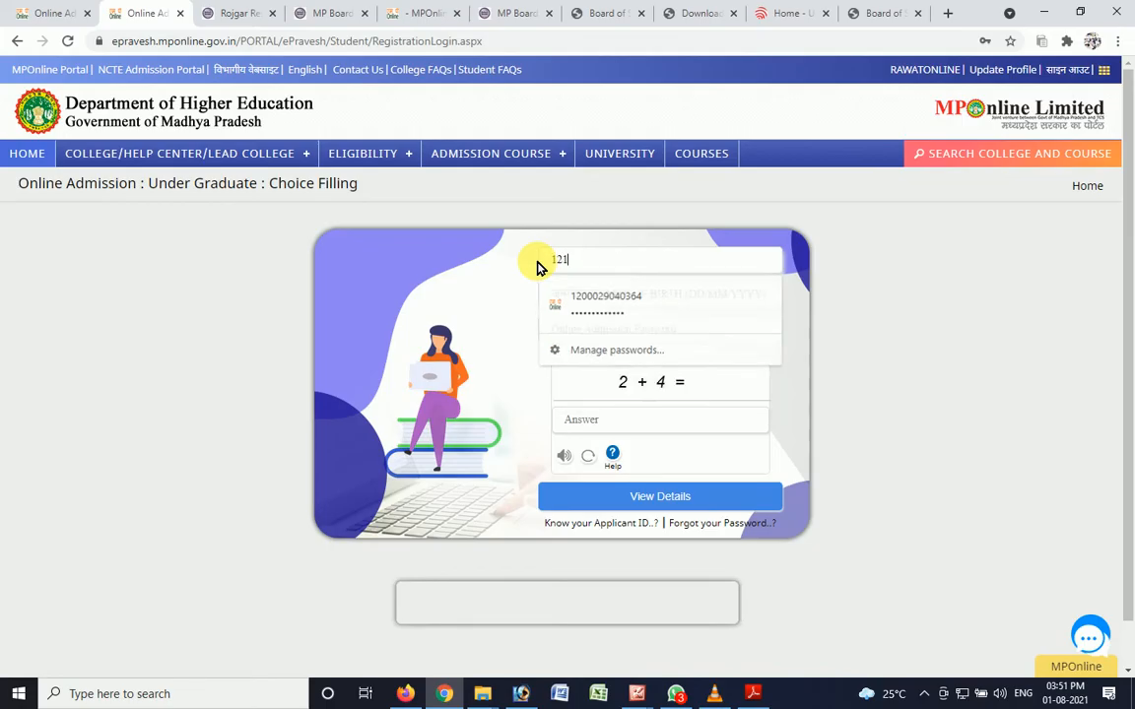
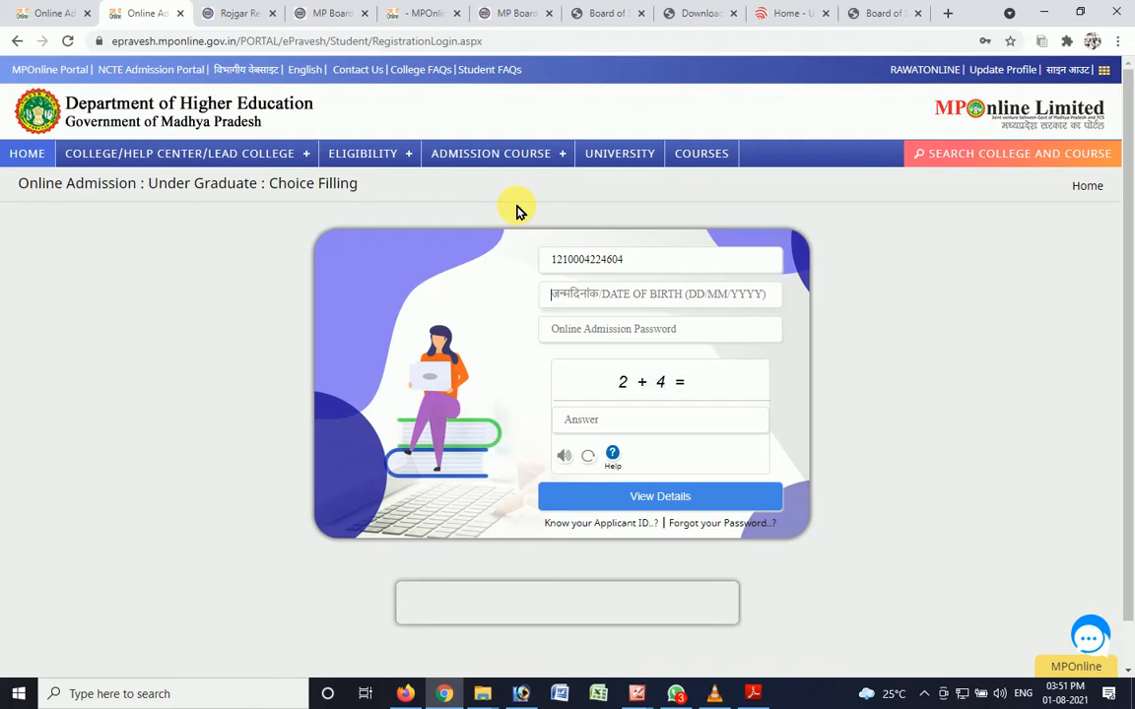
# - Log in to Choice Filling with the candidate's date of birth, admission password and captcha answer 6, and answer the save-password prompt
pyautogui.press('Tab')
pyautogui.write('24')
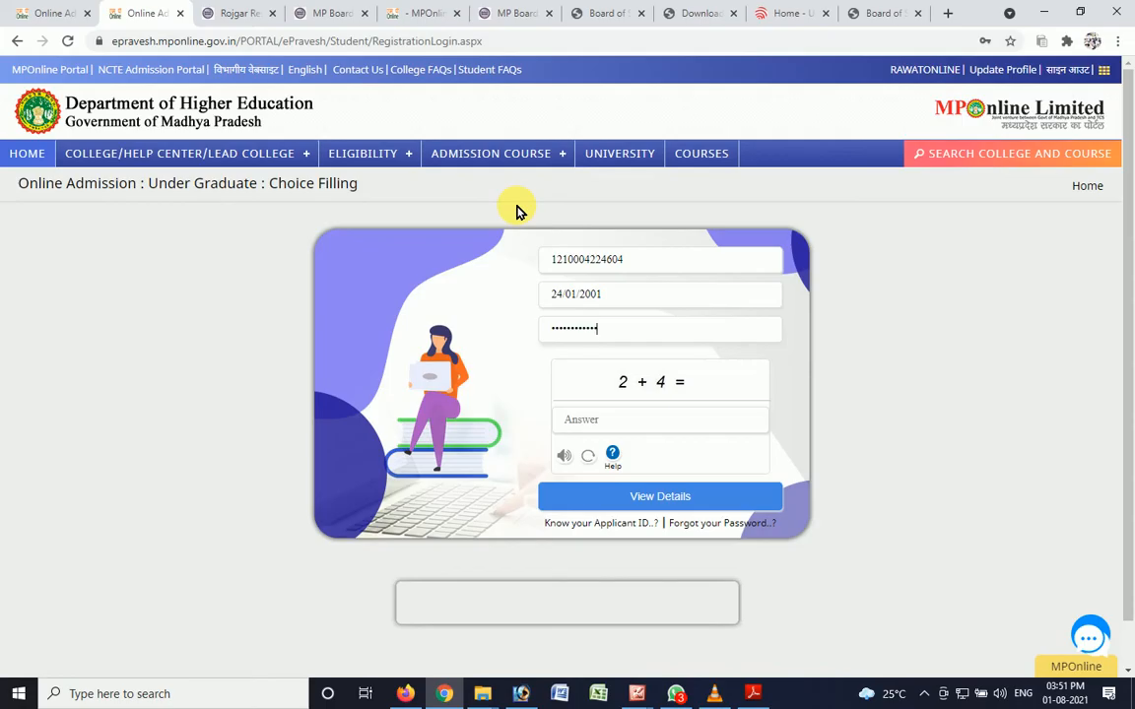
pyautogui.click(602, 426)
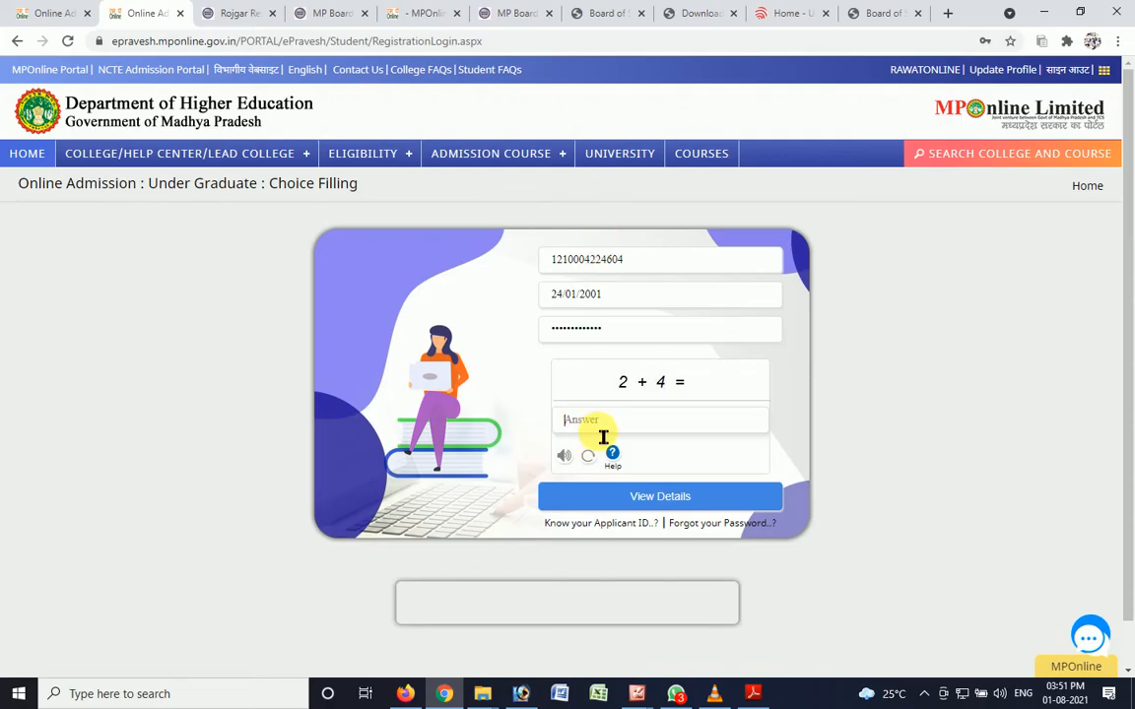
pyautogui.click(586, 497)
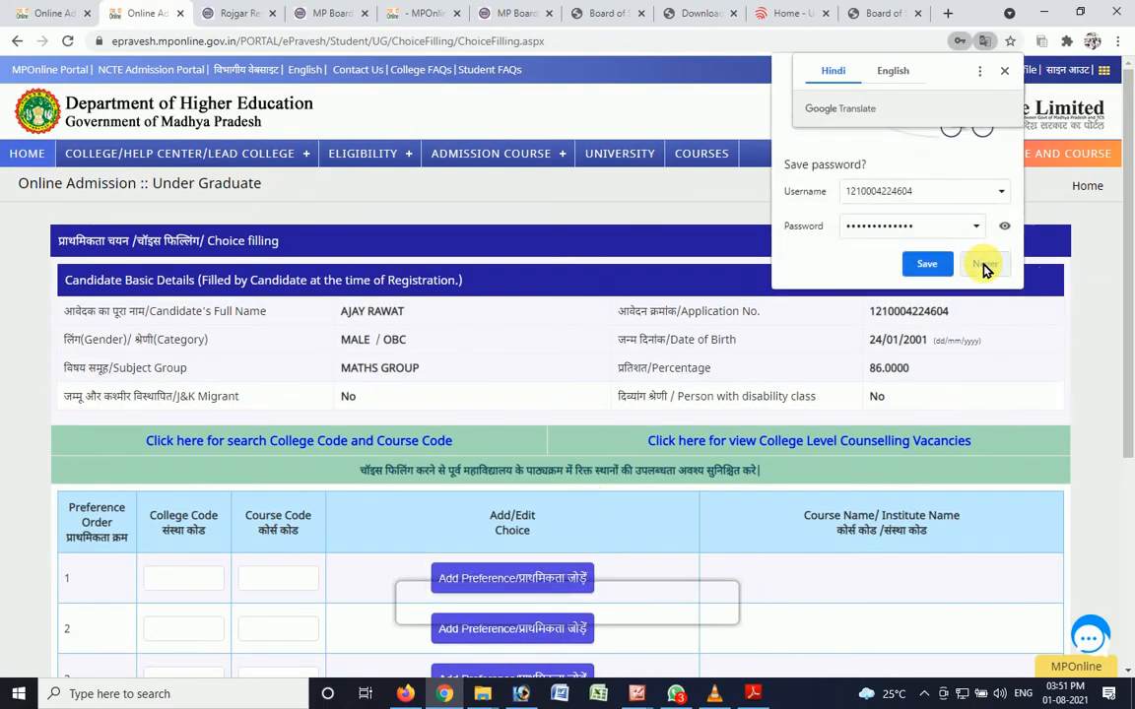
pyautogui.click(927, 264)
pyautogui.scroll(-2, 1128, 256)
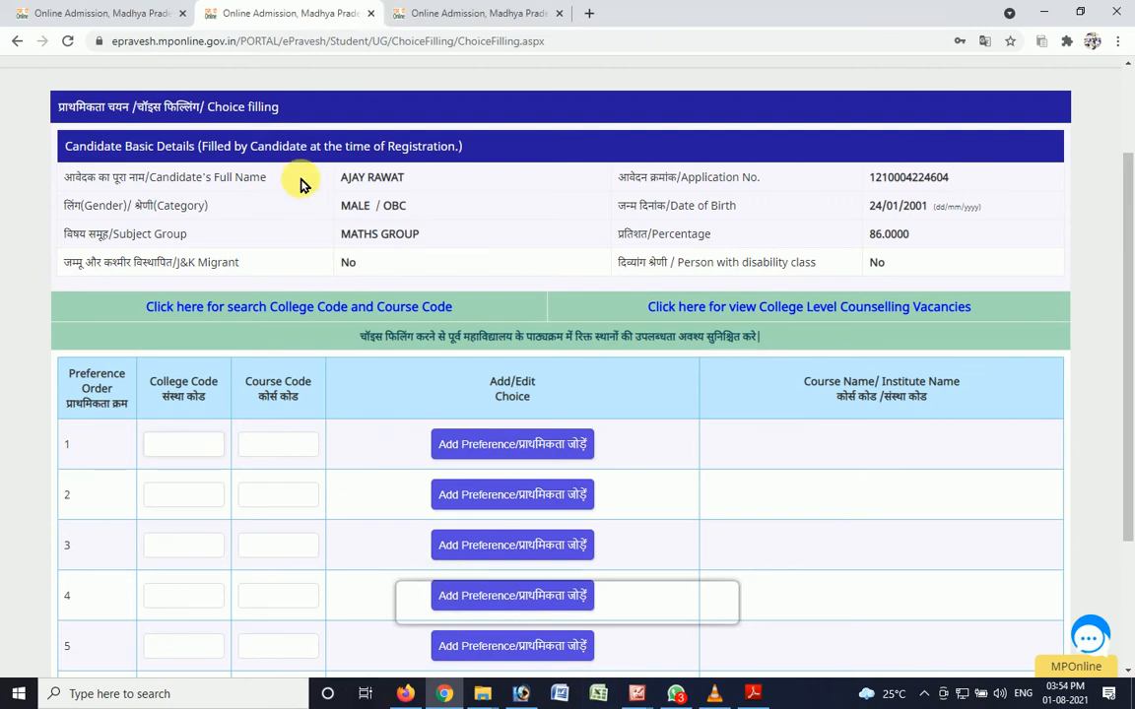
# - Open the search for college codes, course codes and eligibility from the portal home page
pyautogui.click(475, 12)
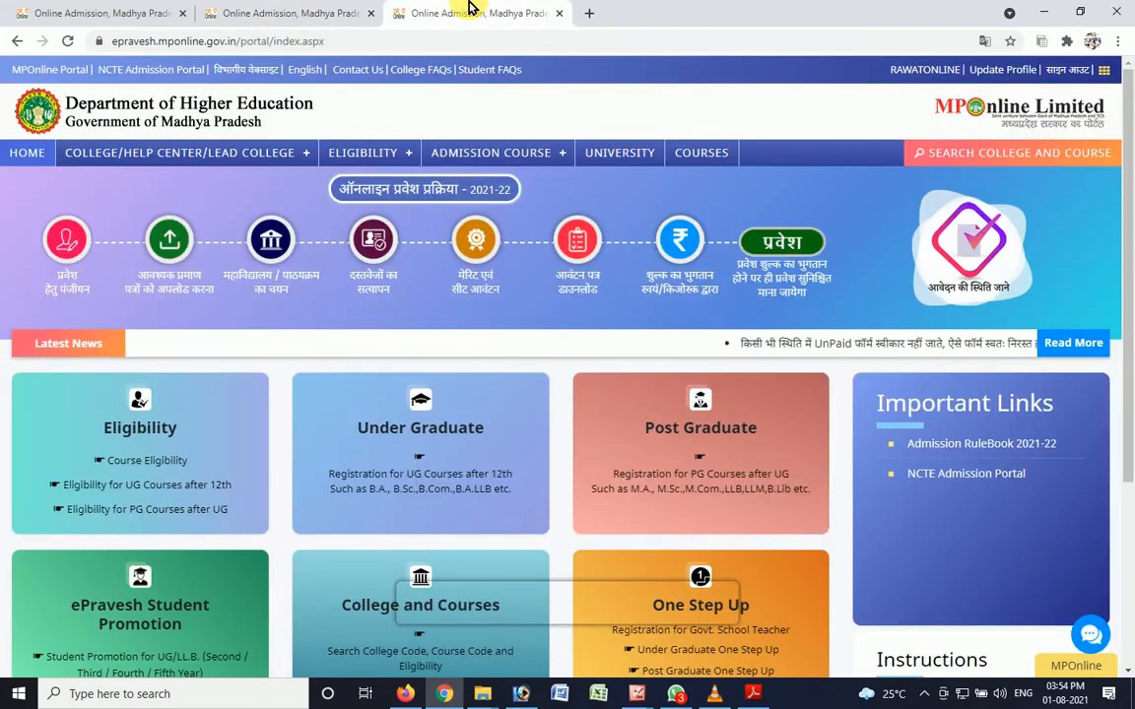
pyautogui.moveTo(1129, 263); pyautogui.dragTo(1064, 428)
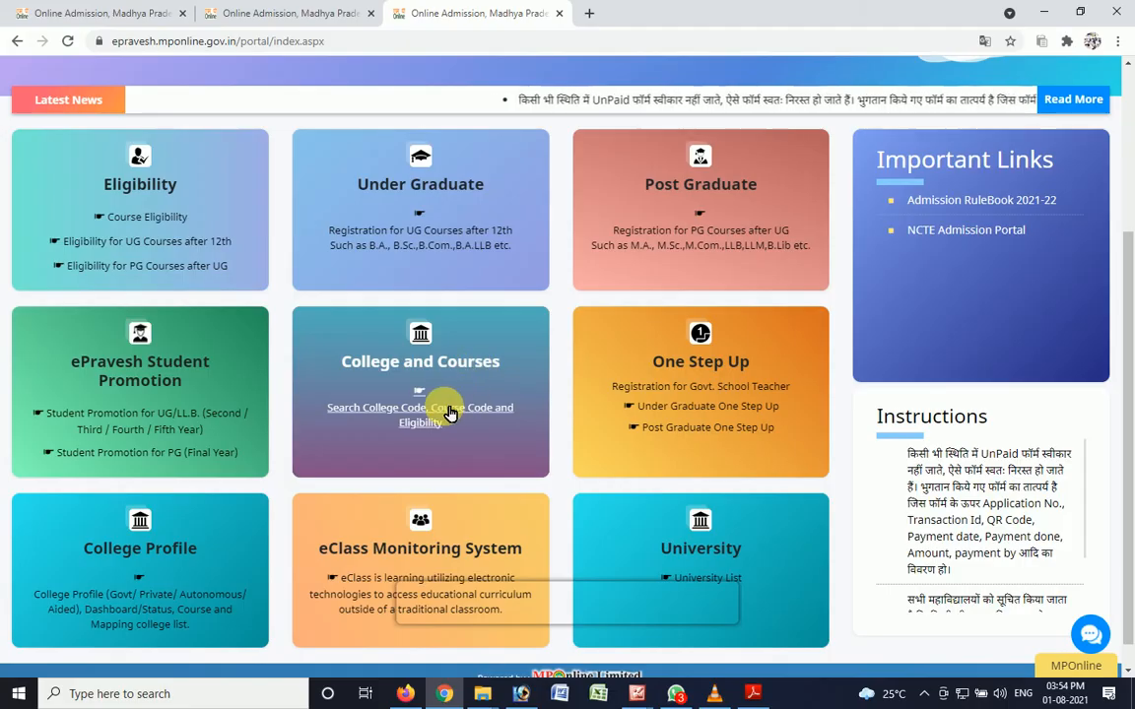
pyautogui.click(402, 411)
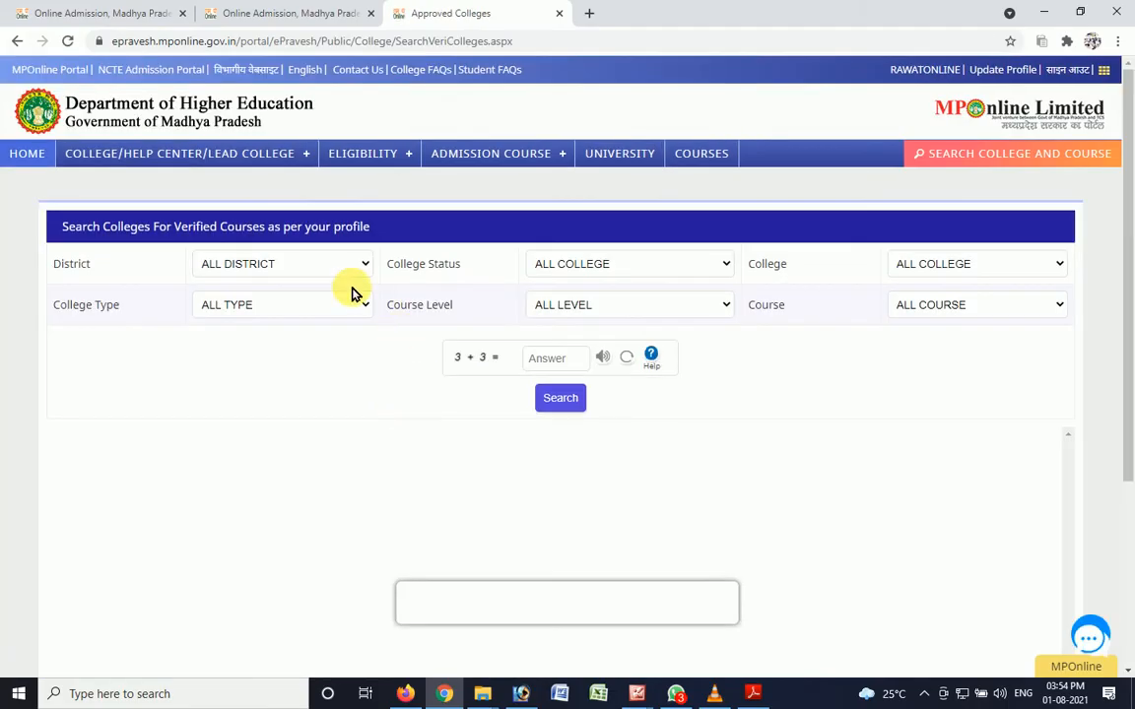
# - Filter the college search to the GWALIOR district and GOVERNMENT college status
pyautogui.click(229, 269)
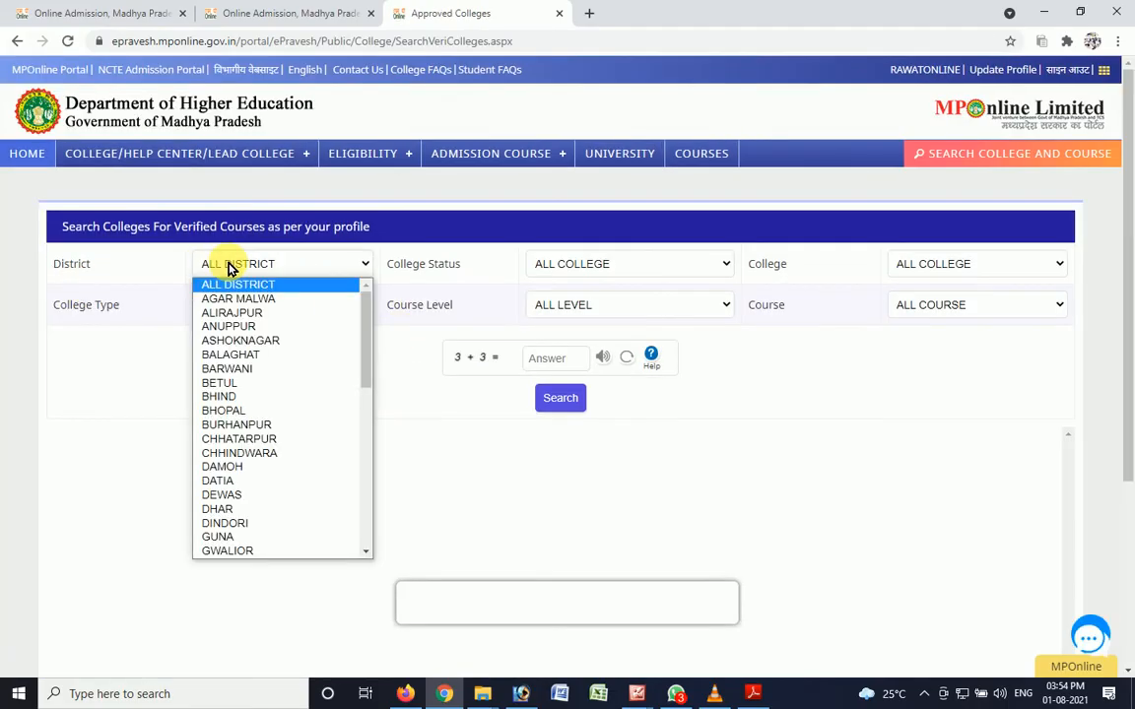
pyautogui.press('g')
pyautogui.press('Down')
pyautogui.press('Return')
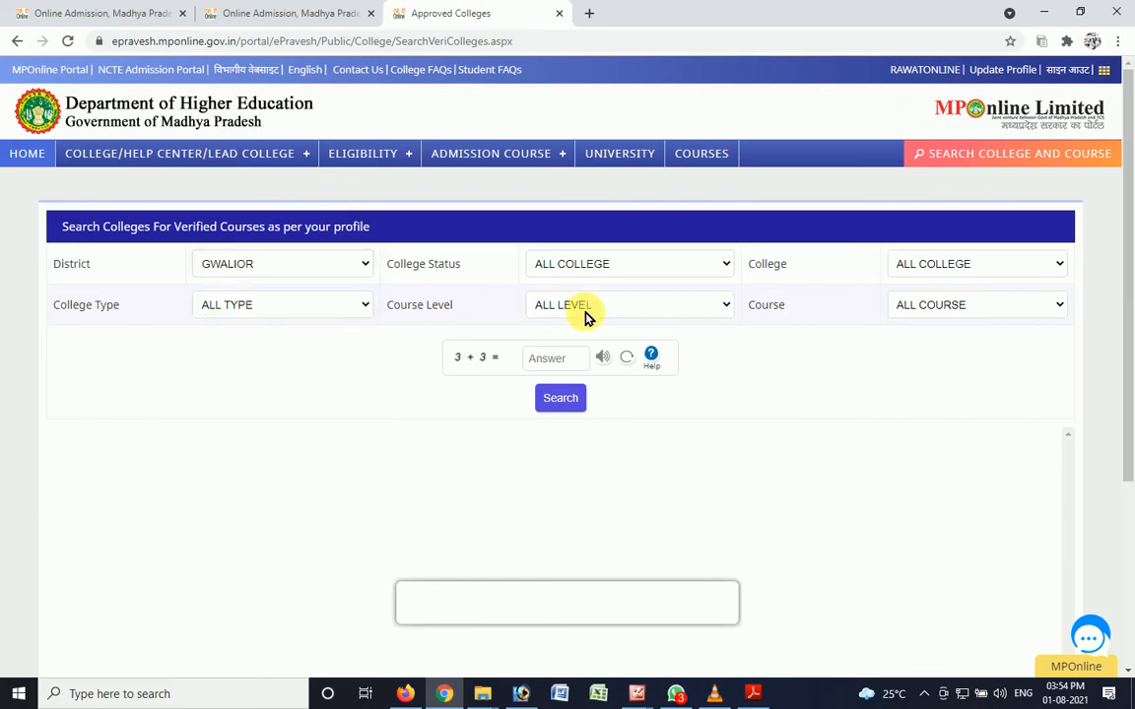
pyautogui.click(631, 264)
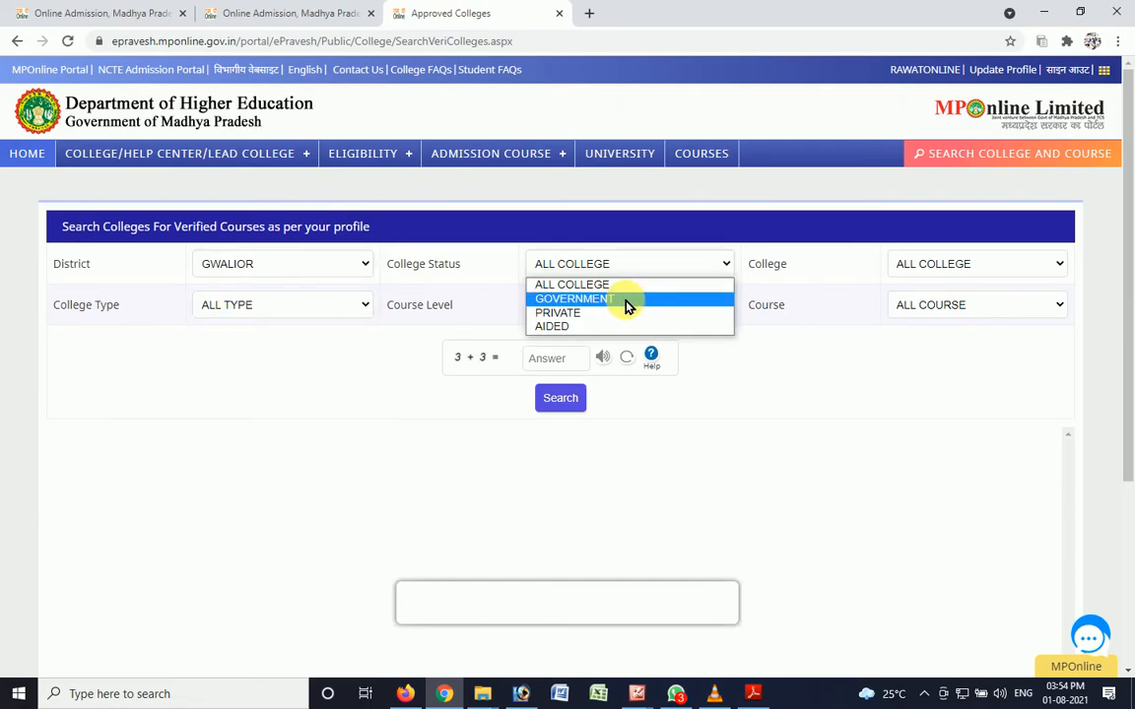
pyautogui.click(628, 302)
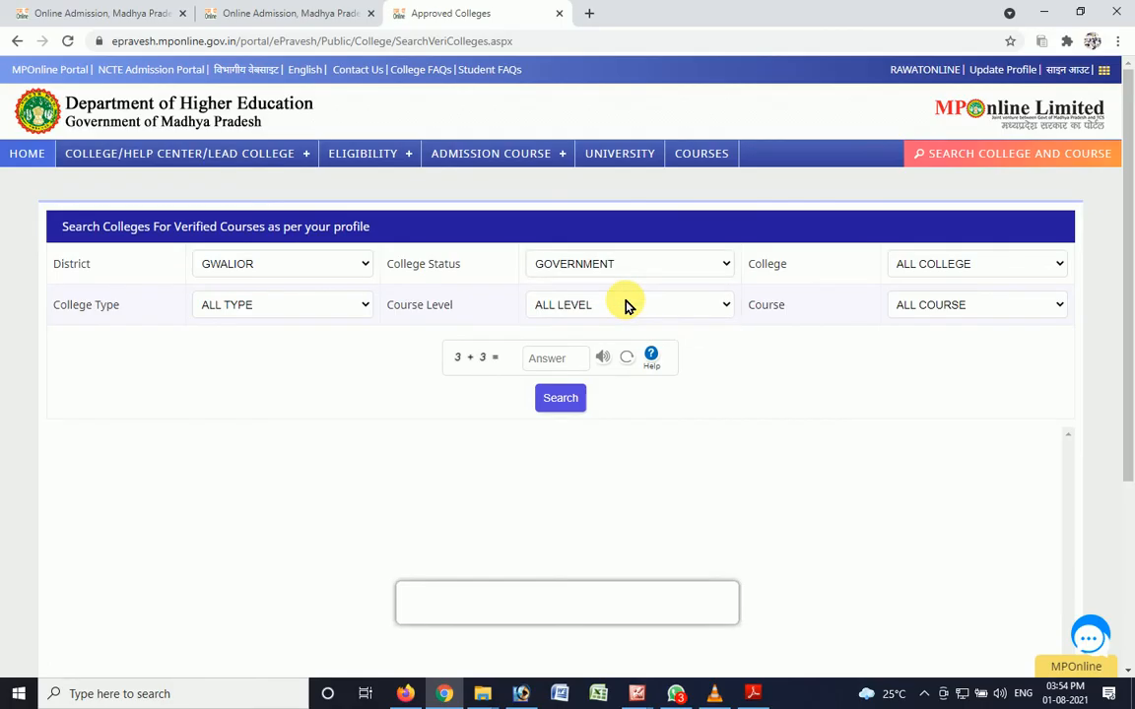
# - Choose Govt M L B Arts and Commerce College, Gwalior, for all college types and run the search with captcha answer 6
pyautogui.click(934, 277)
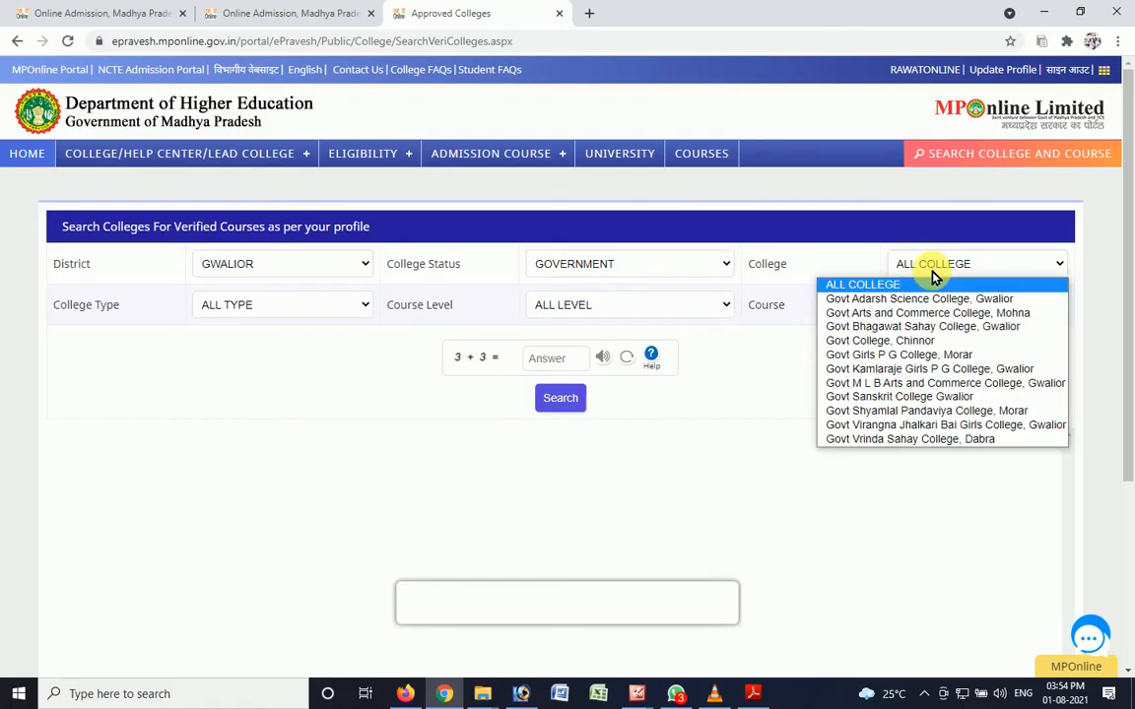
pyautogui.click(941, 383)
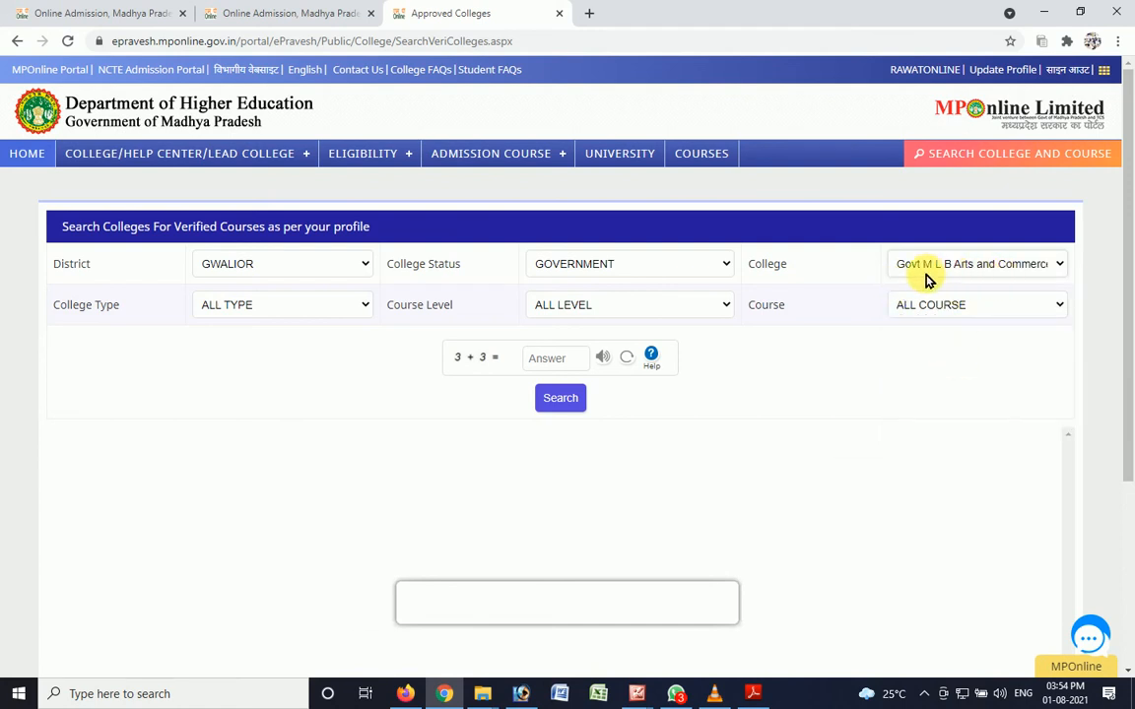
pyautogui.click(228, 300)
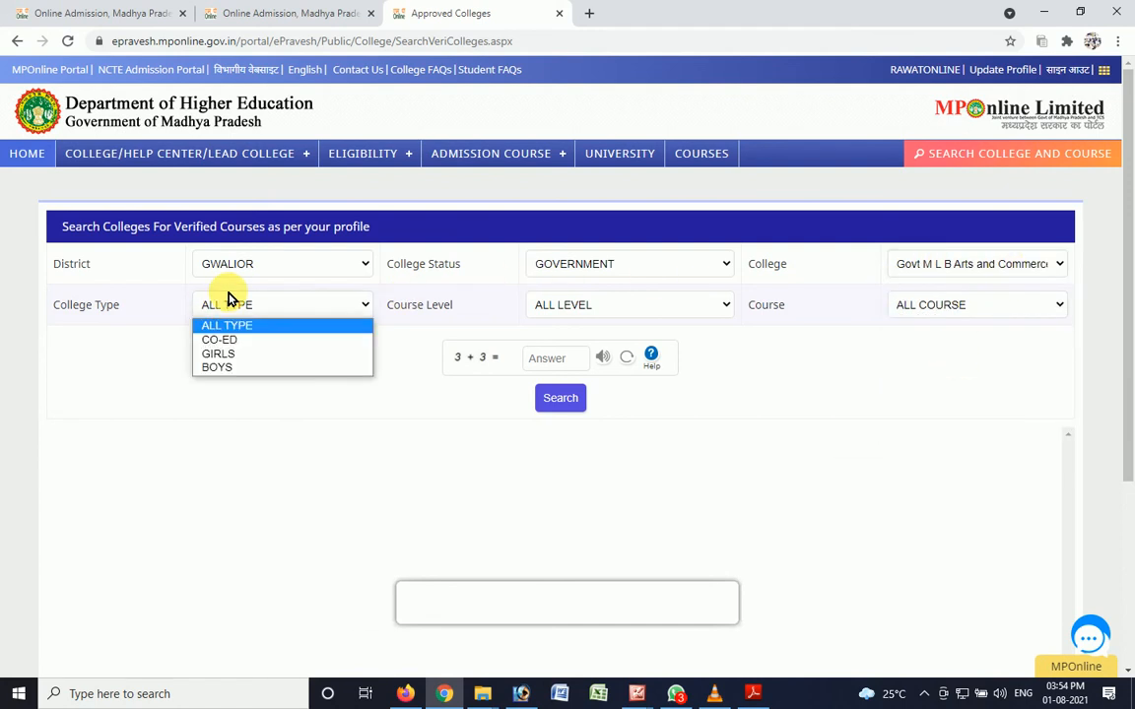
pyautogui.click(229, 300)
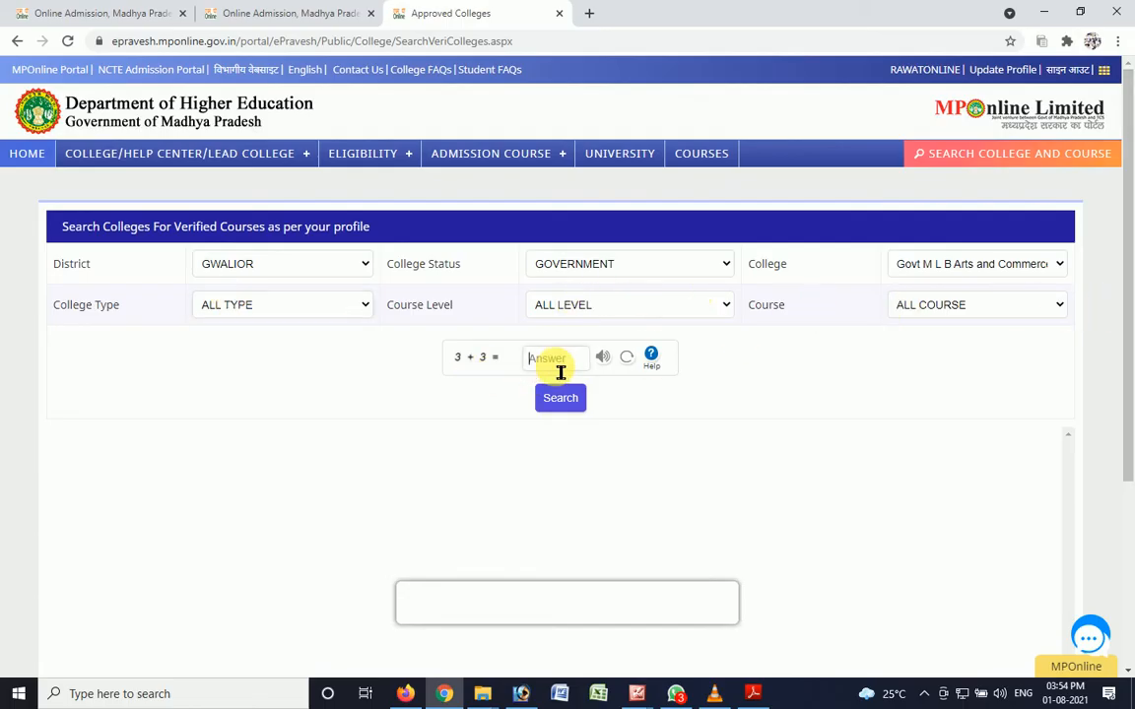
pyautogui.click(578, 408)
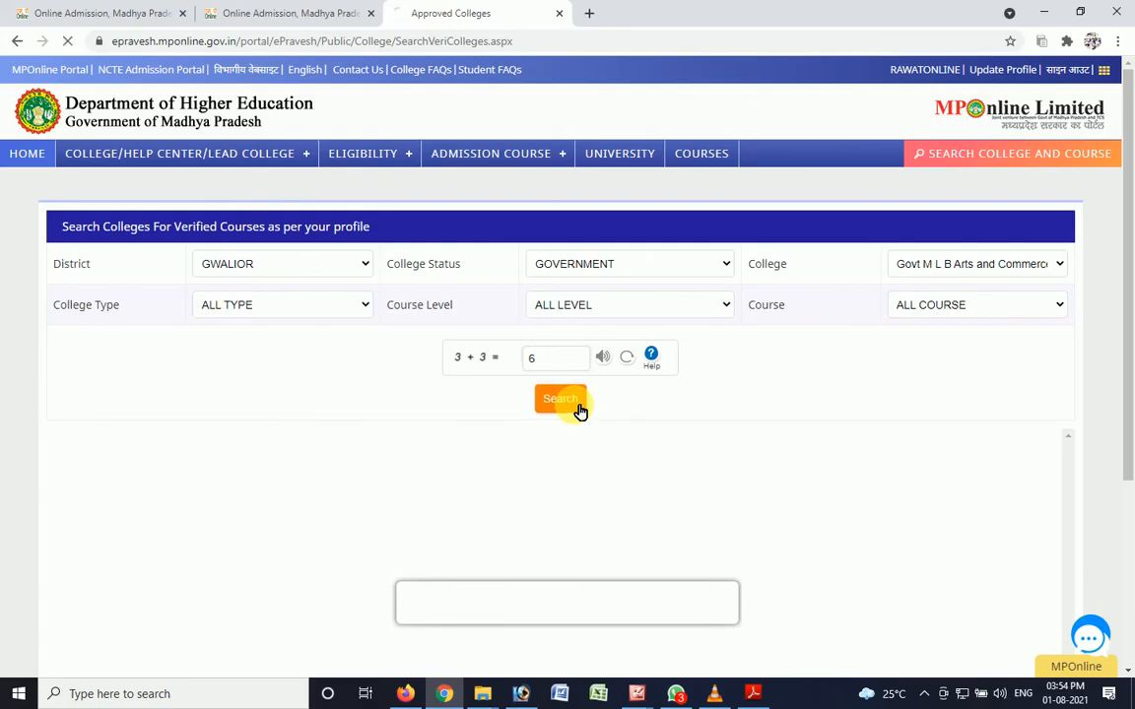
# - Check the listed course codes and add college 0311 with course C028 as the first preference on the Choice Filling page
pyautogui.moveTo(1130, 338); pyautogui.dragTo(1132, 439)
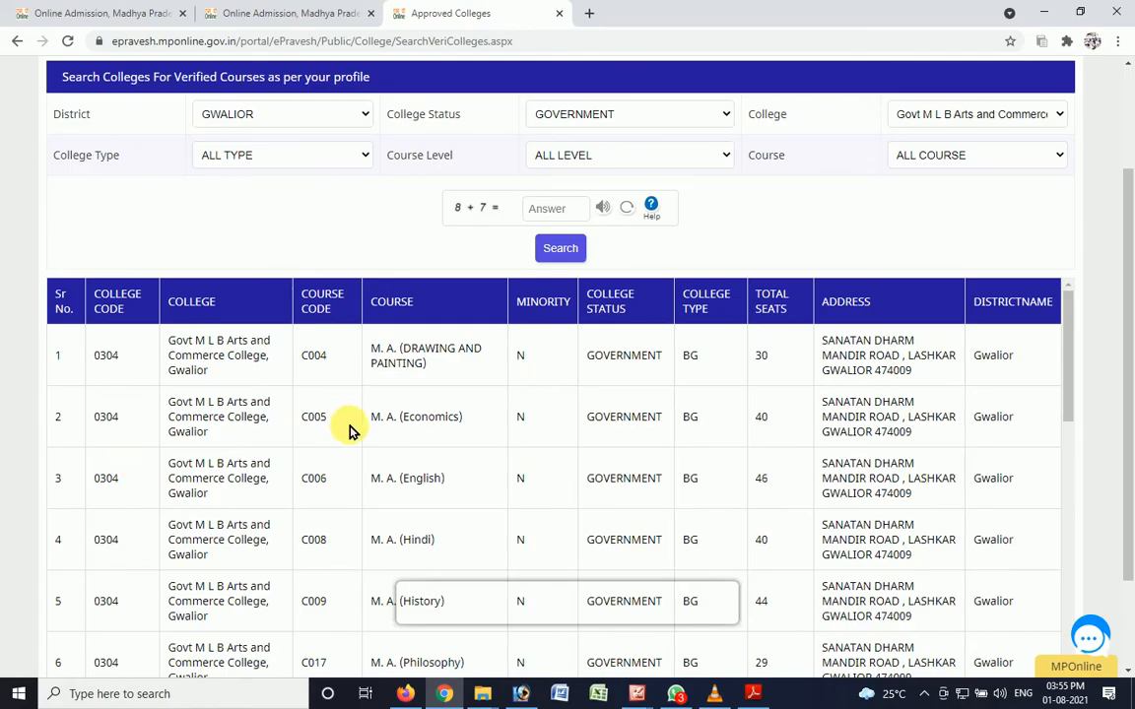
pyautogui.scroll(-10, 591, 443)
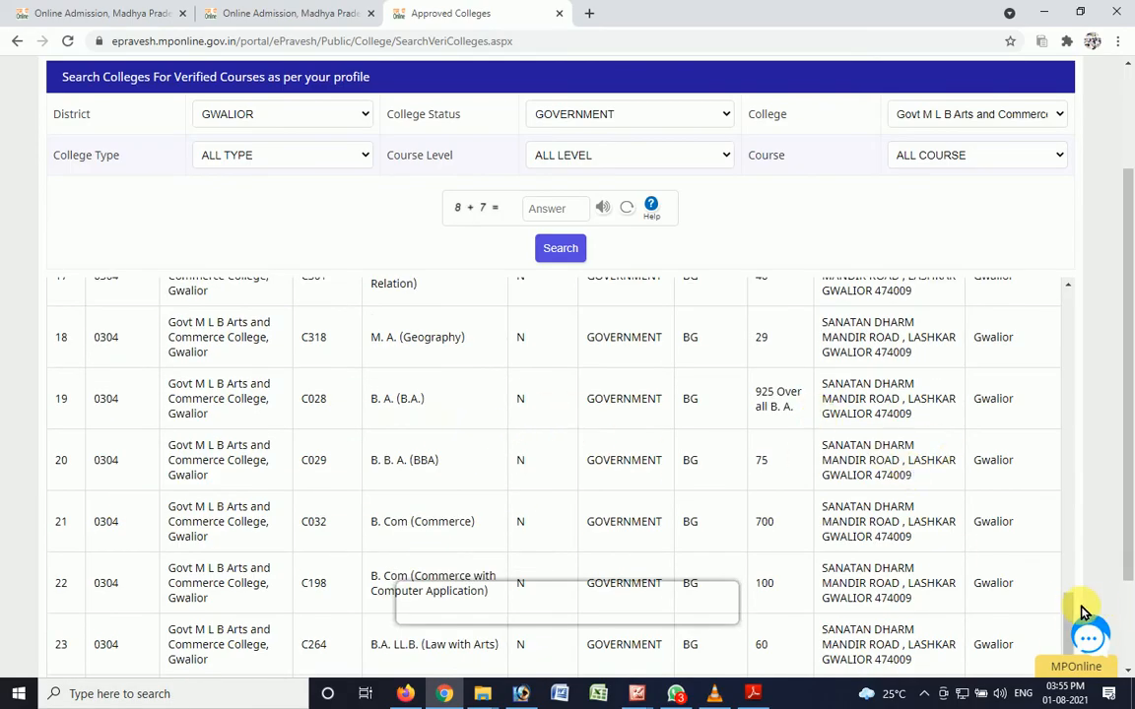
pyautogui.moveTo(1081, 613); pyautogui.dragTo(1074, 308)
pyautogui.scroll(1, 246, 437)
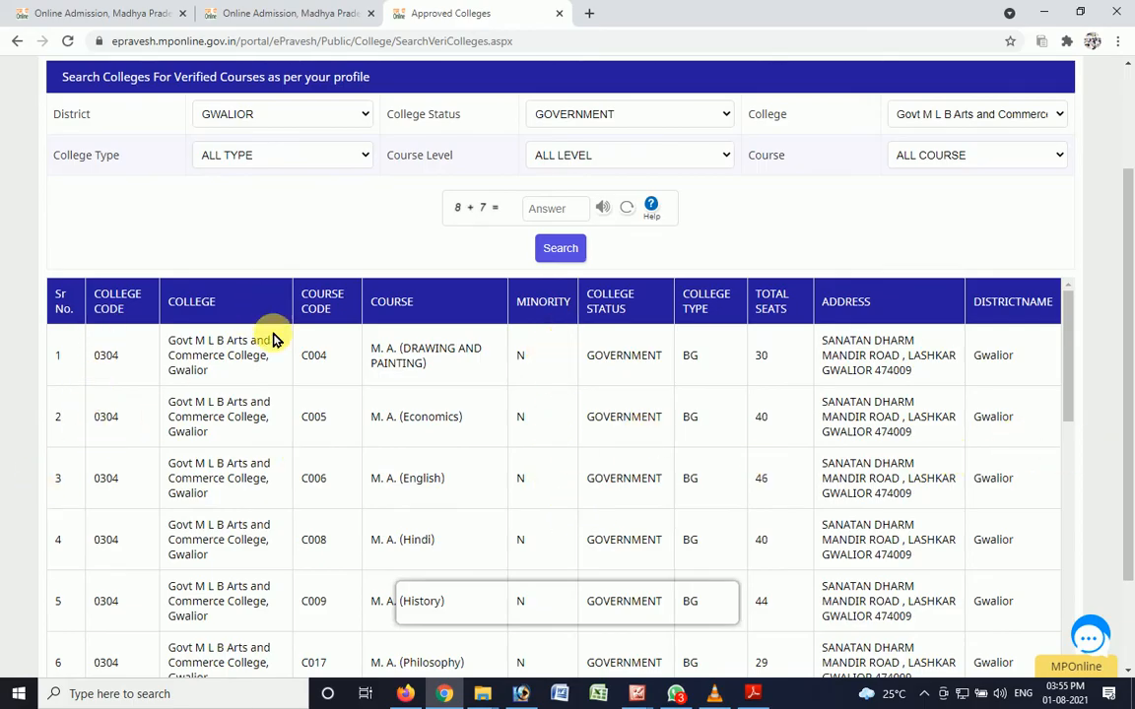
pyautogui.click(272, 8)
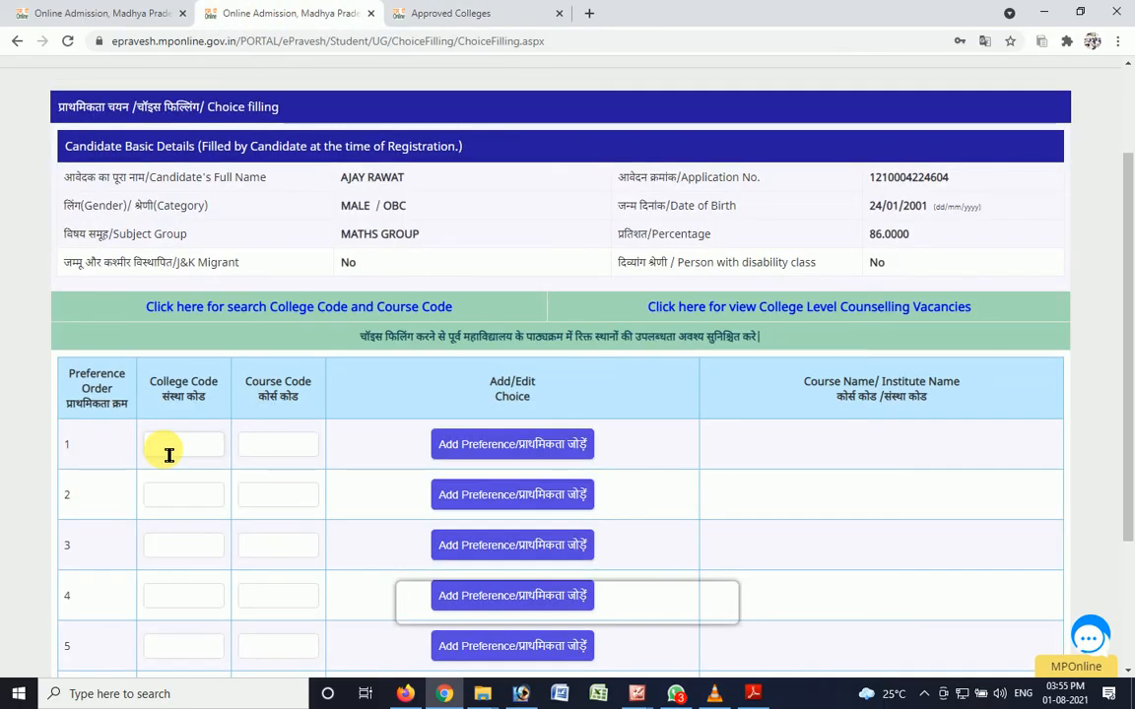
pyautogui.write('0311')
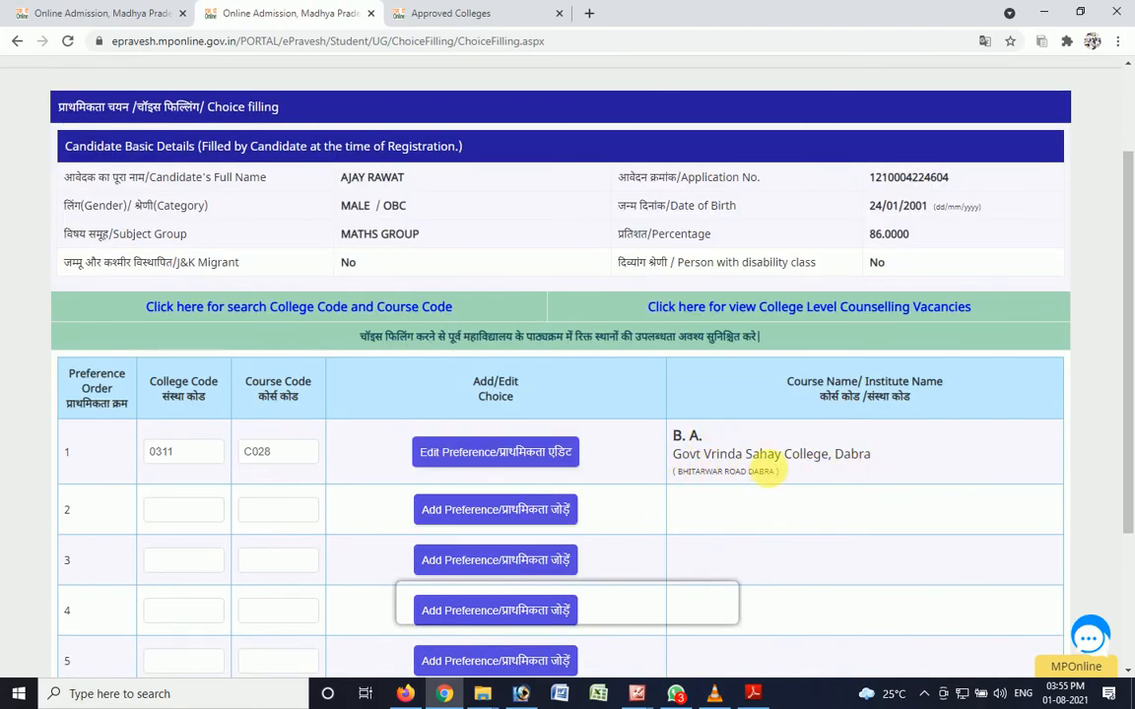
# - Add college code 0304 with course code C028 as the second preference
pyautogui.click(451, 10)
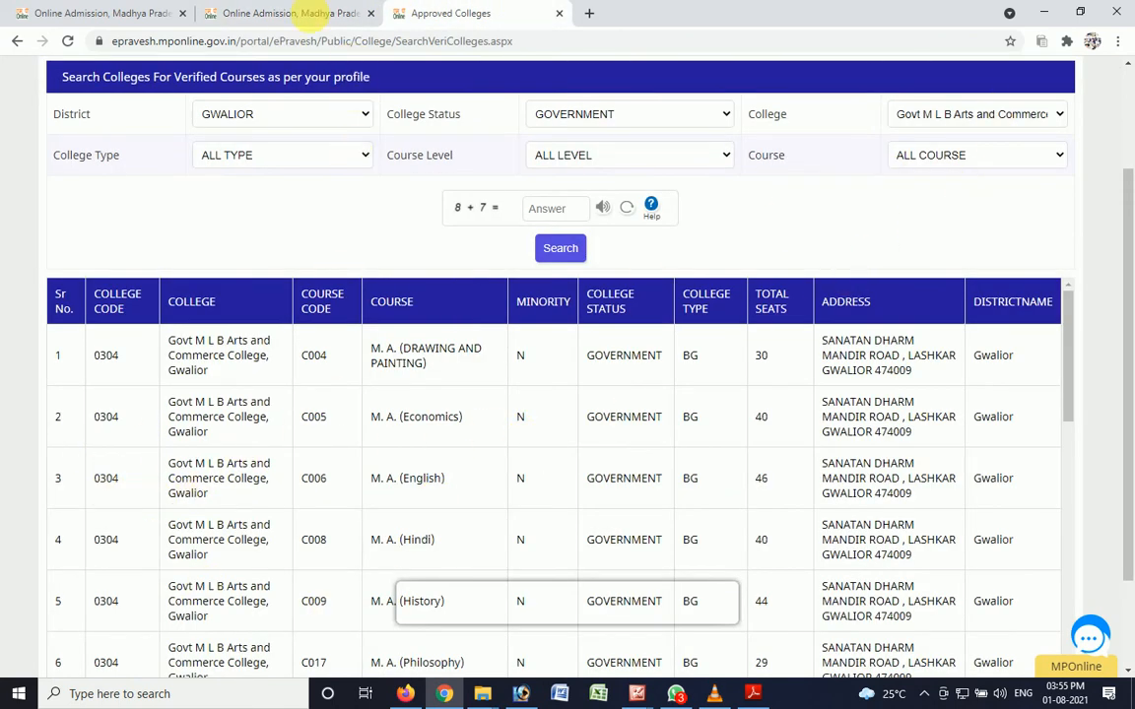
pyautogui.click(296, 13)
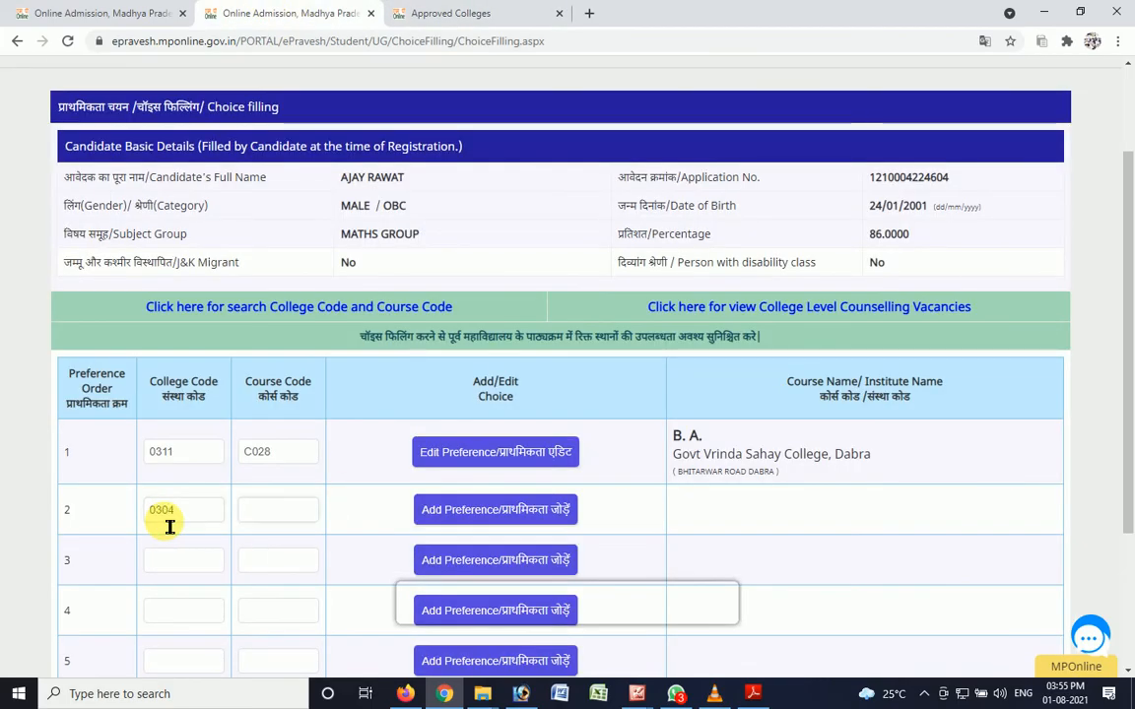
pyautogui.press('Tab')
pyautogui.write('C028')
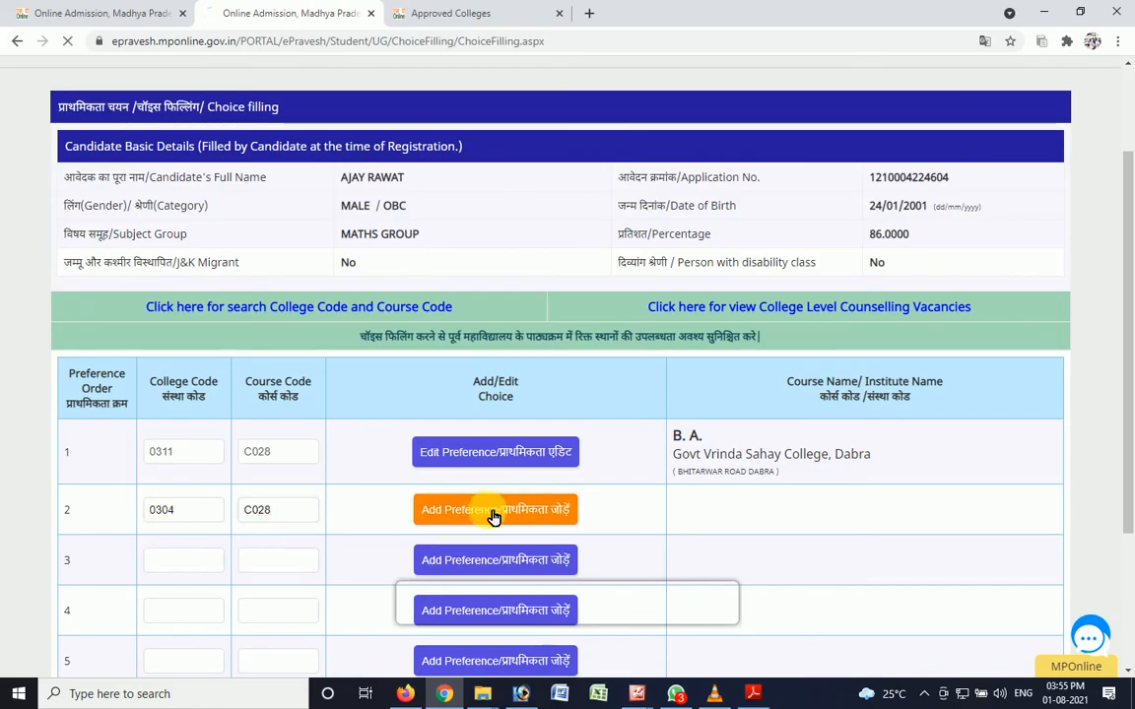
pyautogui.click(492, 512)
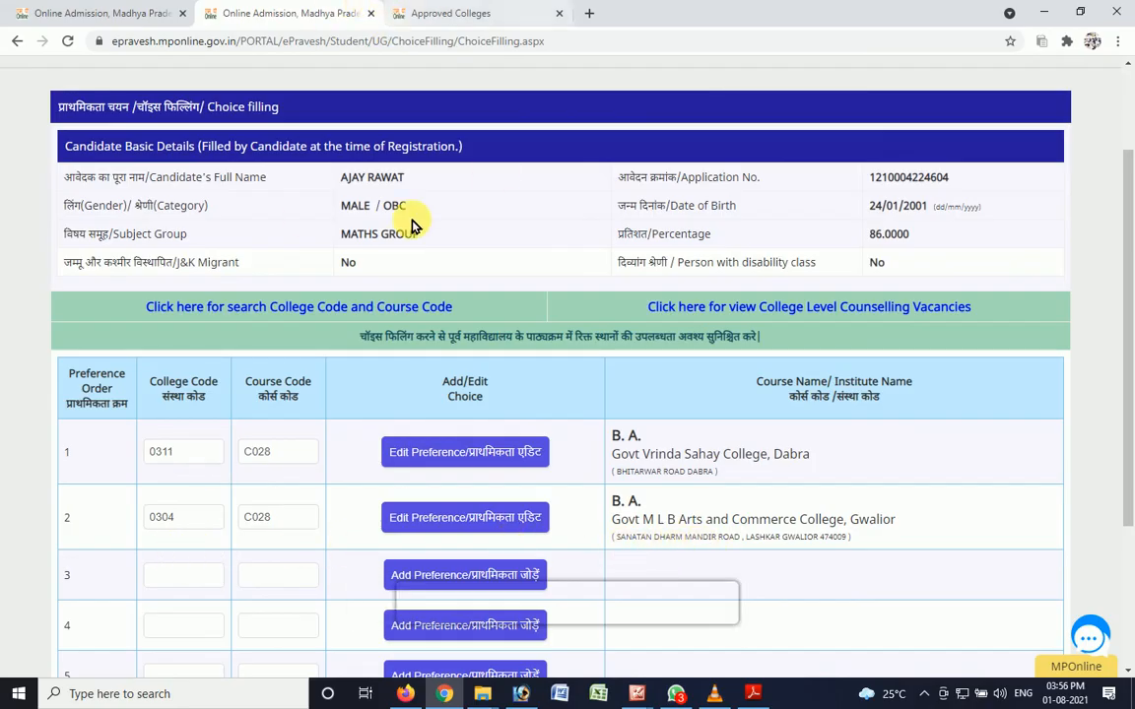
# - Look up Govt Adarsh Science College, Gwalior, and try to add college 0304 with course C028 as the third preference
pyautogui.click(461, 10)
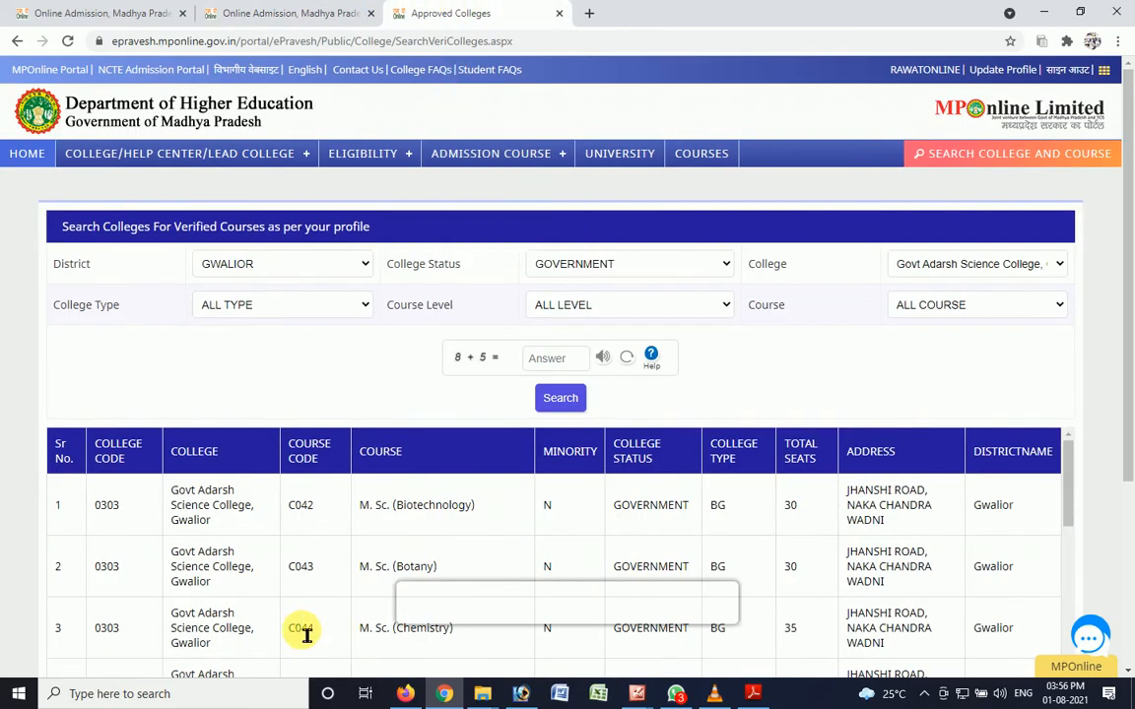
pyautogui.click(266, 10)
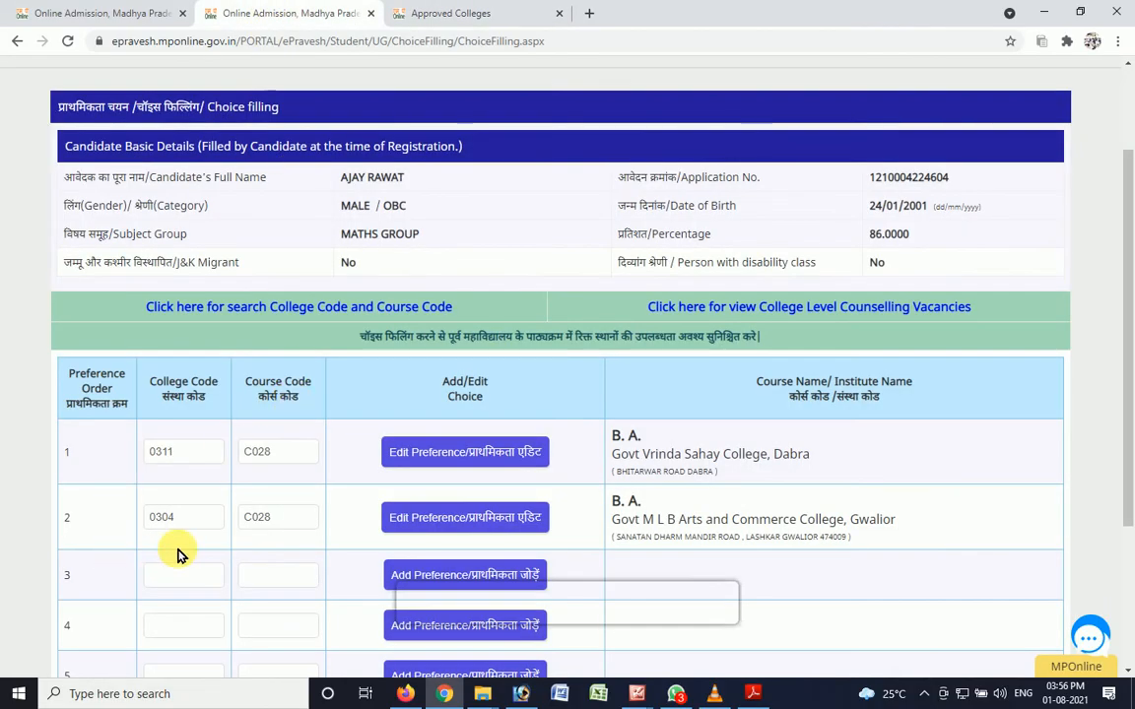
pyautogui.click(190, 584)
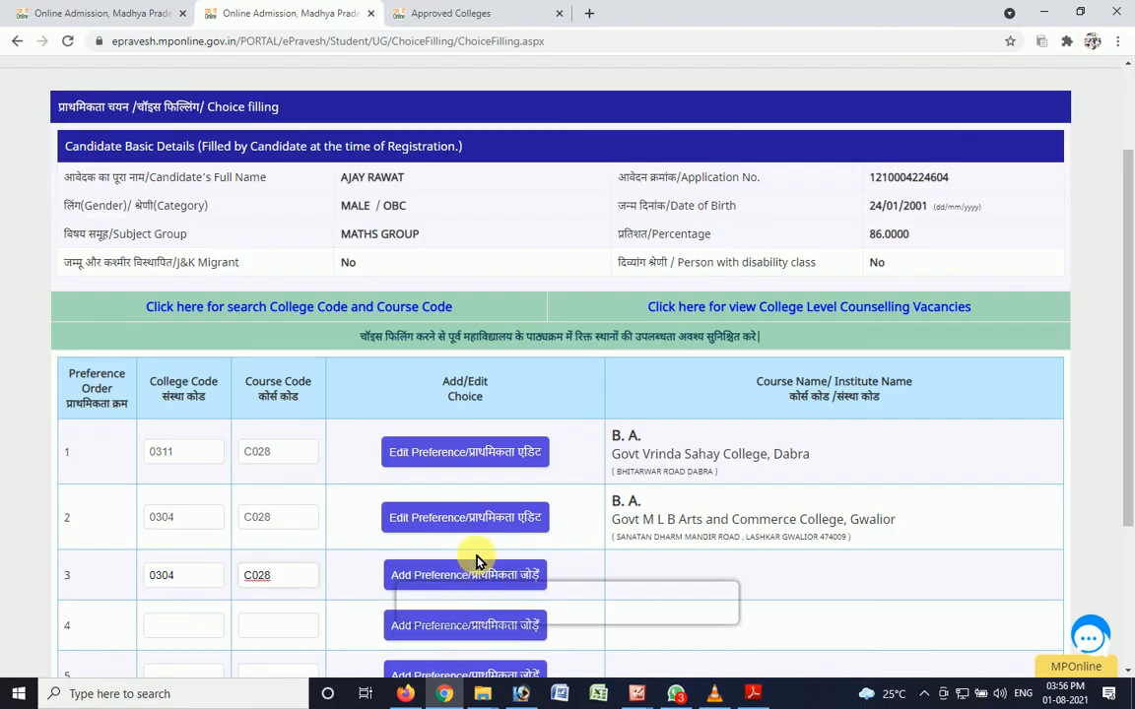
pyautogui.click(484, 586)
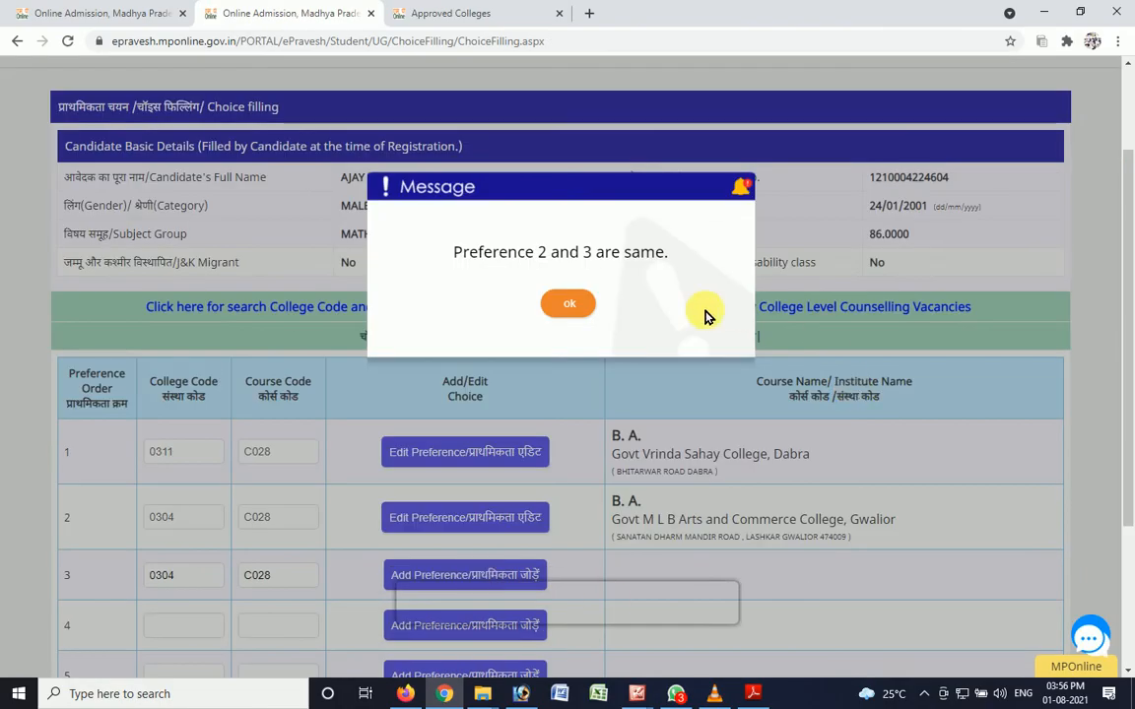
pyautogui.click(568, 308)
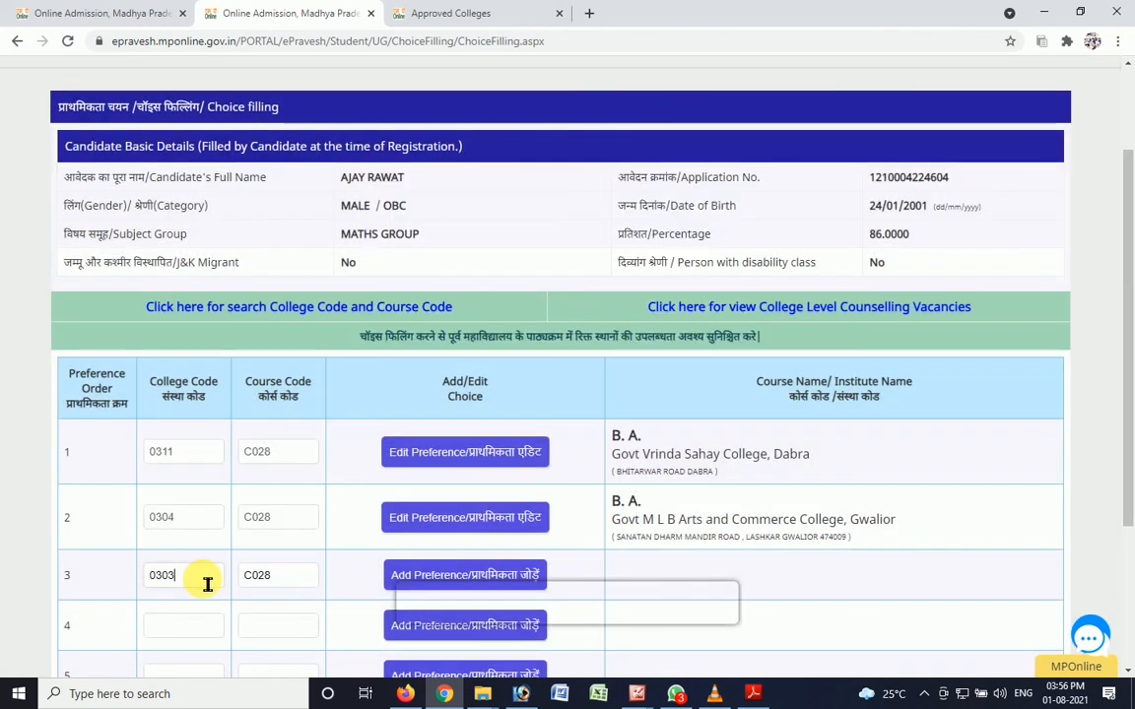
# - Try to add college 0303 with course C028 as the third preference, and clear both codes from that row
pyautogui.click(437, 582)
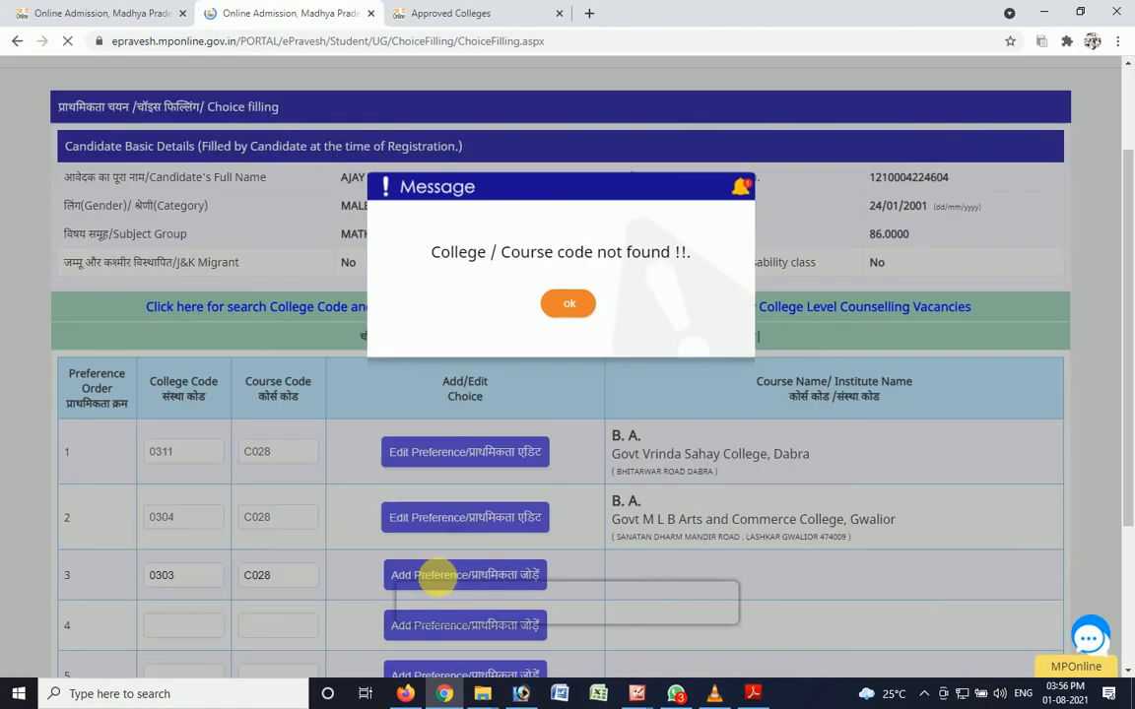
pyautogui.click(568, 307)
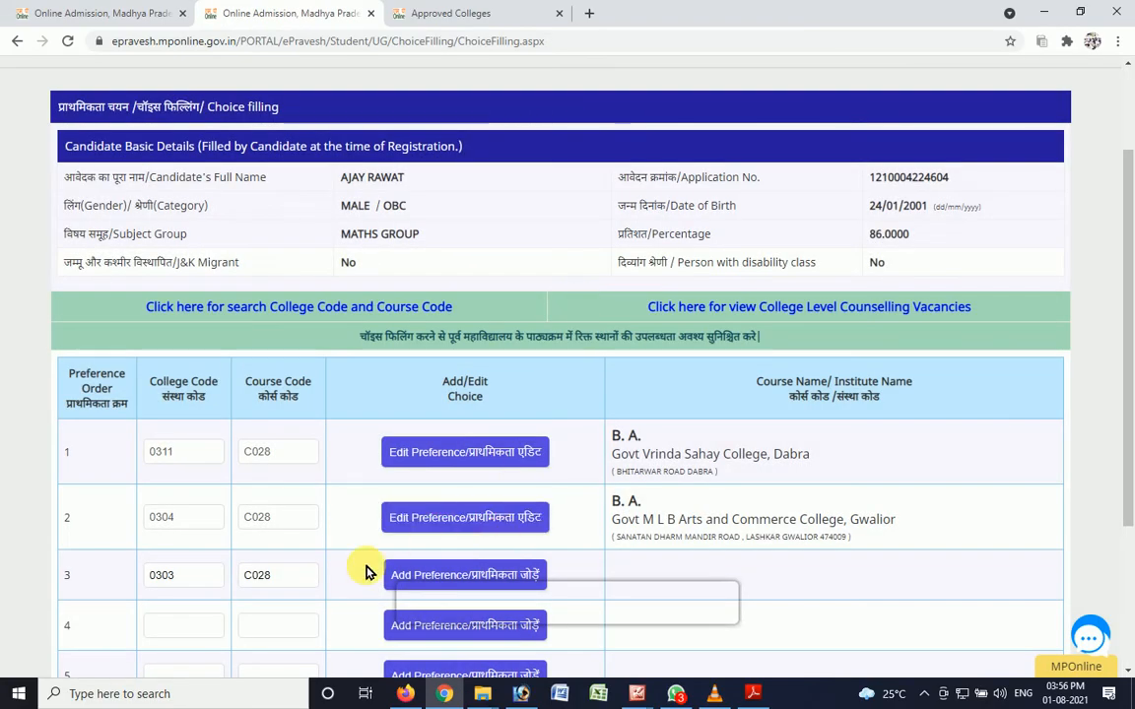
pyautogui.moveTo(312, 591); pyautogui.dragTo(250, 593)
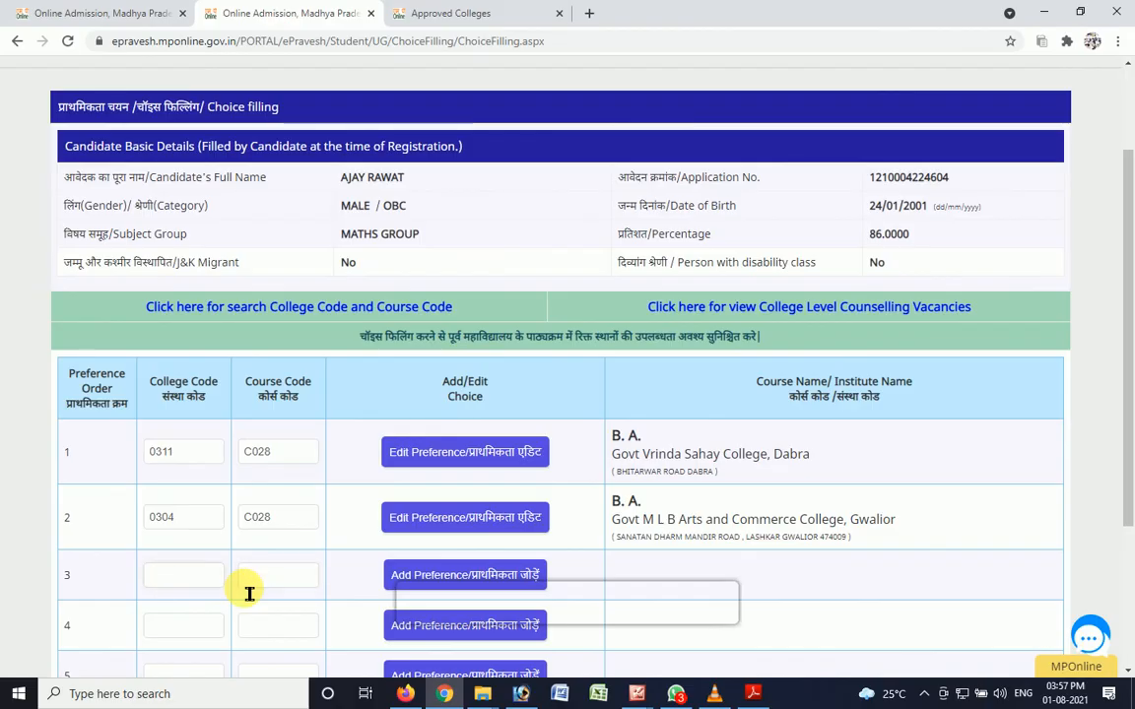
pyautogui.scroll(-1, 1125, 405)
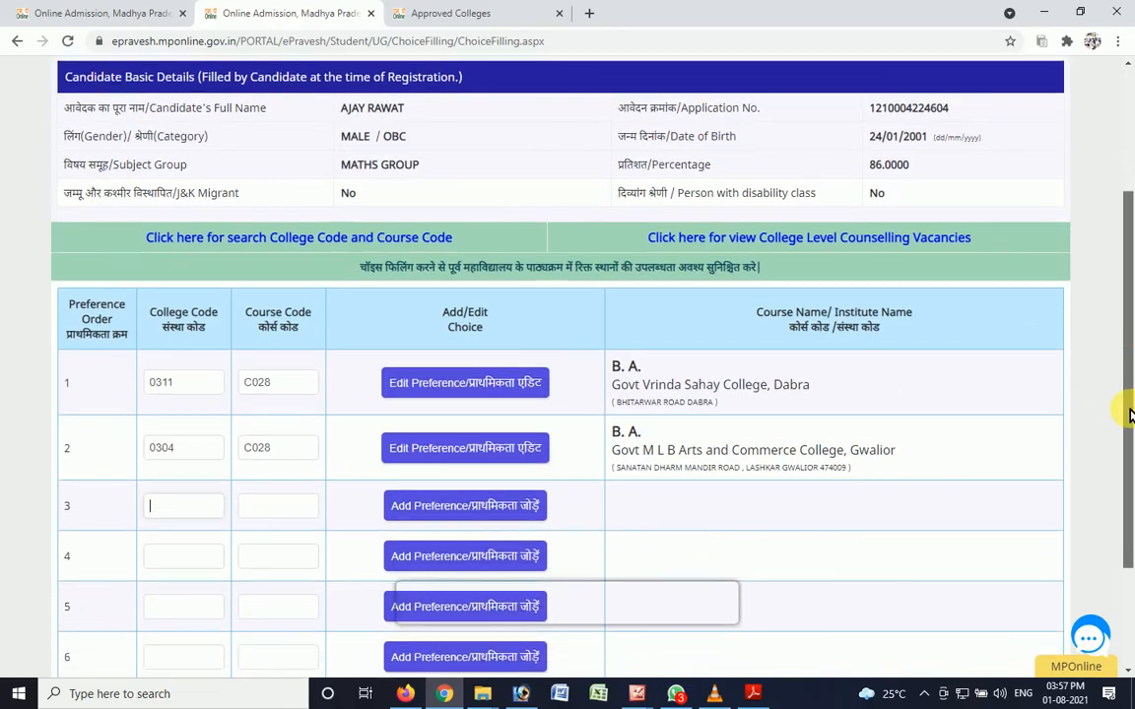
pyautogui.moveTo(1129, 414); pyautogui.dragTo(1127, 500)
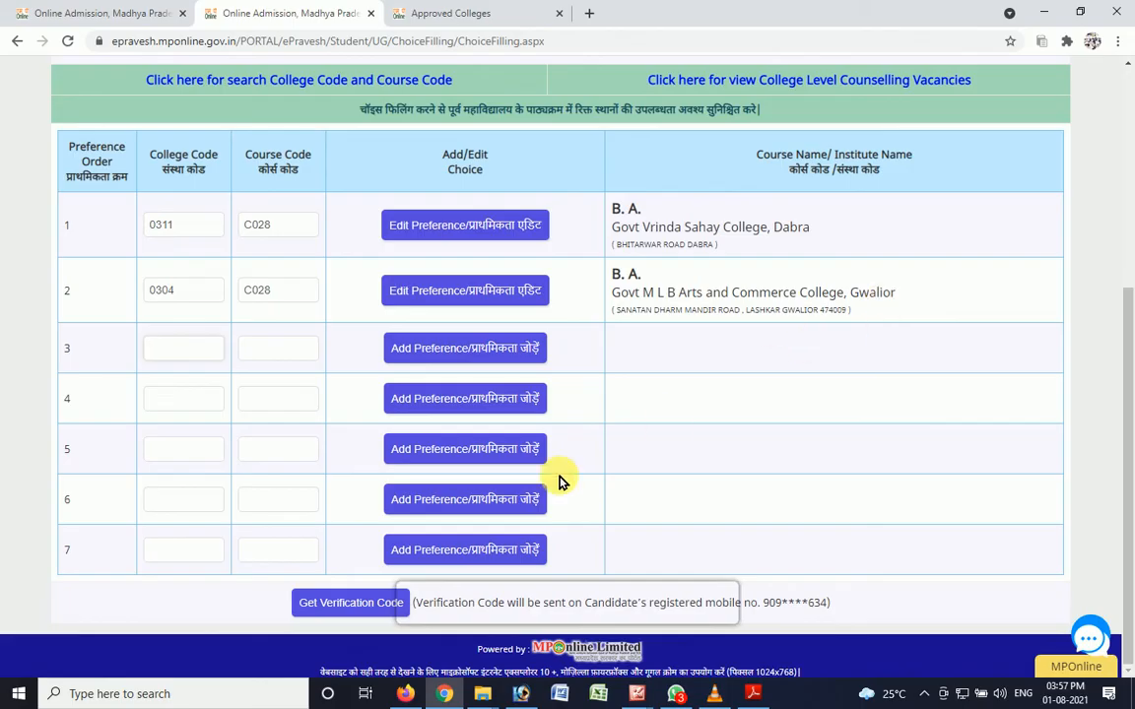
# - Request the verification code, enter it in the verification field, and lock the two college choices
pyautogui.click(355, 615)
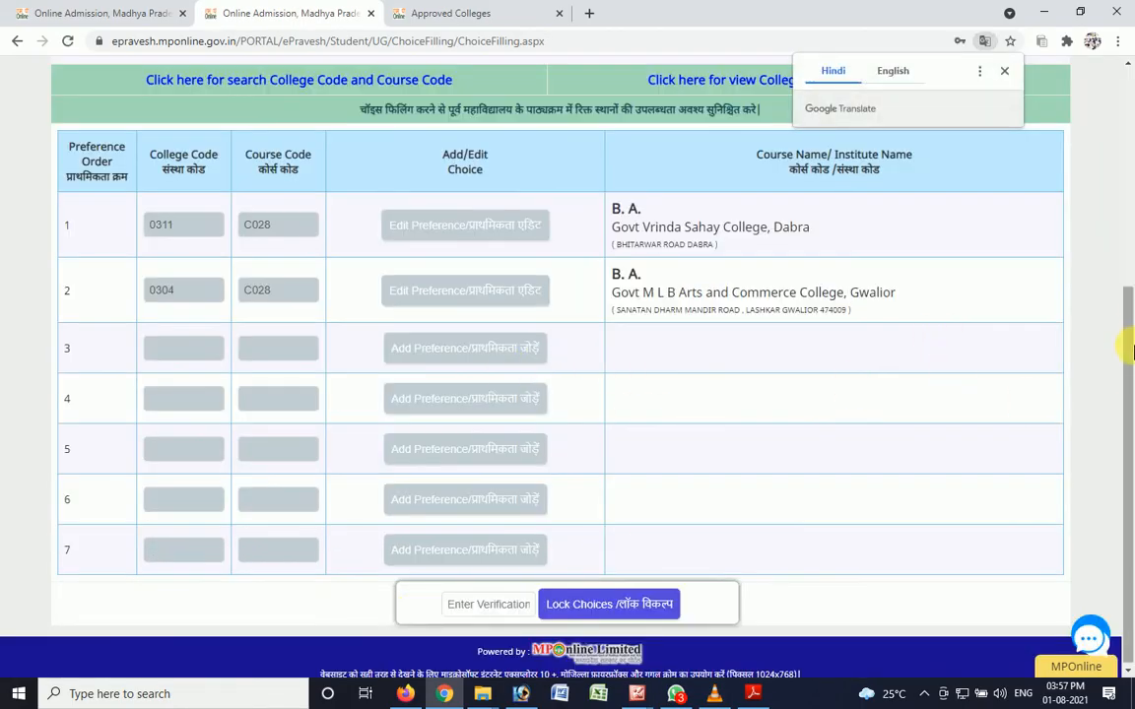
pyautogui.click(496, 610)
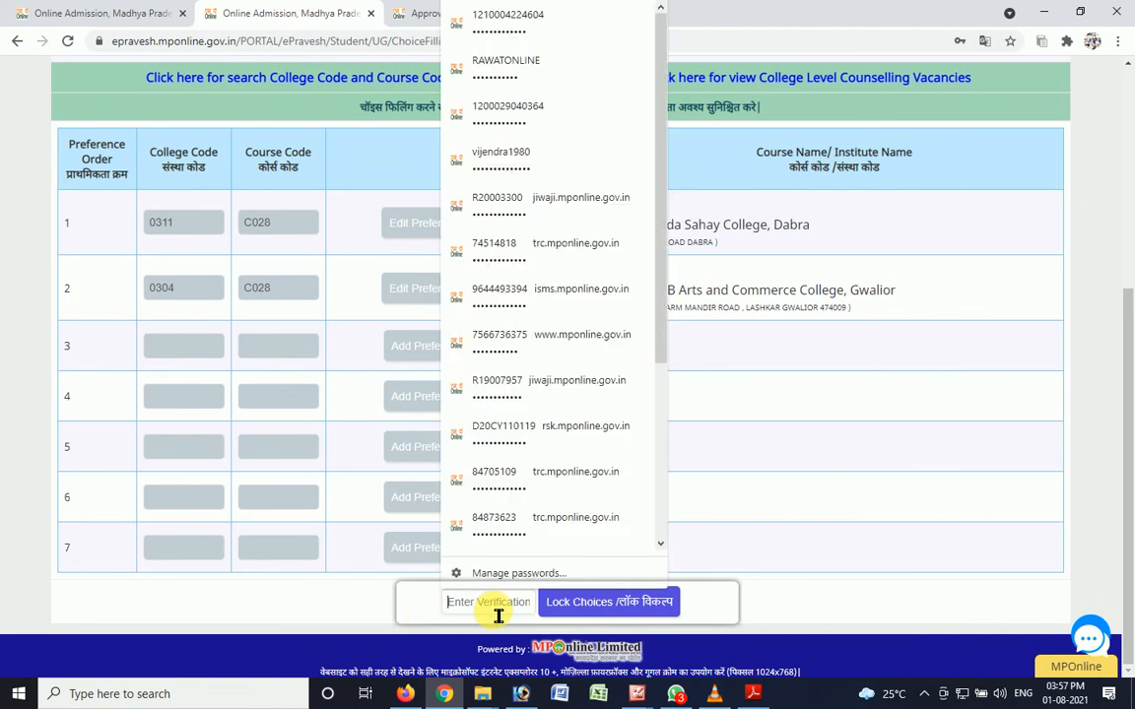
pyautogui.click(317, 614)
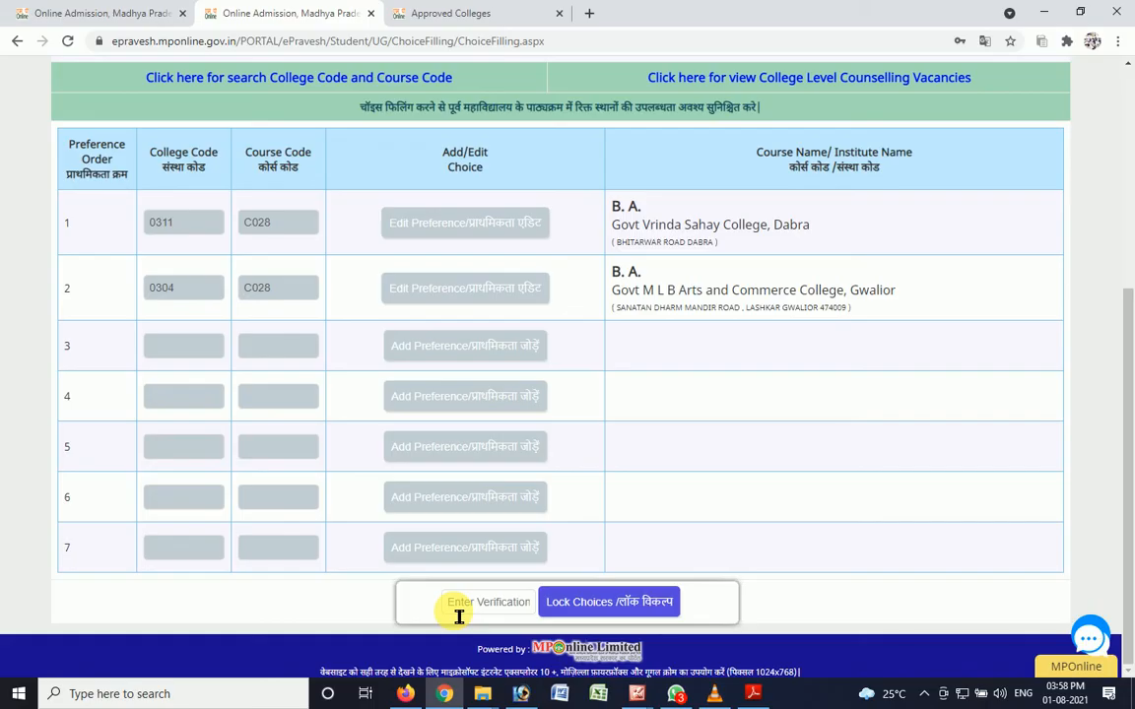
pyautogui.click(459, 611)
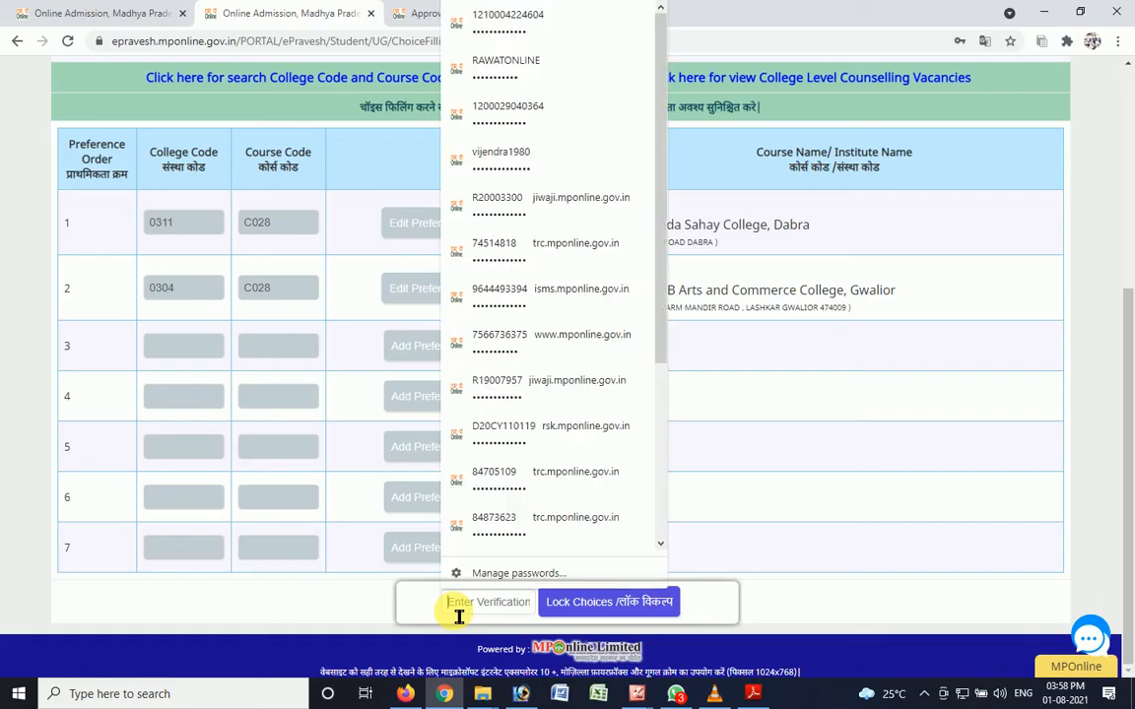
pyautogui.write('•••')
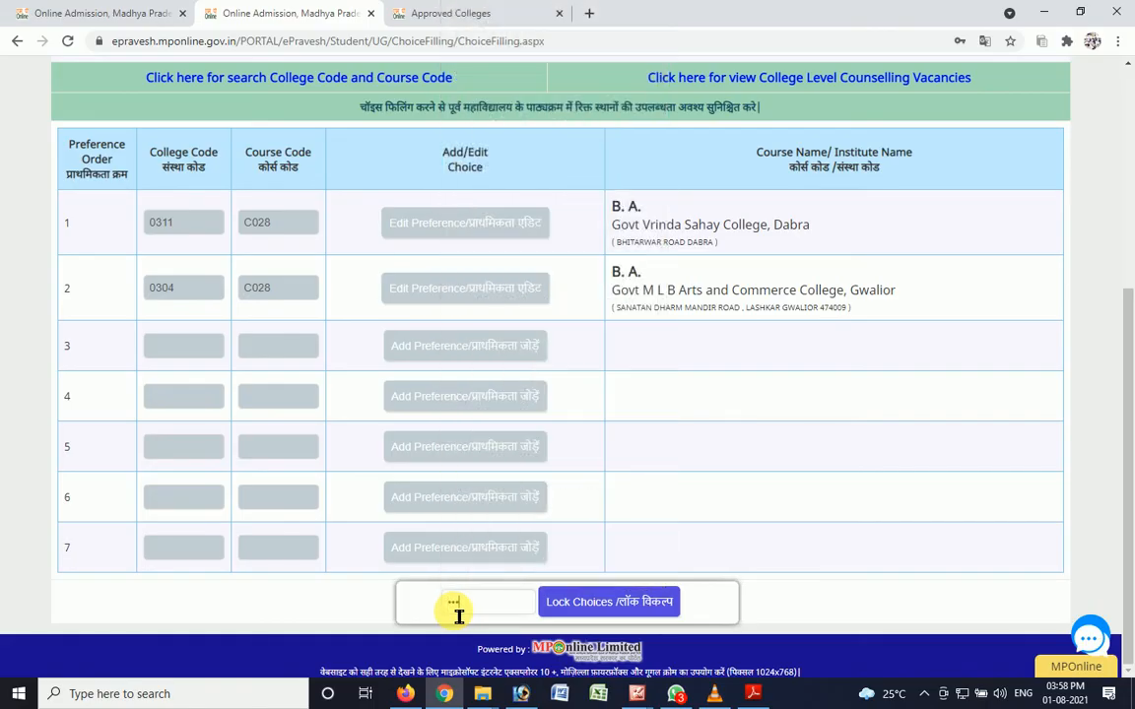
pyautogui.write('•')
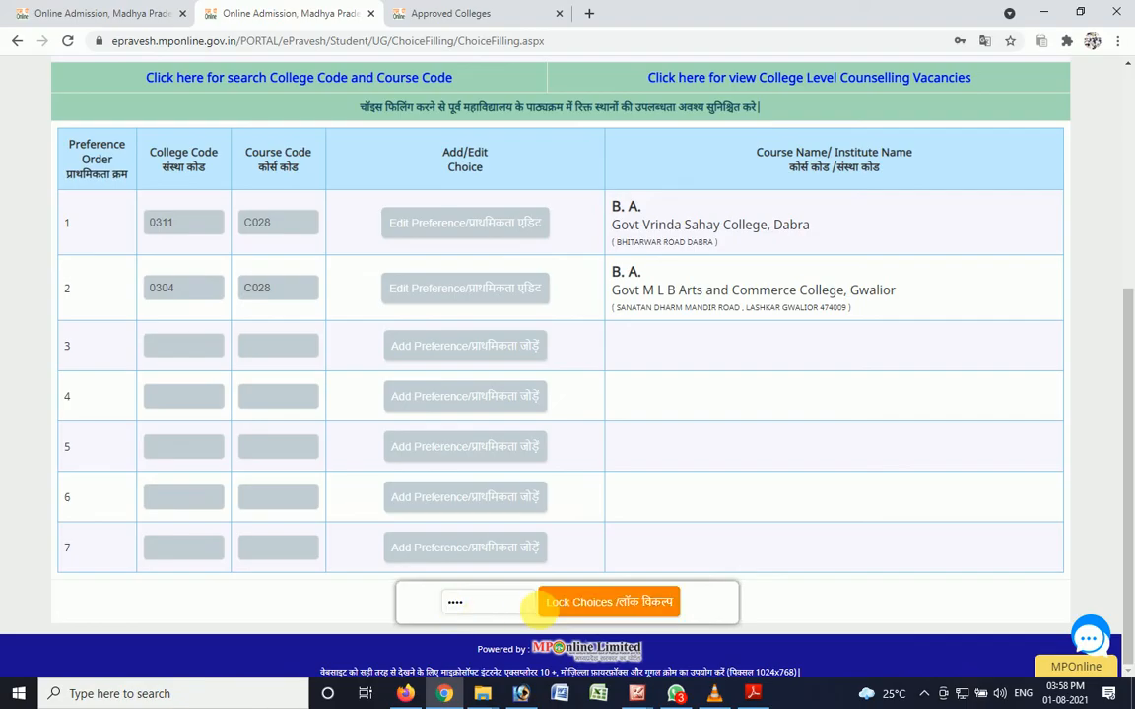
pyautogui.click(610, 613)
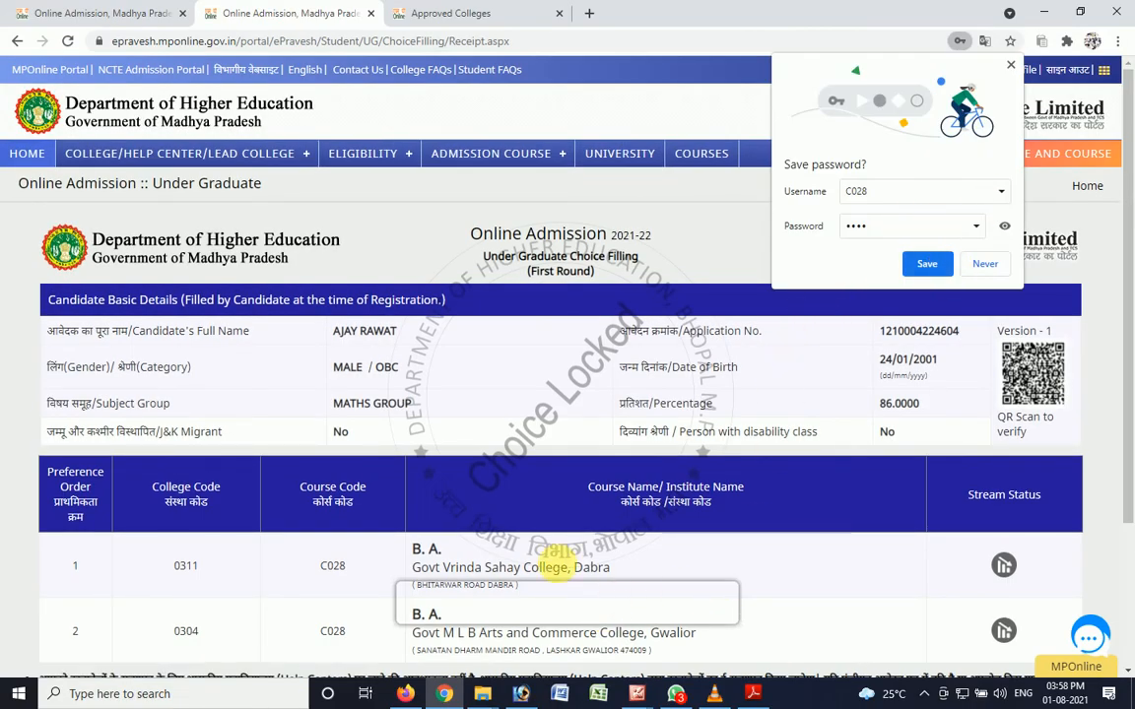
# - Print the locked choice-filling receipt at a custom scale of 100, declining the browser's offer to save the password
pyautogui.scroll(-3, 550, 575)
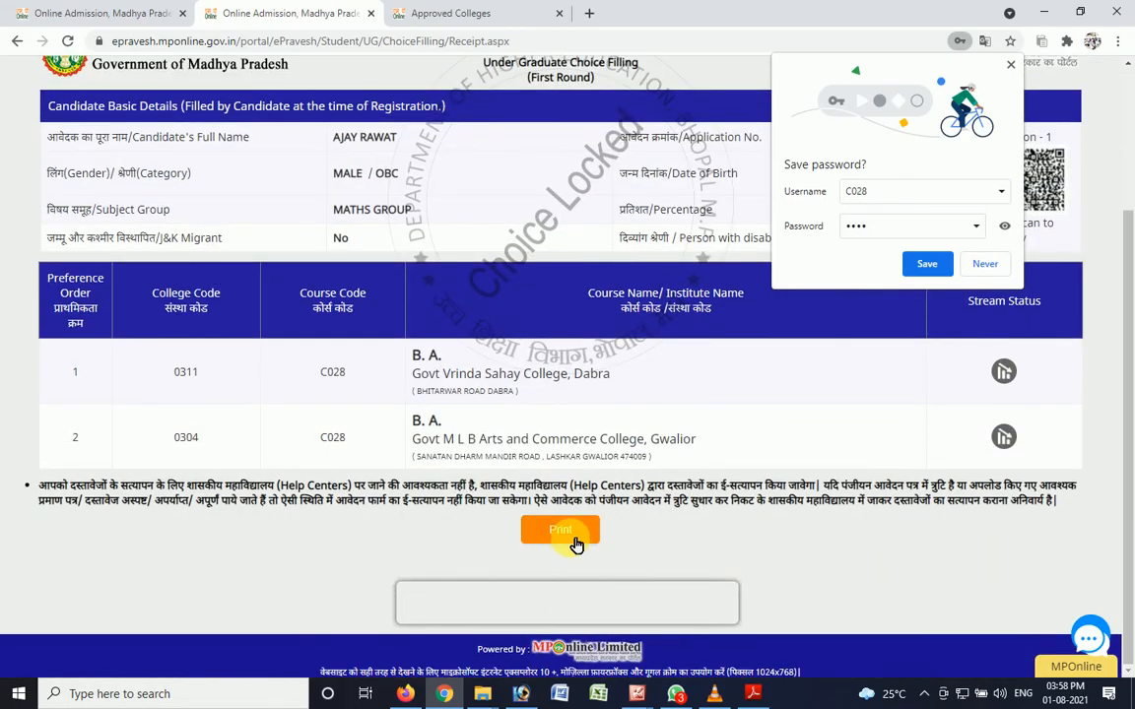
pyautogui.click(576, 542)
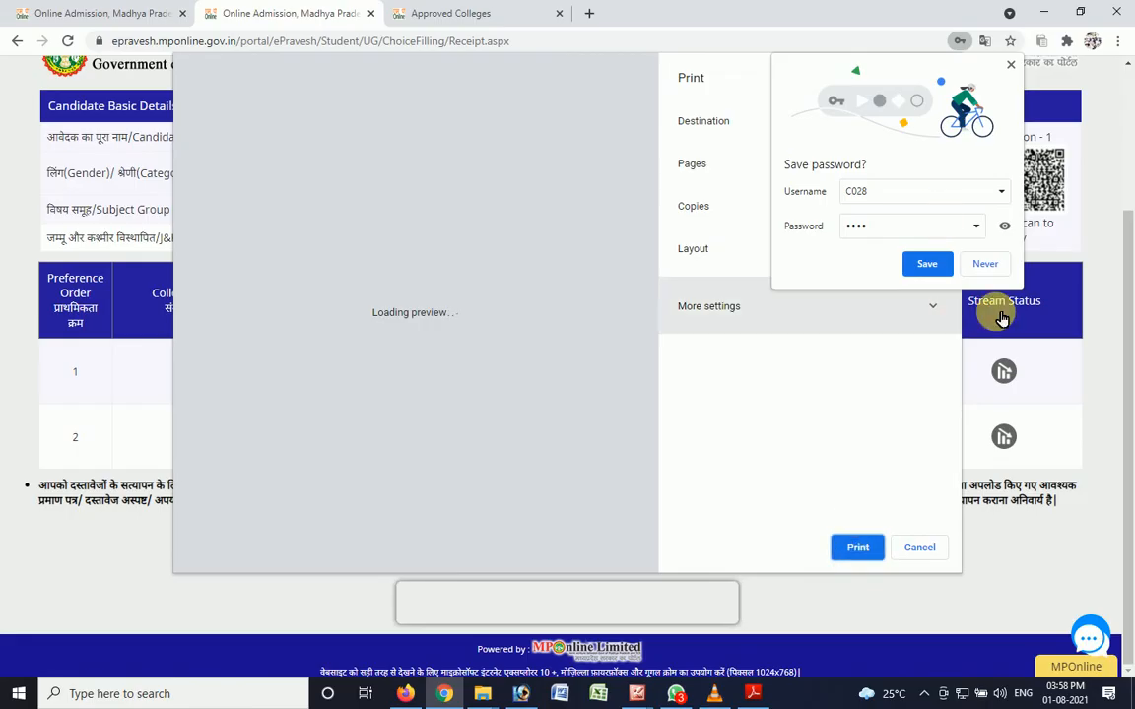
pyautogui.click(990, 264)
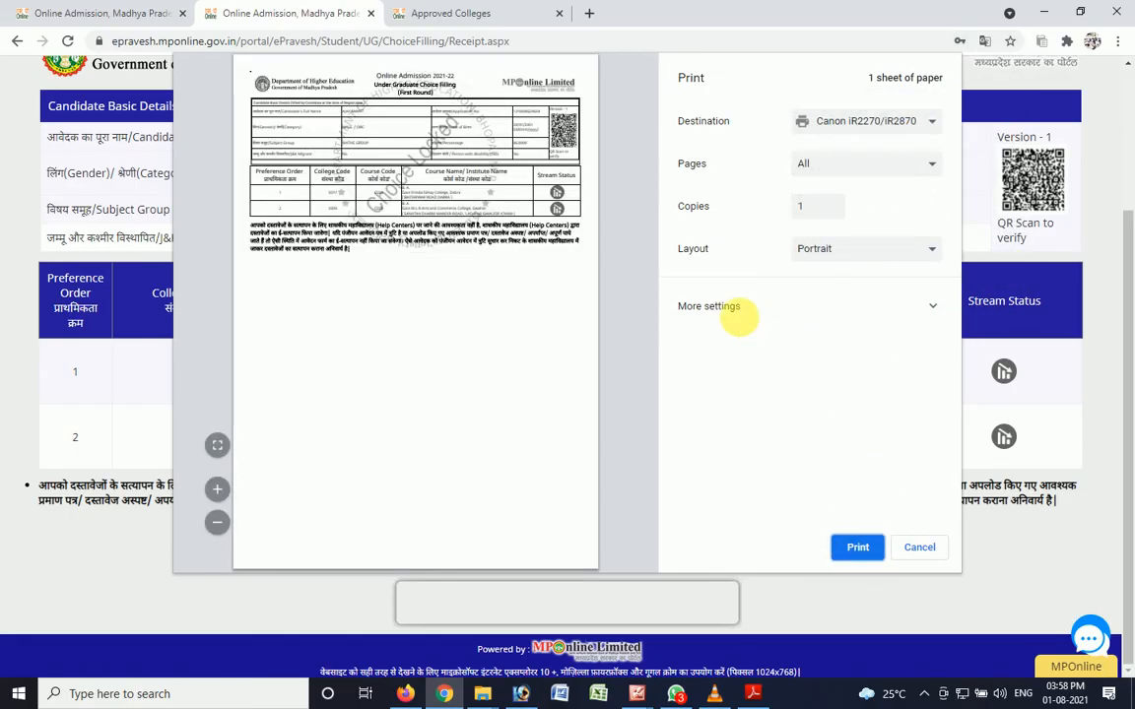
pyautogui.click(734, 314)
pyautogui.scroll(-3, 790, 368)
pyautogui.click(845, 372)
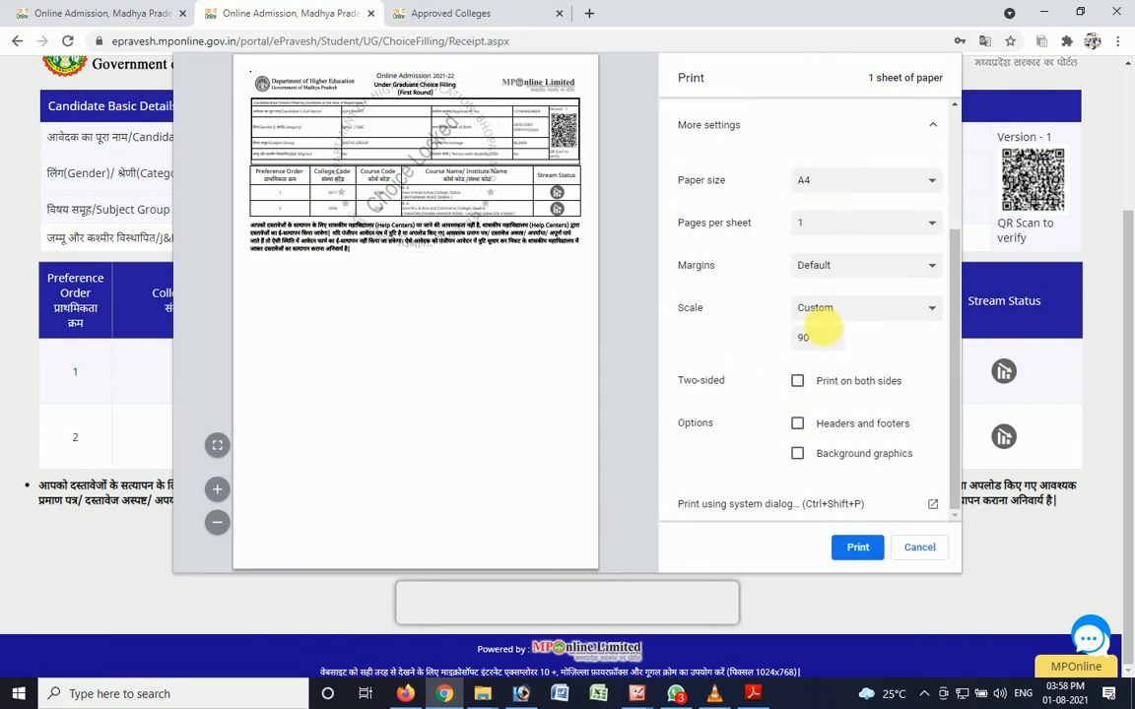
pyautogui.moveTo(823, 330); pyautogui.dragTo(740, 337)
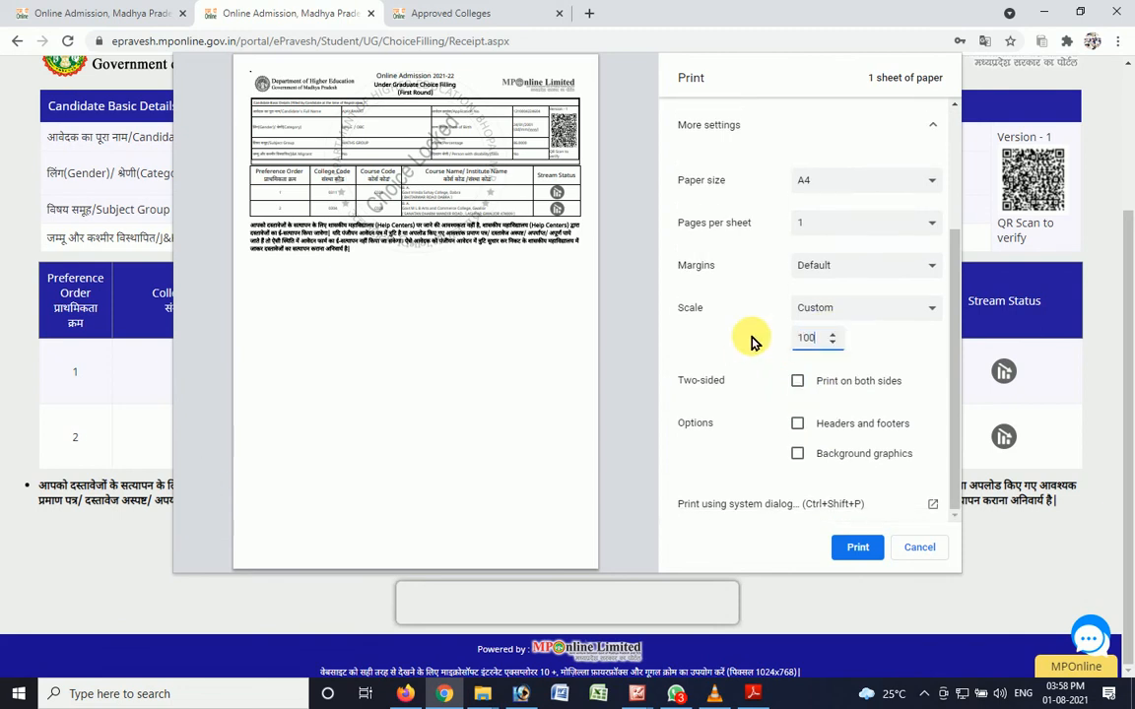
pyautogui.click(861, 548)
# - Switch to Firefox to view the Rawat Online YouTube channel's videos page
pyautogui.scroll(3, 553, 558)
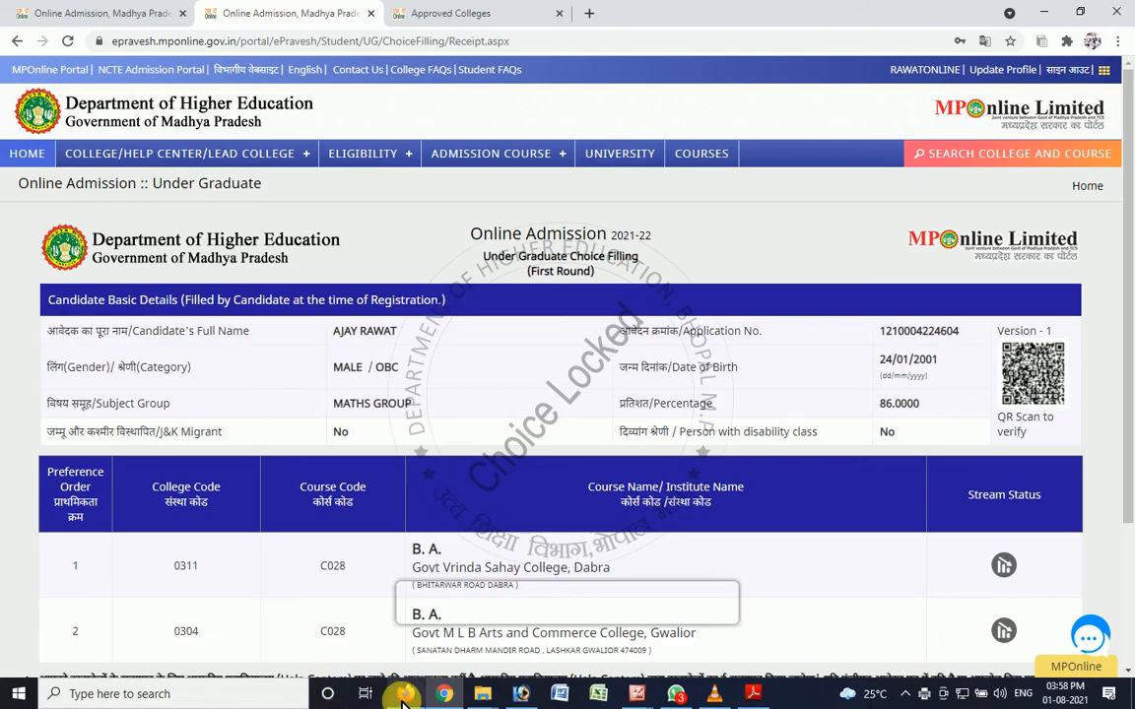
pyautogui.click(403, 694)
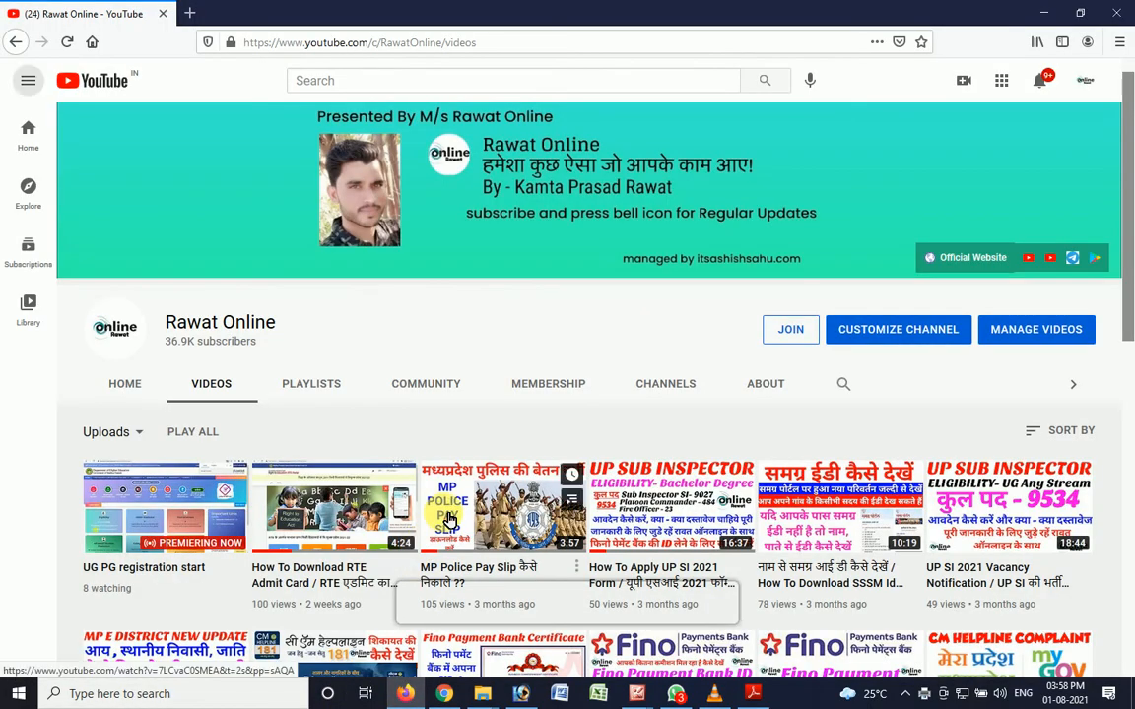